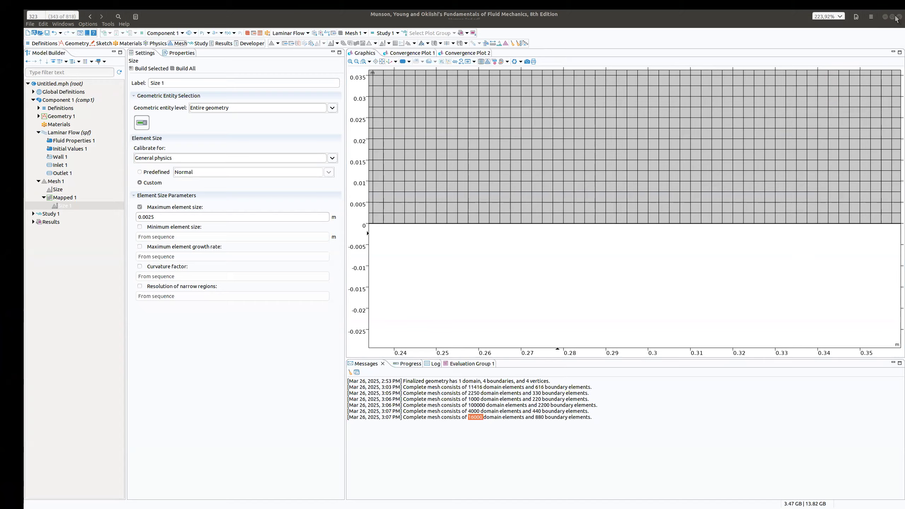
{"action": "left_click", "coordinate": [891, 16]}
{"action": "left_click_drag", "start_coordinate": [895, 59], "coordinate": [877, 61]}
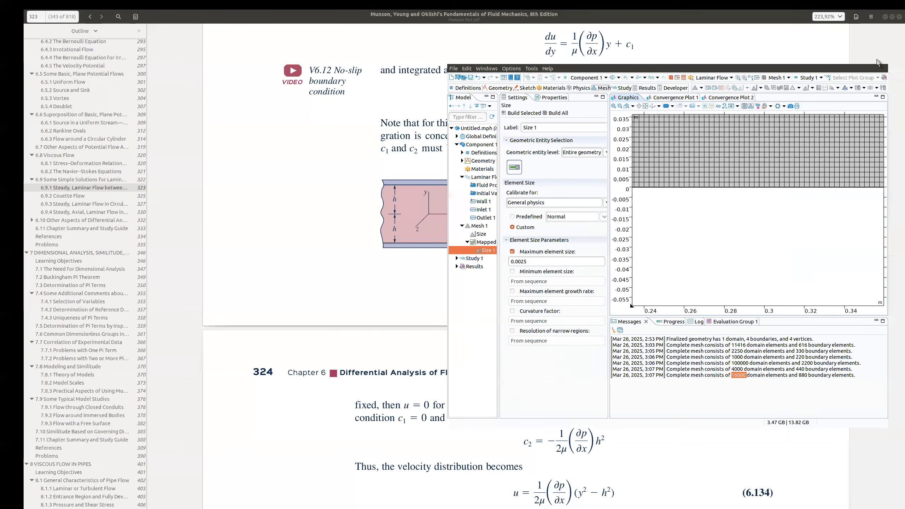
{"action": "double_click", "coordinate": [877, 62]}
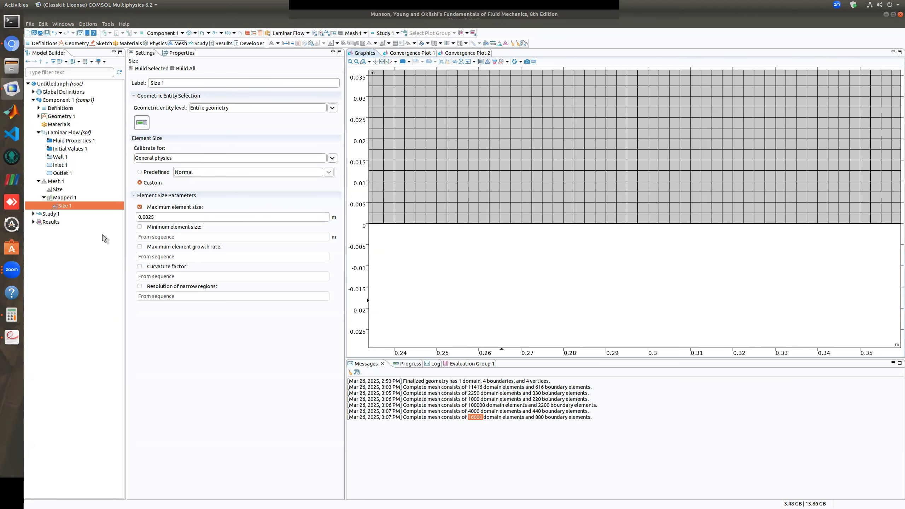
{"action": "middle_click_drag", "start_coordinate": [465, 237], "coordinate": [562, 247]}
{"action": "middle_click_drag", "start_coordinate": [561, 181], "coordinate": [569, 211]}
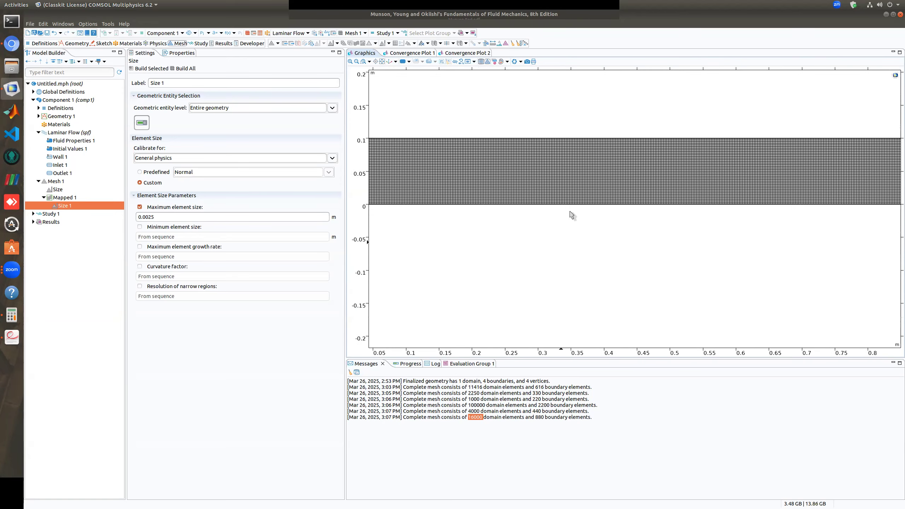
Compute Study 1 for the laminar flow model
{"action": "left_click", "coordinate": [51, 214]}
{"action": "key", "text": "F8"}
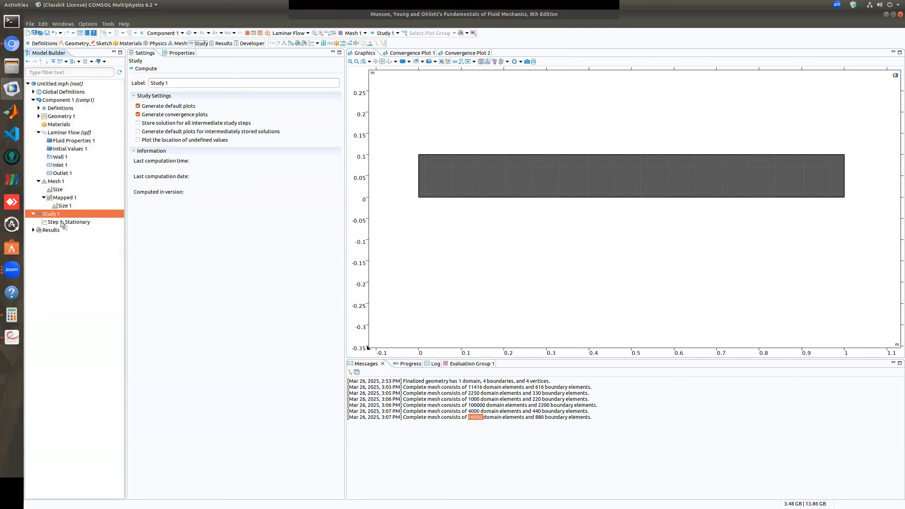
{"action": "left_click", "coordinate": [146, 70]}
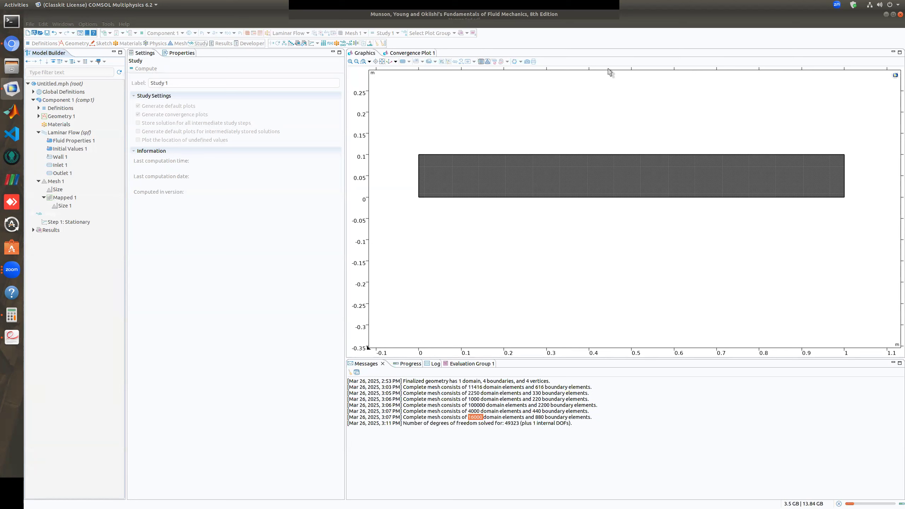
{"action": "left_click", "coordinate": [596, 32]}
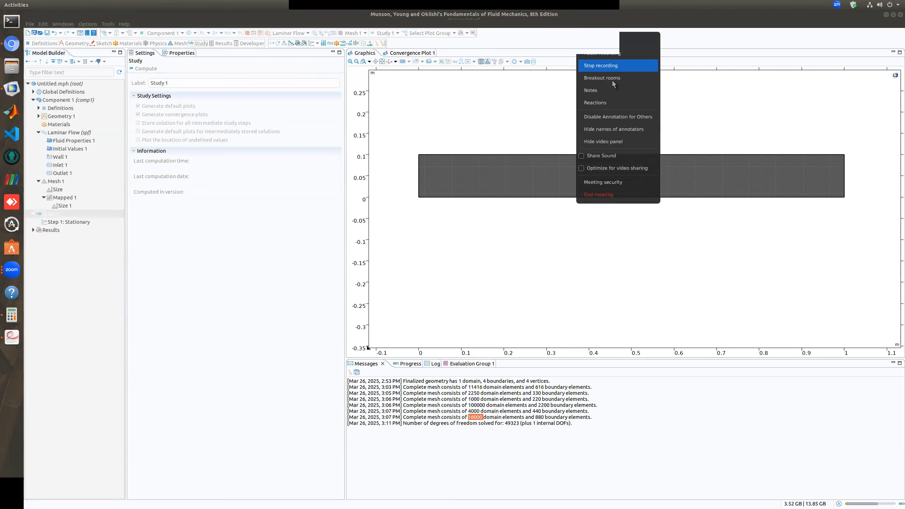
{"action": "left_click", "coordinate": [614, 43]}
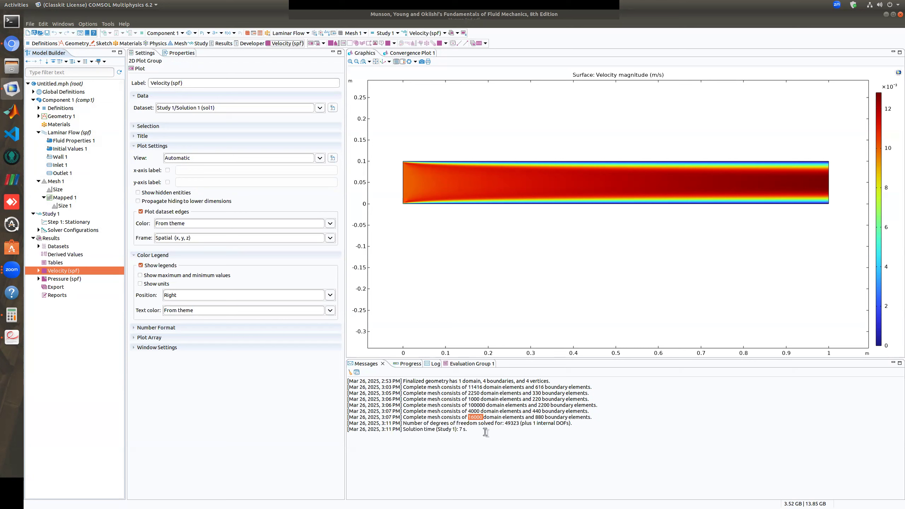
Check the study's solution time in the messages and examine the nonlinear solver's convergence plot
{"action": "left_click_drag", "start_coordinate": [467, 430], "coordinate": [460, 430]}
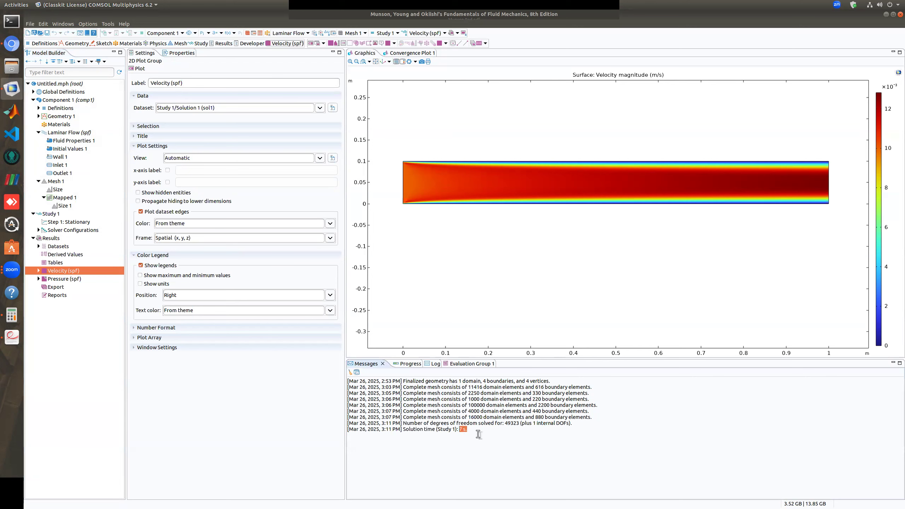
{"action": "left_click", "coordinate": [526, 248]}
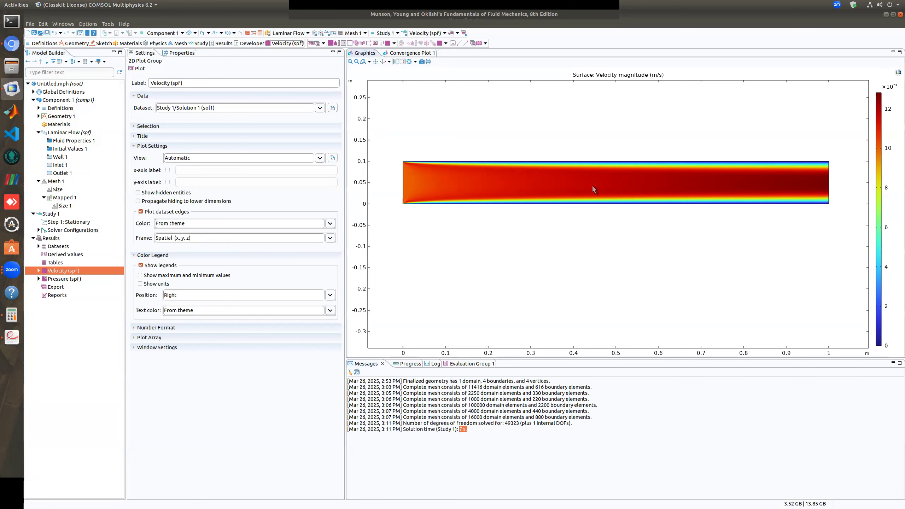
{"action": "left_click", "coordinate": [409, 53]}
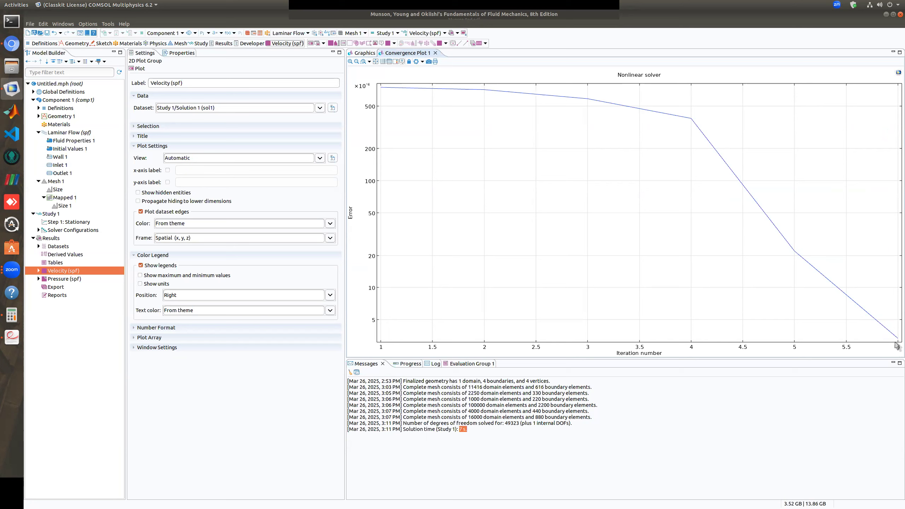
{"action": "left_click", "coordinate": [363, 53]}
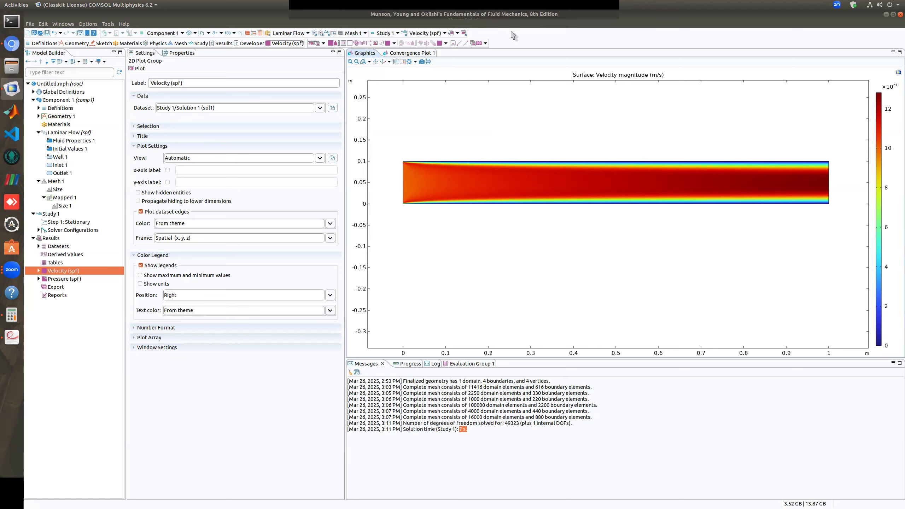
{"action": "left_click", "coordinate": [640, 39]}
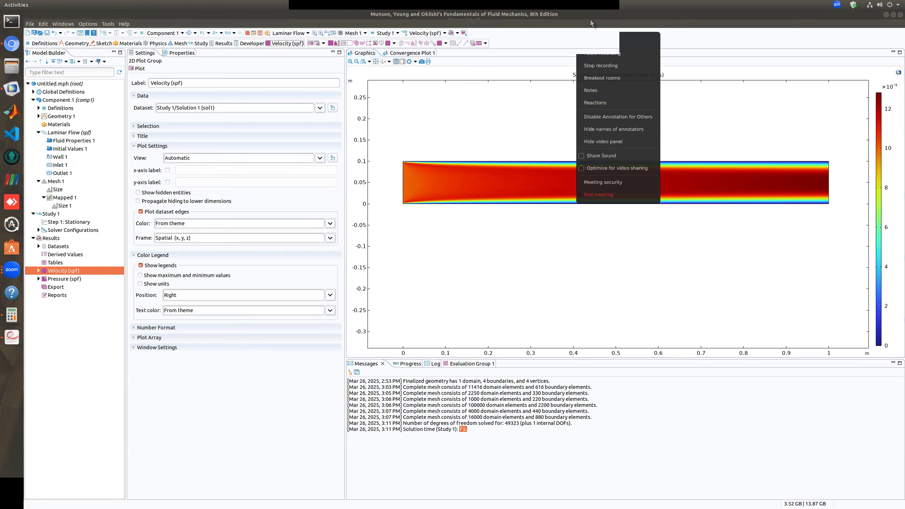
{"action": "left_click", "coordinate": [538, 112]}
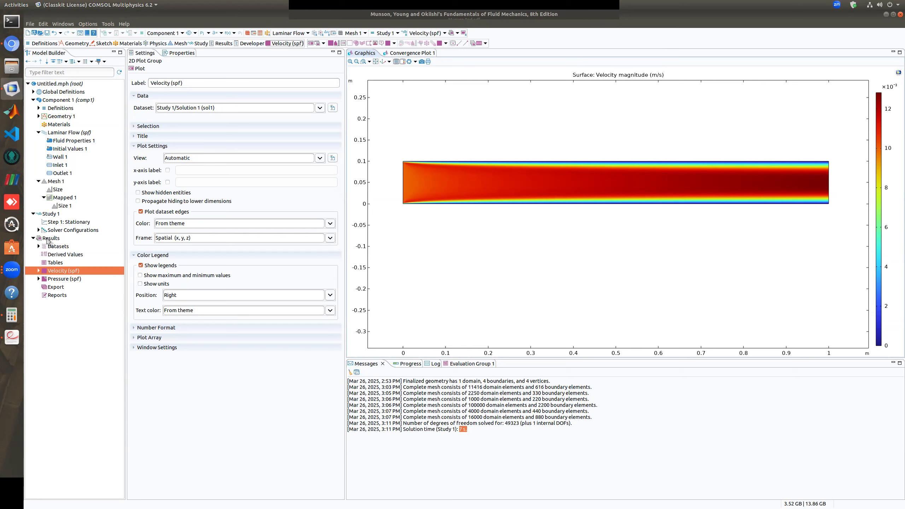
Collapse the Study 1 and Component 1 nodes in the model tree and select the Results node
{"action": "left_click", "coordinate": [33, 213]}
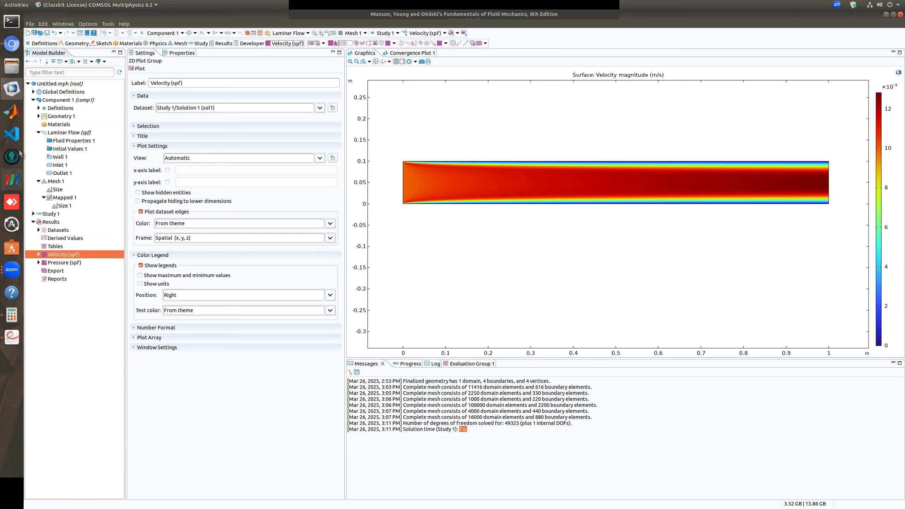
{"action": "left_click", "coordinate": [32, 101]}
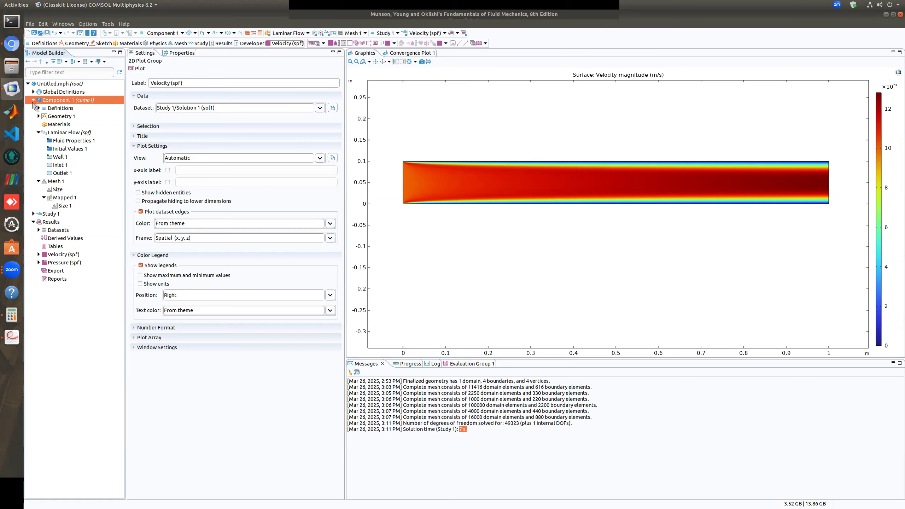
{"action": "left_click", "coordinate": [33, 100]}
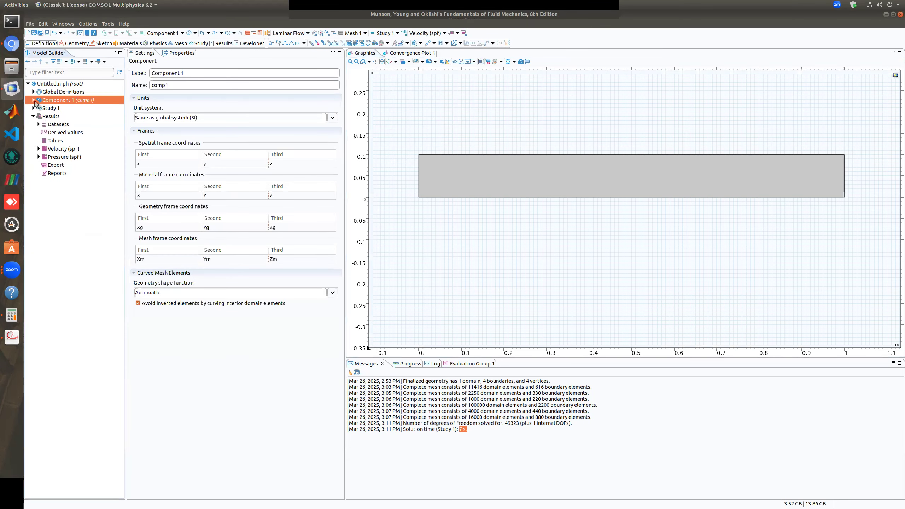
{"action": "left_click", "coordinate": [54, 116]}
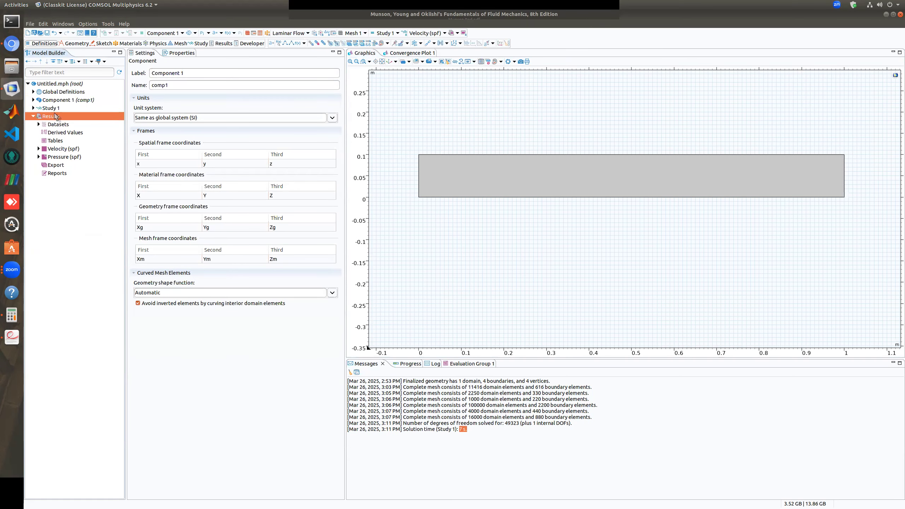
Expand the Velocity (spf) and Pressure (spf) plot groups and examine their plots, looking closer at the velocity field along the channel
{"action": "left_click", "coordinate": [63, 150]}
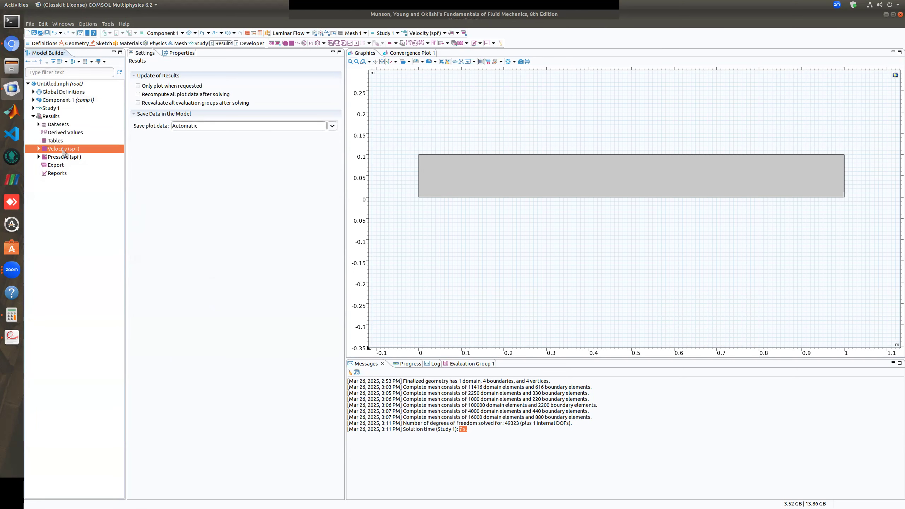
{"action": "left_click", "coordinate": [65, 157]}
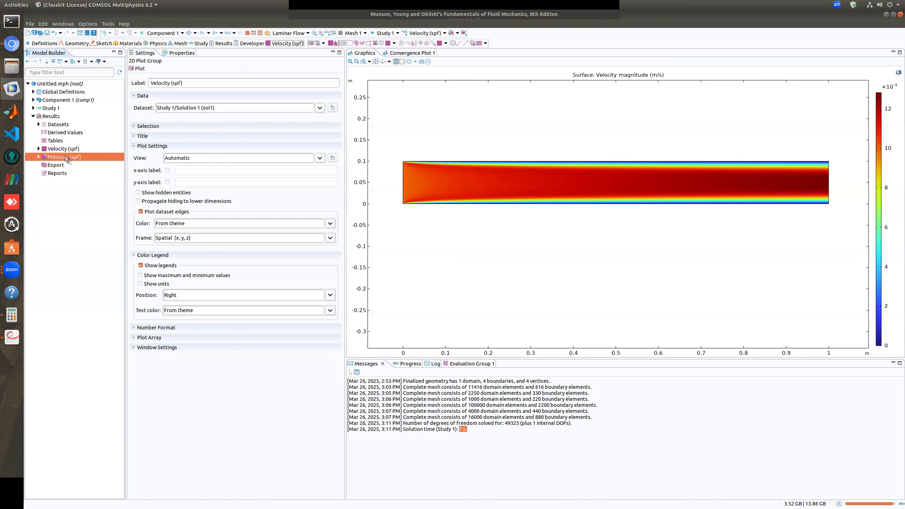
{"action": "left_click", "coordinate": [38, 149]}
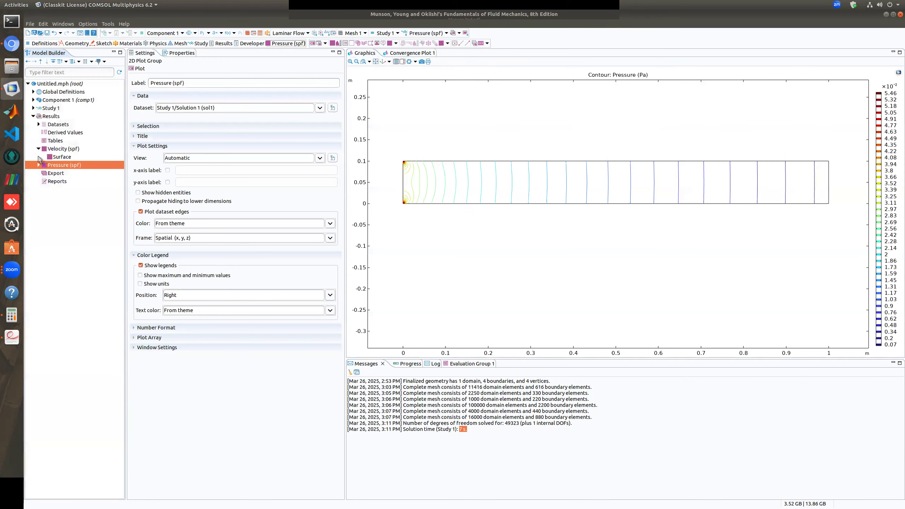
{"action": "left_click", "coordinate": [38, 165]}
{"action": "left_click", "coordinate": [65, 150]}
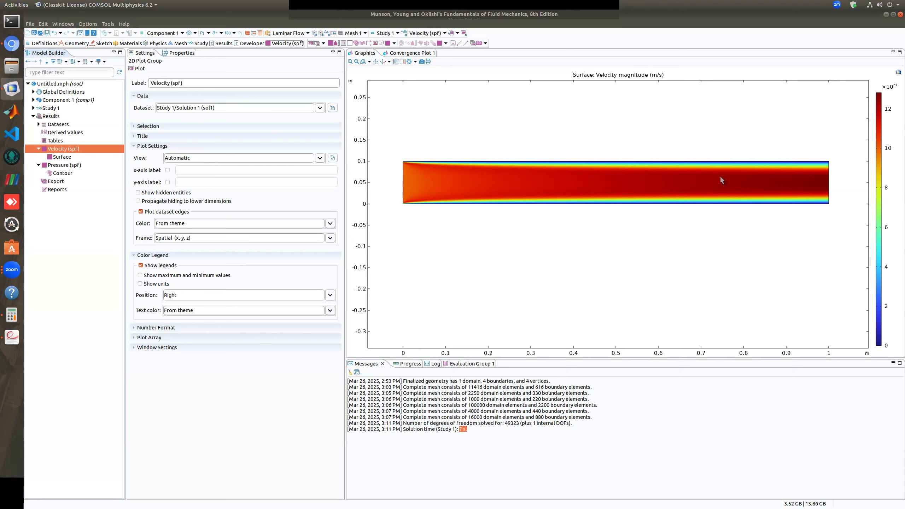
{"action": "scroll", "coordinate": [742, 169], "scroll_direction": "up", "scroll_amount": 1}
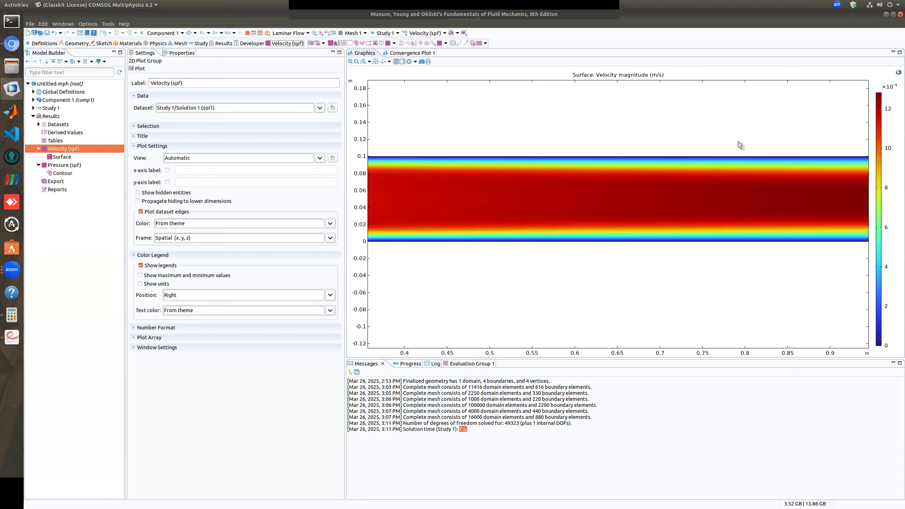
{"action": "scroll", "coordinate": [745, 193], "scroll_direction": "down", "scroll_amount": 1}
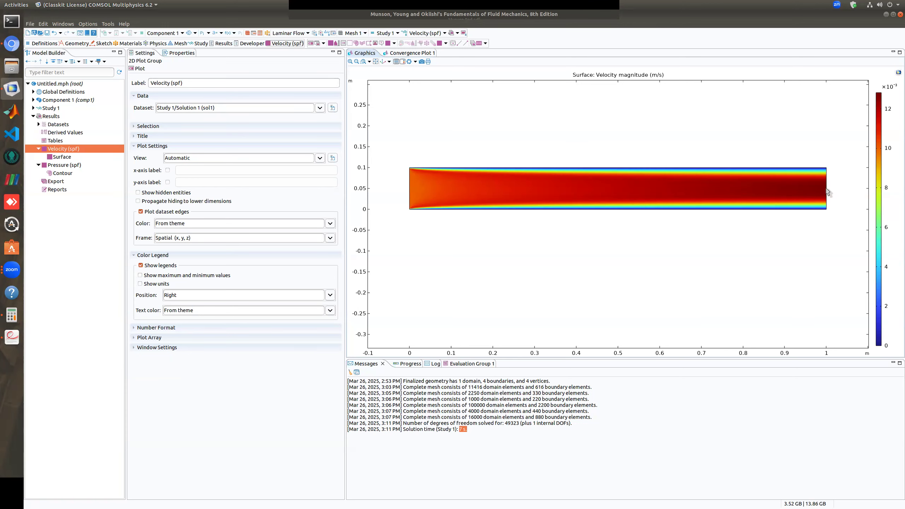
Change the contour type of the Pressure (spf) plot's Contour to Filled and redraw the plot
{"action": "left_click", "coordinate": [62, 166]}
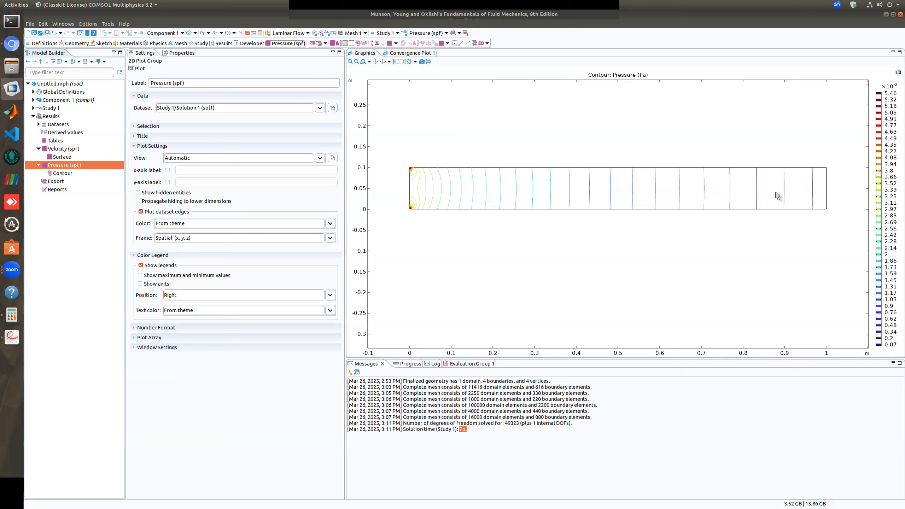
{"action": "left_click", "coordinate": [58, 174]}
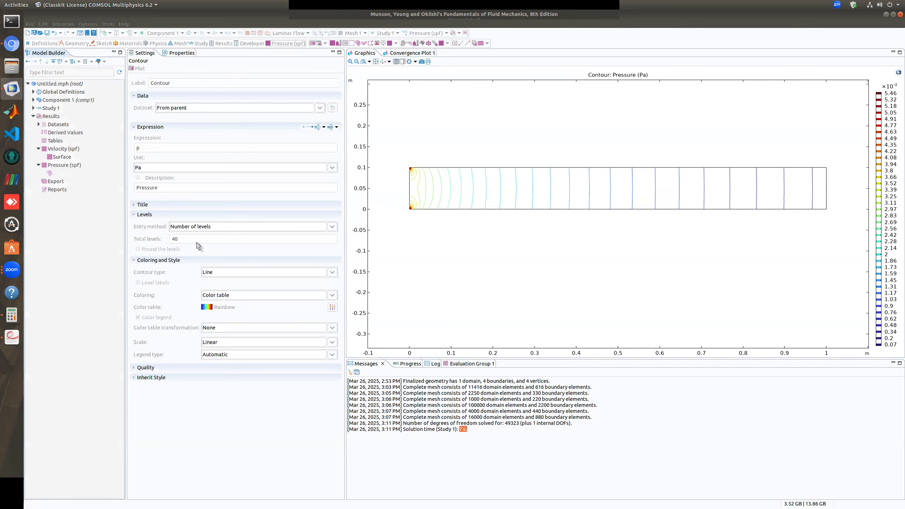
{"action": "left_click", "coordinate": [332, 273]}
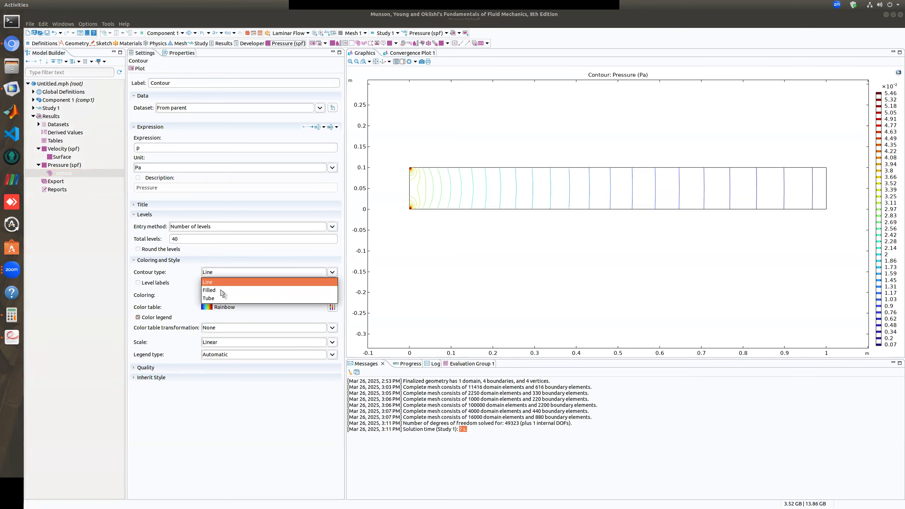
{"action": "left_click", "coordinate": [221, 290]}
{"action": "left_click", "coordinate": [139, 68]}
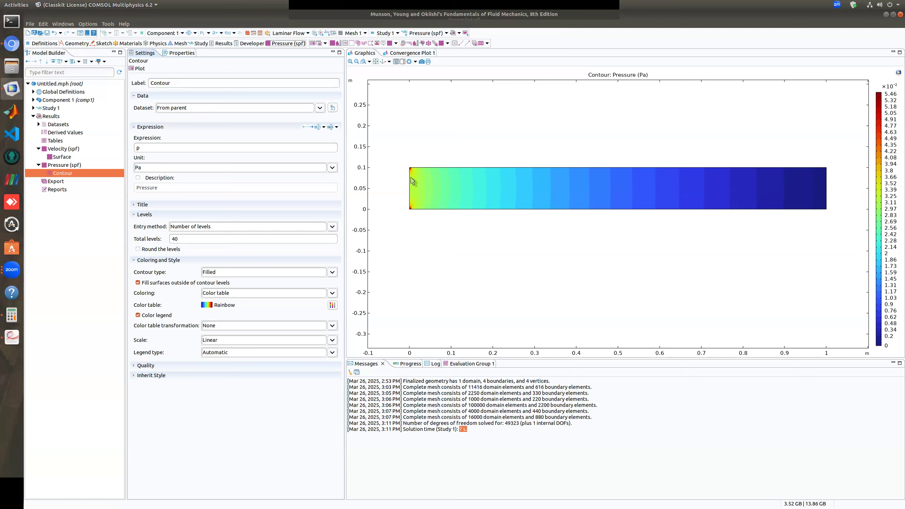
Examine the filled pressure contours around the channel's inlet corners up close and across the inlet region
{"action": "scroll", "coordinate": [411, 175], "scroll_direction": "up", "scroll_amount": 1}
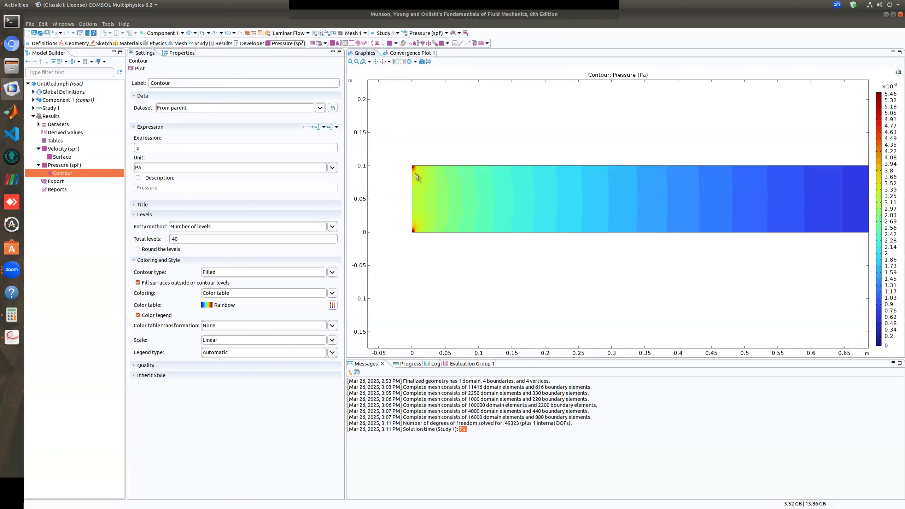
{"action": "scroll", "coordinate": [410, 146], "scroll_direction": "up", "scroll_amount": 1}
{"action": "scroll", "coordinate": [409, 121], "scroll_direction": "up", "scroll_amount": 3}
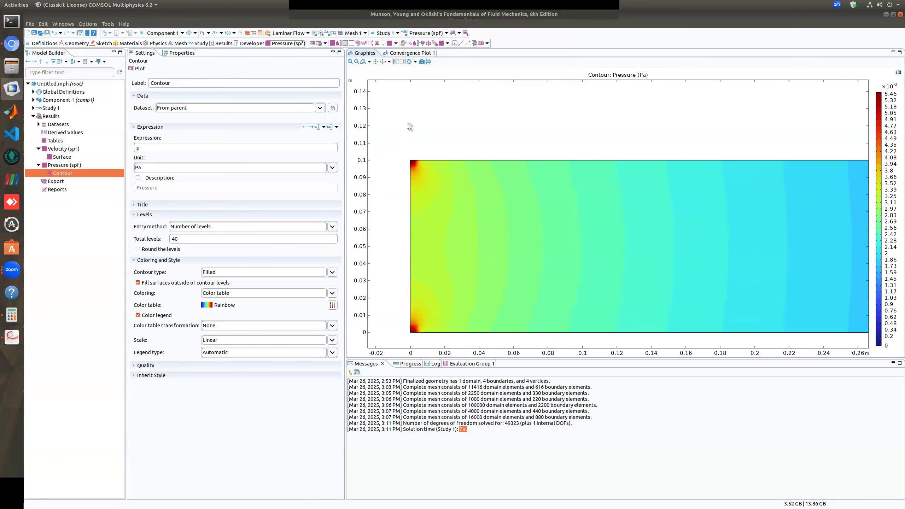
{"action": "scroll", "coordinate": [422, 155], "scroll_direction": "up", "scroll_amount": 1}
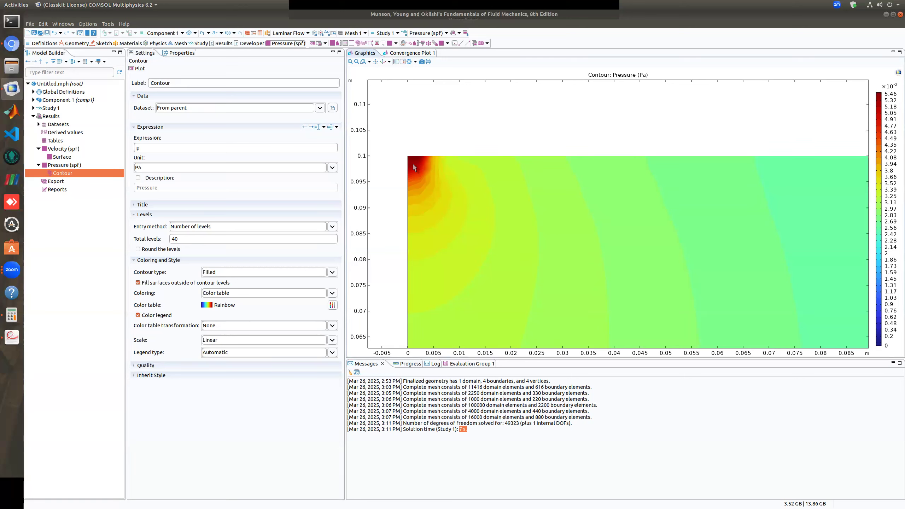
{"action": "scroll", "coordinate": [419, 168], "scroll_direction": "down", "scroll_amount": 1}
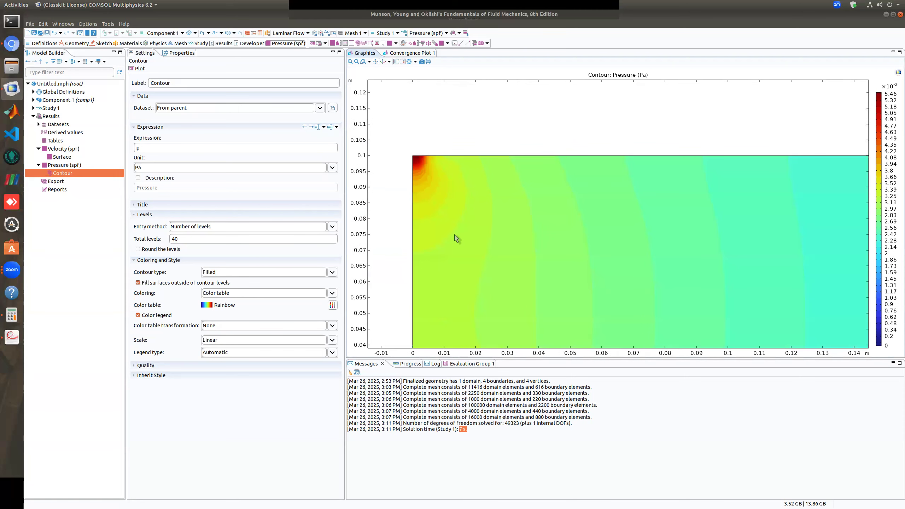
{"action": "scroll", "coordinate": [548, 246], "scroll_direction": "down", "scroll_amount": 1}
{"action": "scroll", "coordinate": [556, 249], "scroll_direction": "down", "scroll_amount": 1}
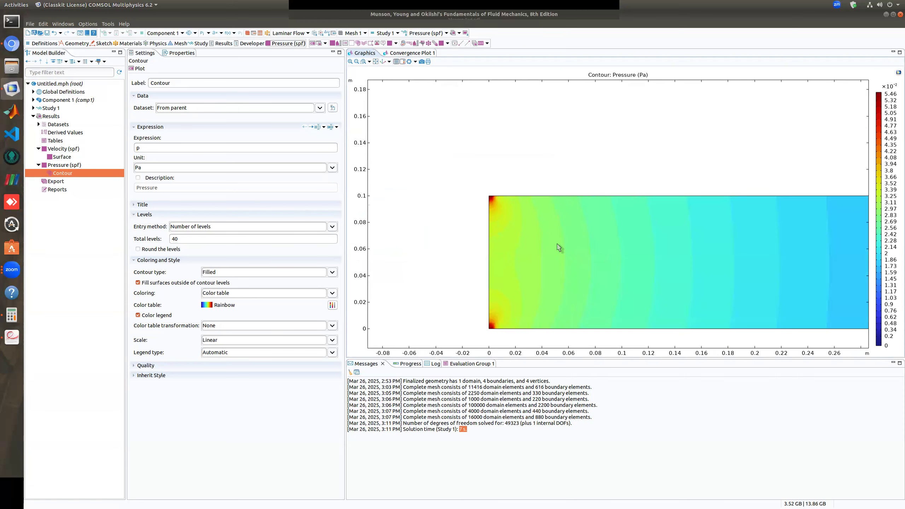
{"action": "scroll", "coordinate": [493, 194], "scroll_direction": "down", "scroll_amount": 1}
{"action": "scroll", "coordinate": [499, 221], "scroll_direction": "down", "scroll_amount": 1}
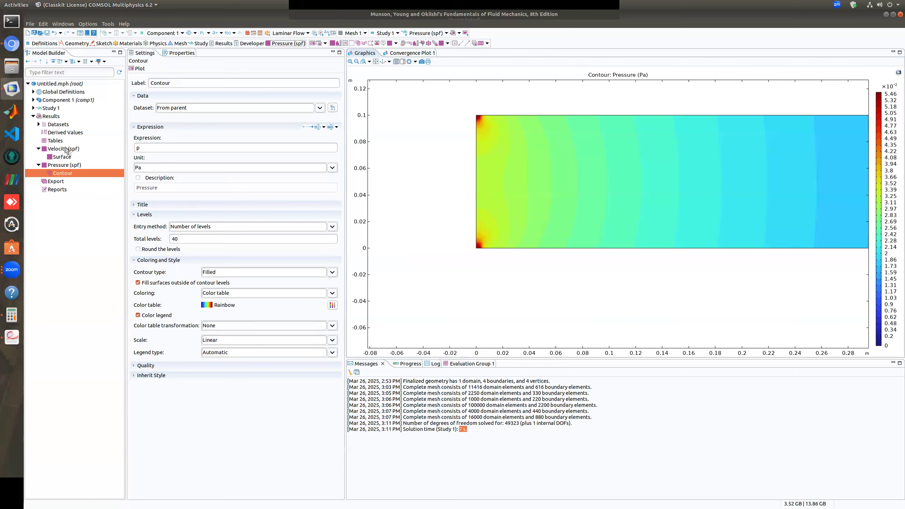
Add an Arrow Surface plot to the Velocity (spf) plot group
{"action": "right_click", "coordinate": [65, 149]}
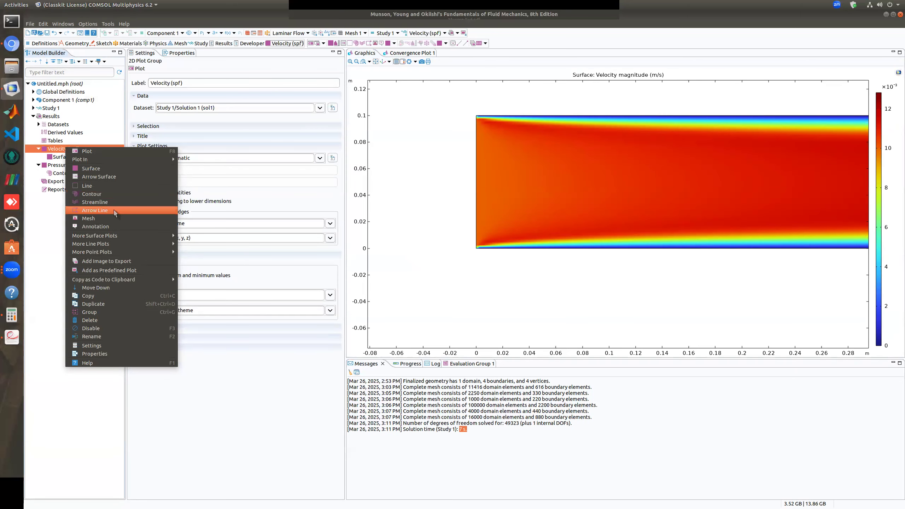
{"action": "key", "text": "Escape"}
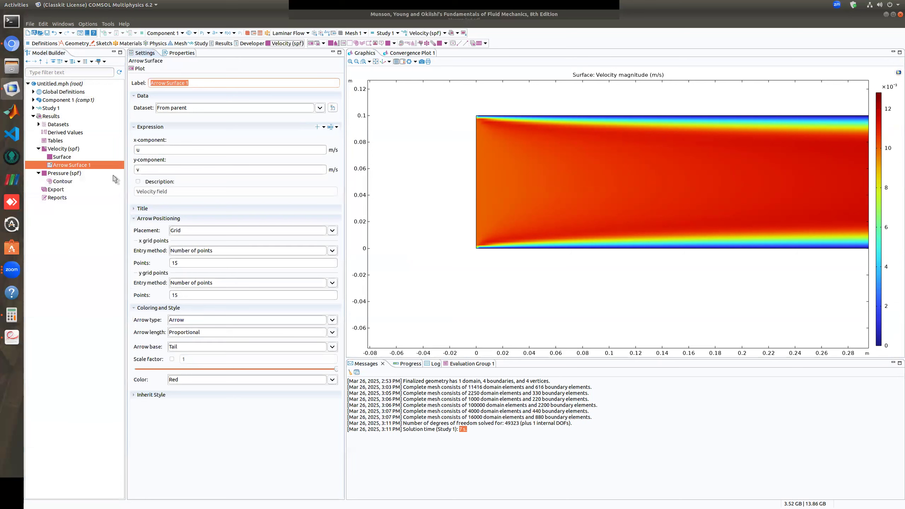
Try to hide the velocity magnitude by disabling the Surface plot in Velocity (spf) and redrawing the group with its arrow plot
{"action": "right_click", "coordinate": [62, 159]}
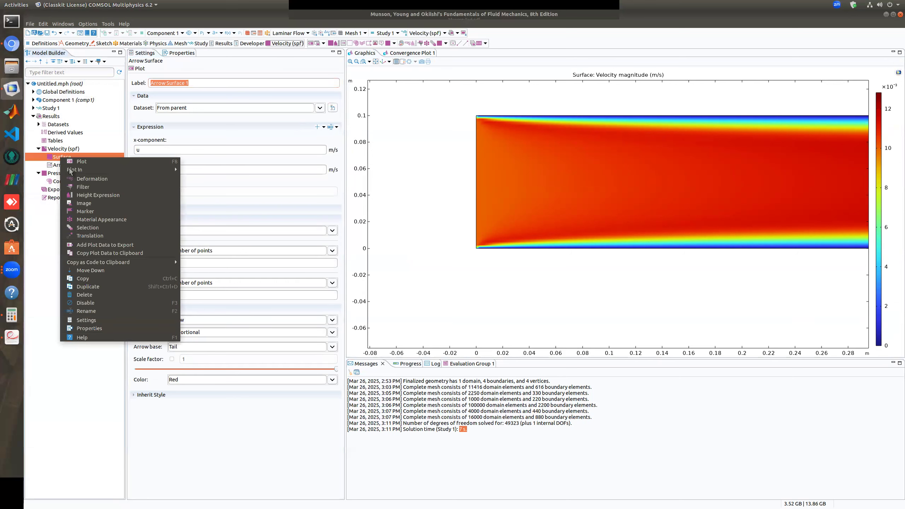
{"action": "left_click", "coordinate": [92, 301]}
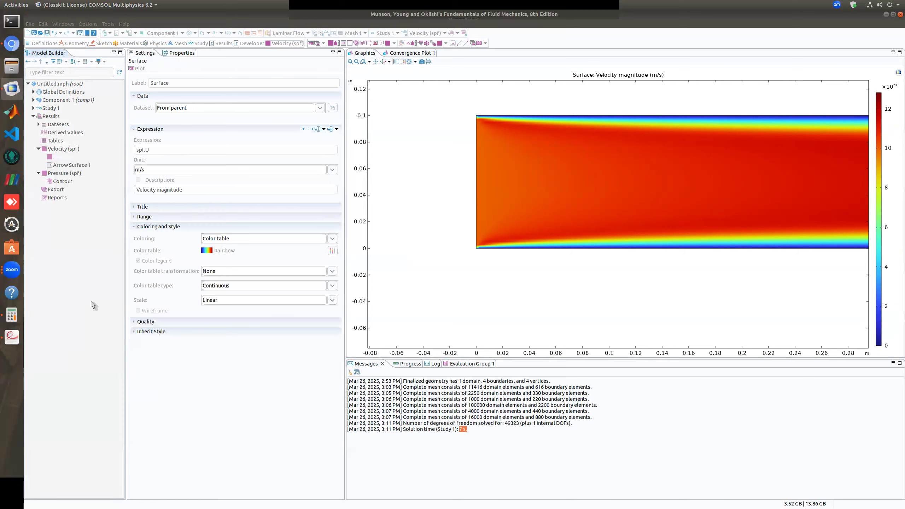
{"action": "right_click", "coordinate": [68, 158]}
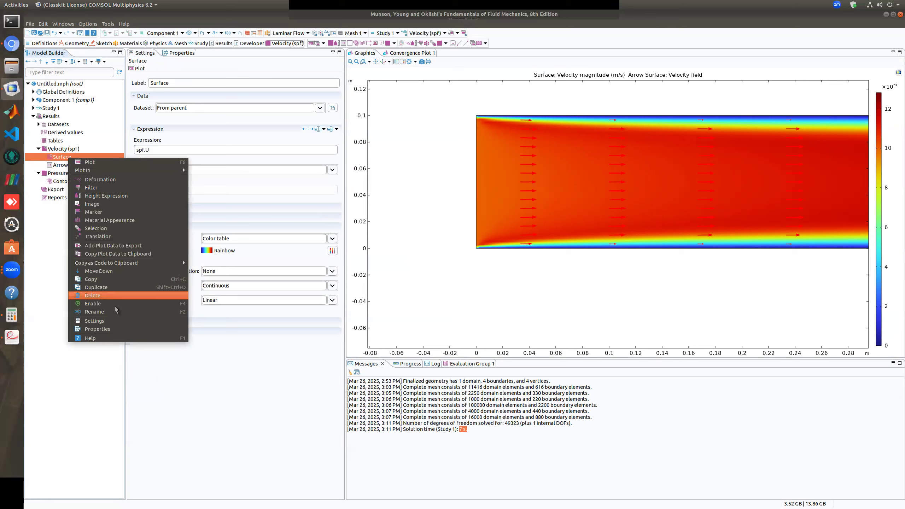
{"action": "left_click", "coordinate": [50, 307]}
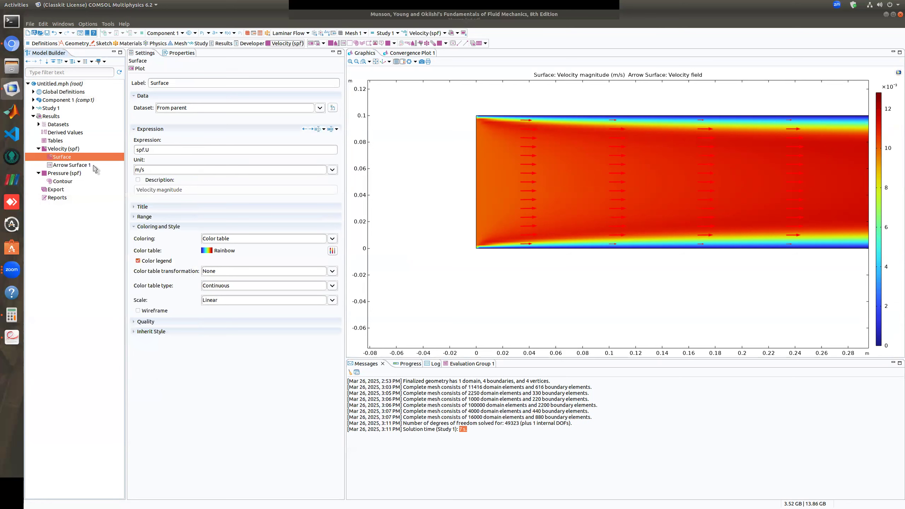
{"action": "left_click", "coordinate": [137, 70]}
{"action": "left_click", "coordinate": [60, 165]}
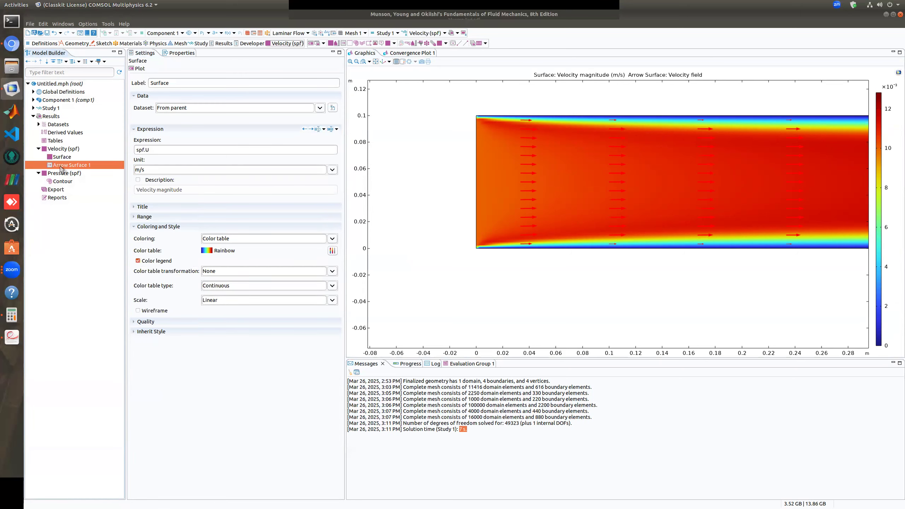
{"action": "right_click", "coordinate": [59, 160]}
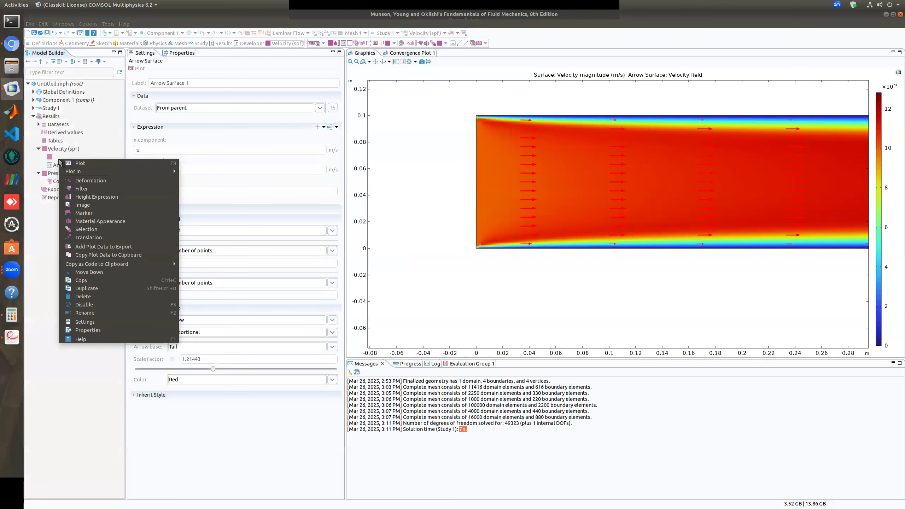
{"action": "left_click", "coordinate": [92, 400]}
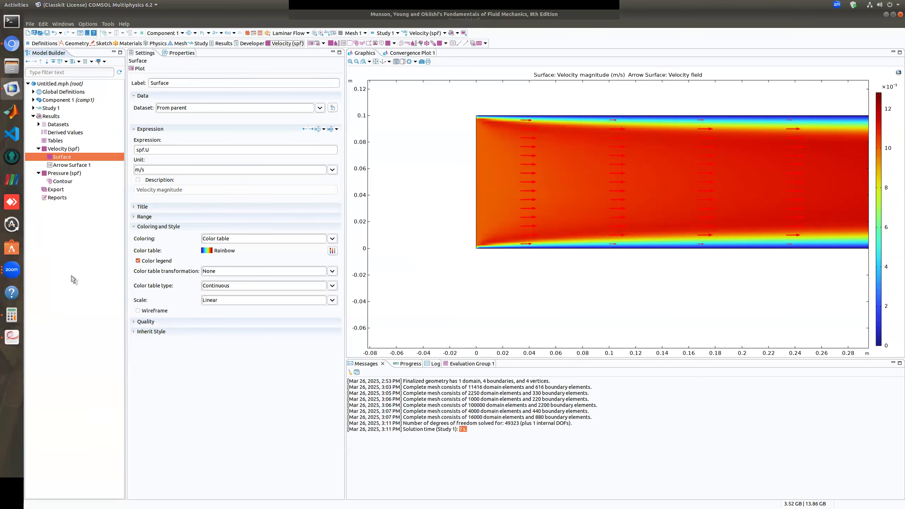
{"action": "right_click", "coordinate": [60, 156]}
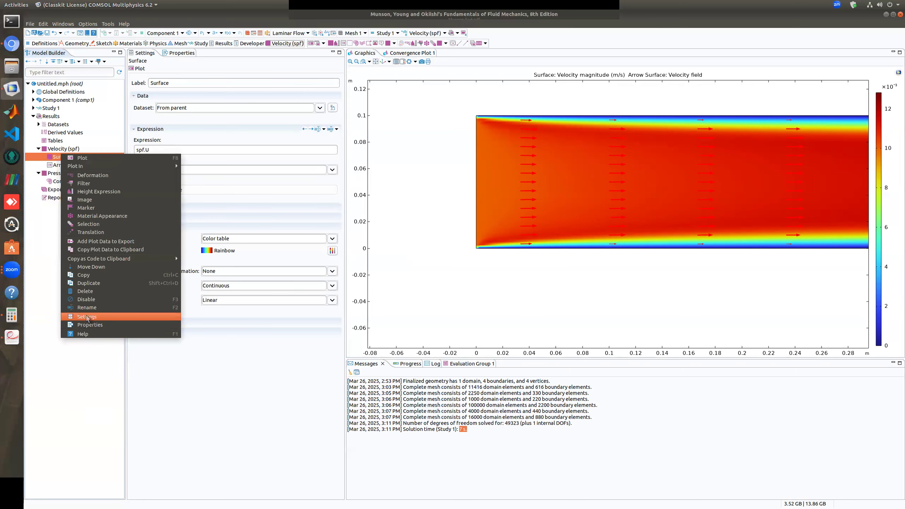
{"action": "left_click", "coordinate": [87, 300]}
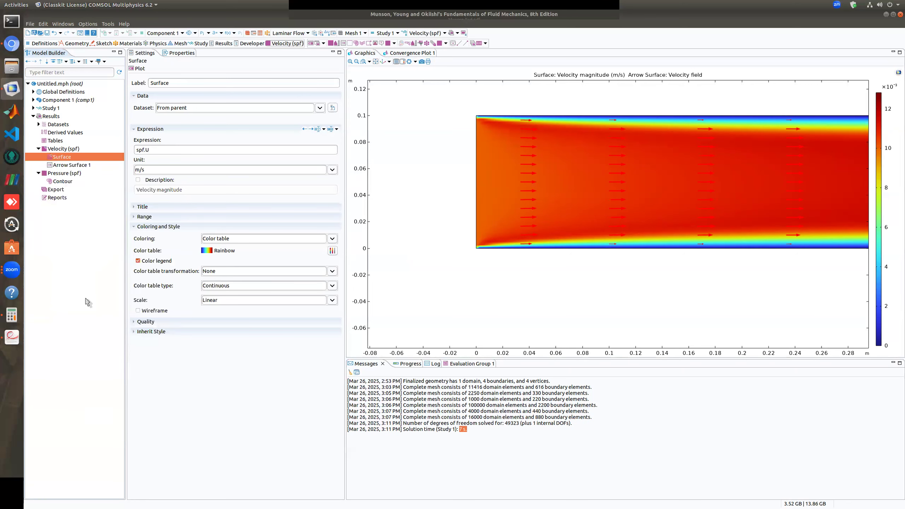
{"action": "left_click", "coordinate": [135, 67]}
{"action": "left_click", "coordinate": [71, 165]}
{"action": "left_click", "coordinate": [141, 69]}
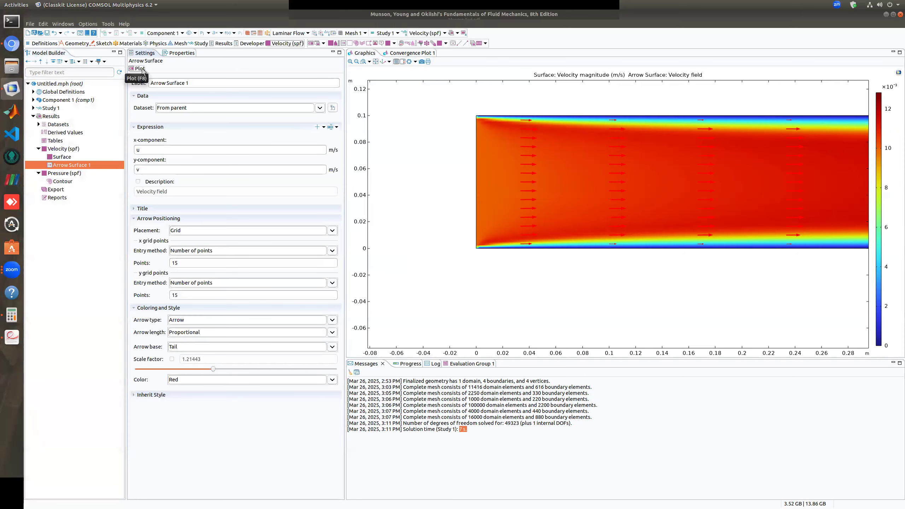
Delete the Surface plot from the Velocity (spf) group and set the Arrow Surface plot's scale factor to 2.6
{"action": "right_click", "coordinate": [66, 159]}
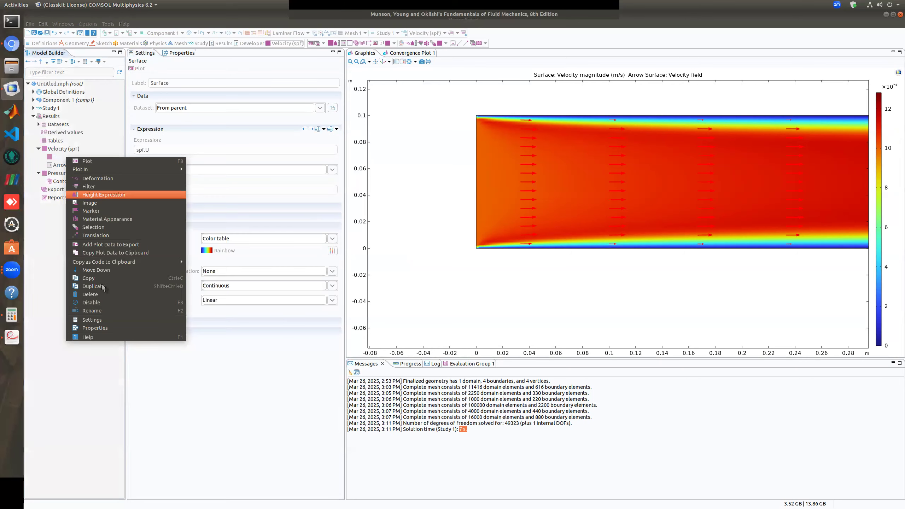
{"action": "left_click", "coordinate": [104, 293]}
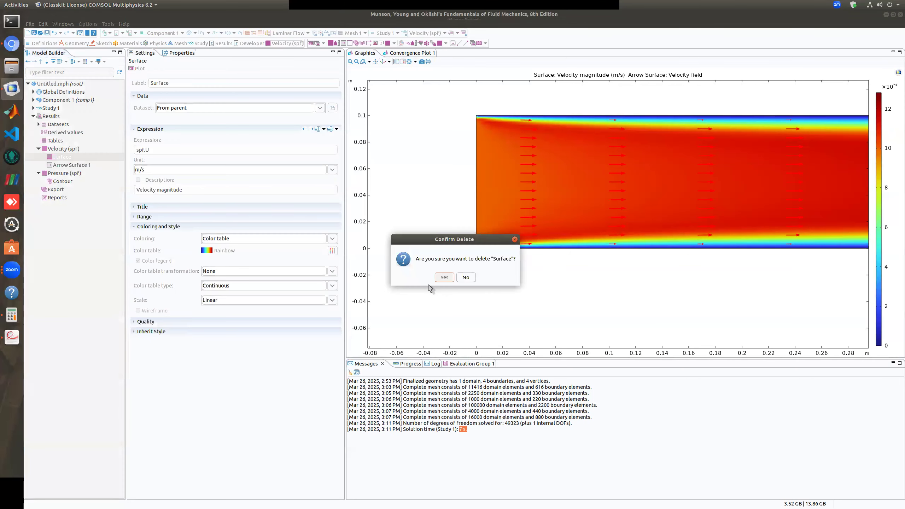
{"action": "left_click", "coordinate": [443, 277]}
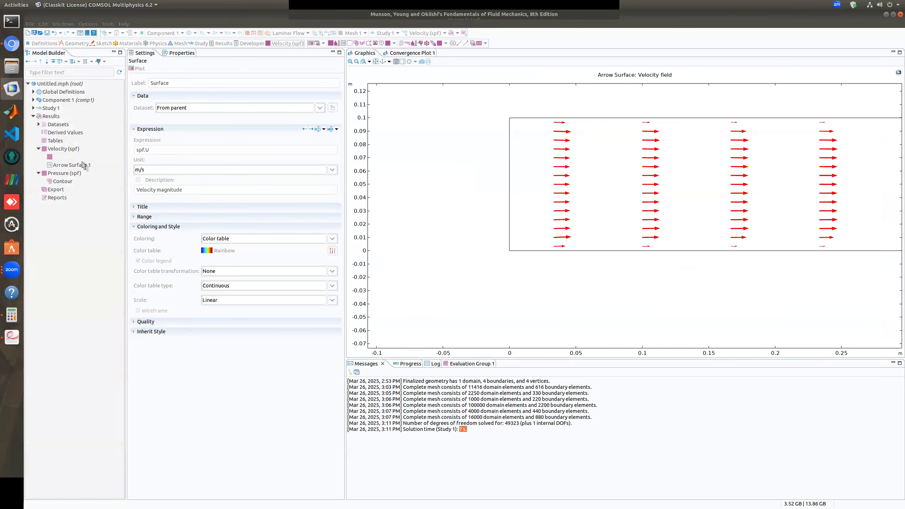
{"action": "left_click", "coordinate": [375, 61]}
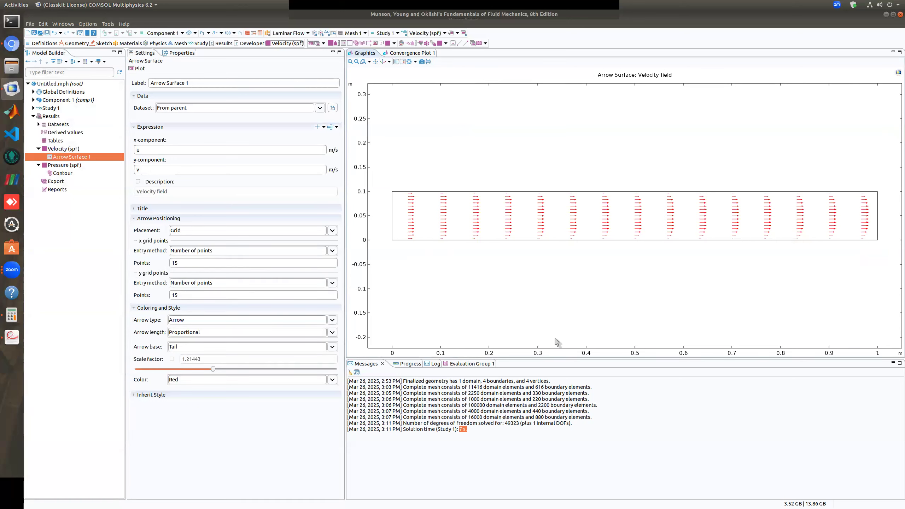
{"action": "left_click_drag", "start_coordinate": [215, 370], "coordinate": [286, 370]}
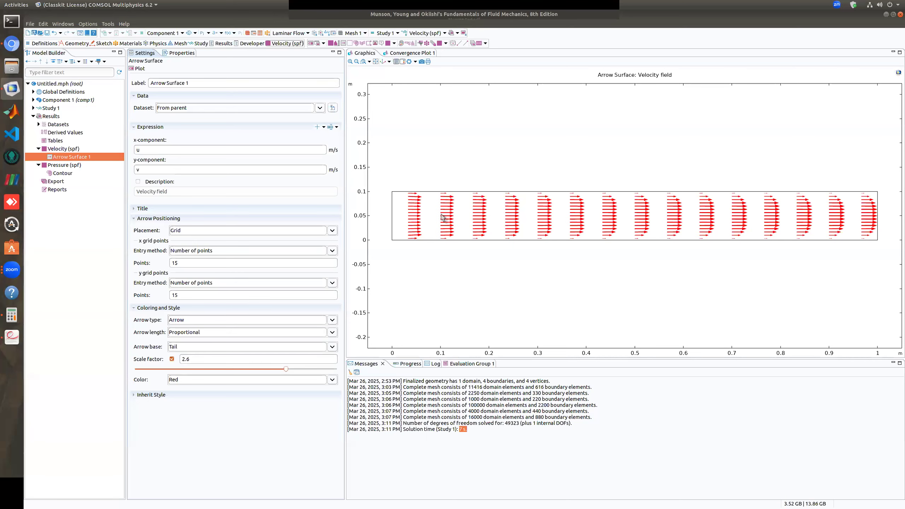
Examine the velocity arrow profiles up close along the channel from the inlet to the outlet
{"action": "middle_click_drag", "start_coordinate": [408, 212], "coordinate": [418, 124]}
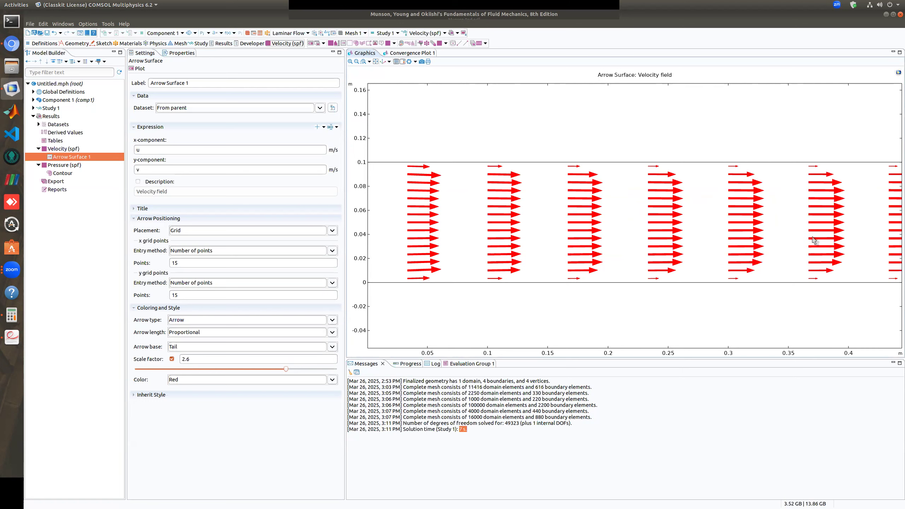
{"action": "left_click_drag", "start_coordinate": [770, 223], "coordinate": [608, 222]}
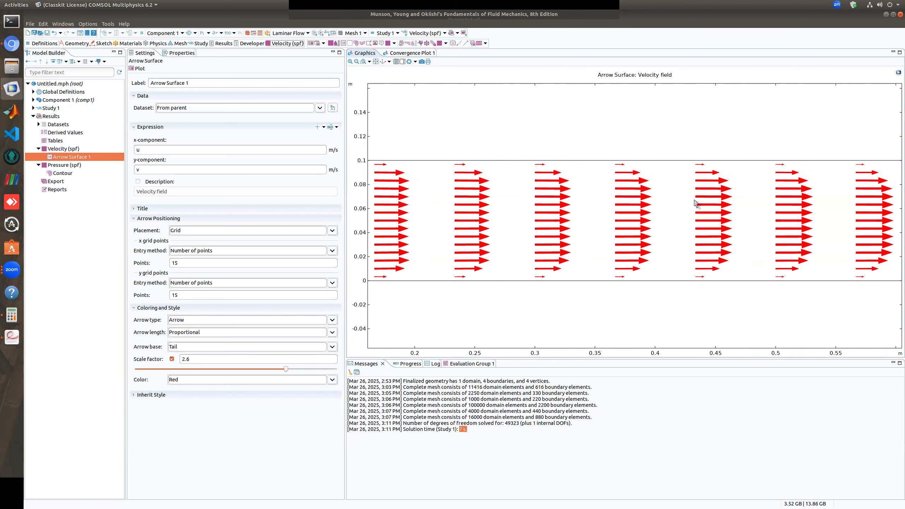
{"action": "left_click_drag", "start_coordinate": [746, 202], "coordinate": [584, 202]}
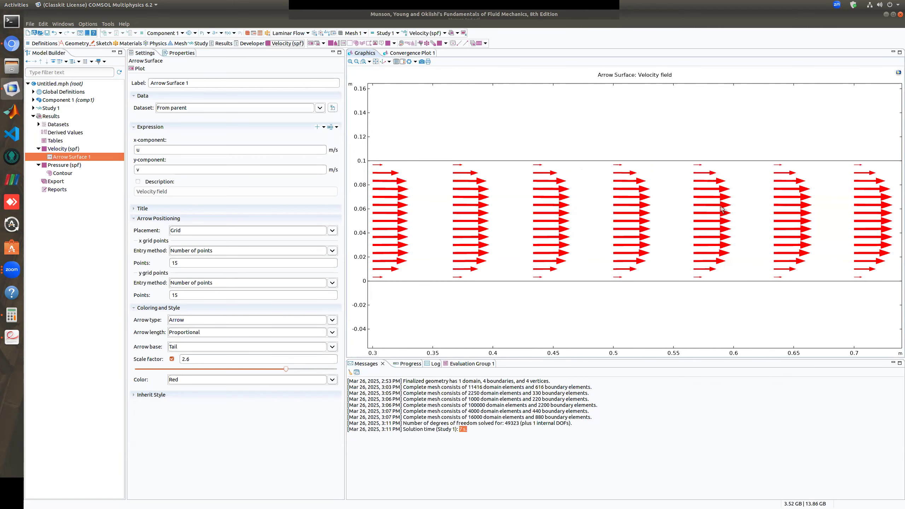
{"action": "left_click_drag", "start_coordinate": [724, 211], "coordinate": [632, 215]}
{"action": "left_click_drag", "start_coordinate": [700, 217], "coordinate": [617, 218]}
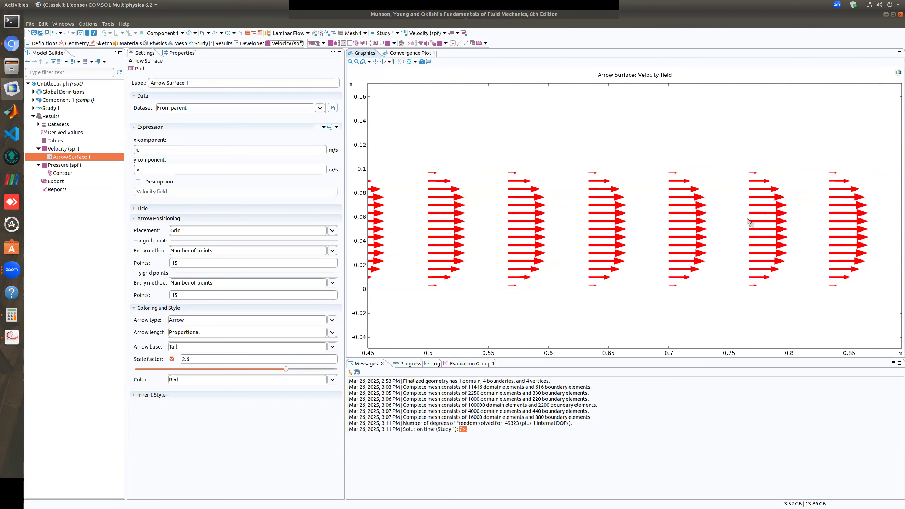
{"action": "left_click_drag", "start_coordinate": [751, 221], "coordinate": [680, 219]}
{"action": "left_click_drag", "start_coordinate": [798, 216], "coordinate": [749, 223]}
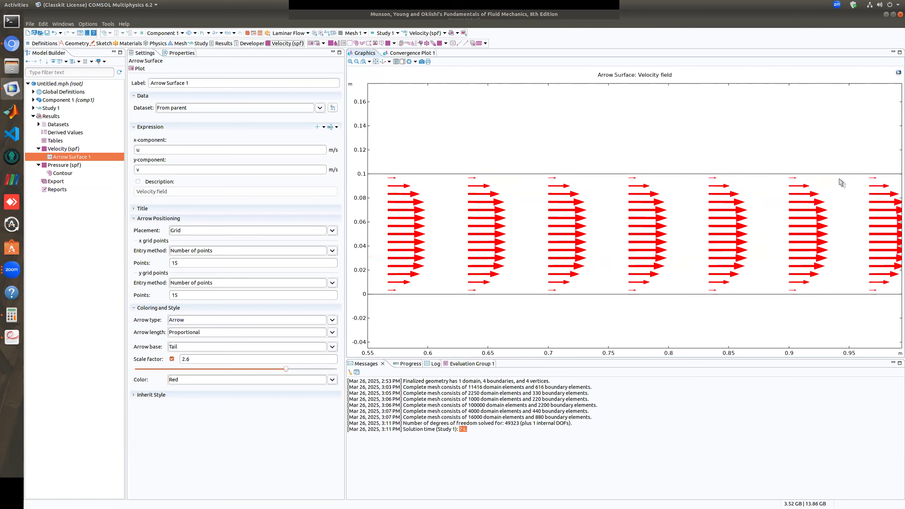
{"action": "left_click_drag", "start_coordinate": [863, 226], "coordinate": [809, 228]}
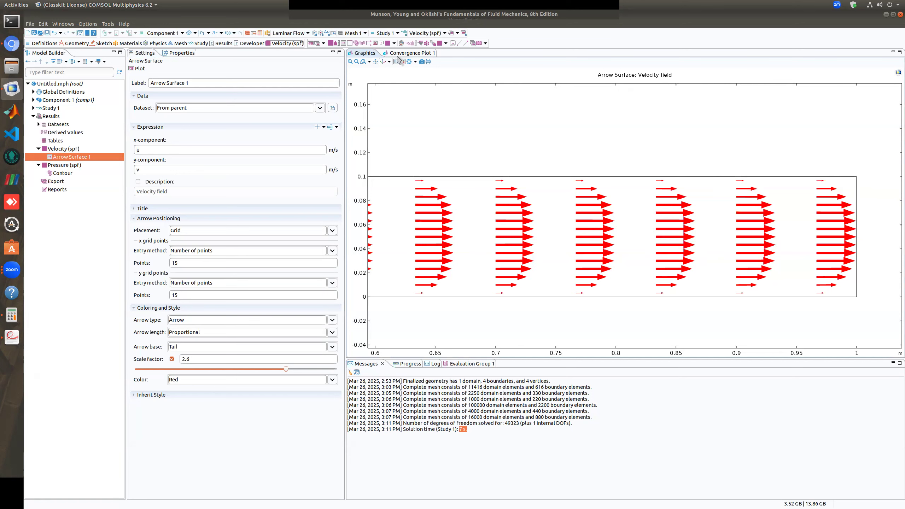
{"action": "left_click", "coordinate": [376, 62]}
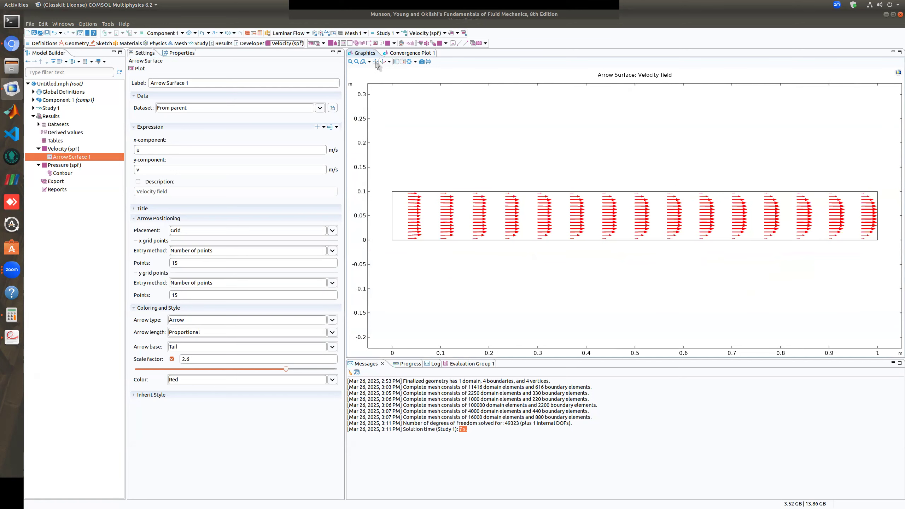
Add a 2D plot group with a Streamline plot that starts on inlet boundary 1, and draw it
{"action": "right_click", "coordinate": [50, 117]}
{"action": "key", "text": "Escape"}
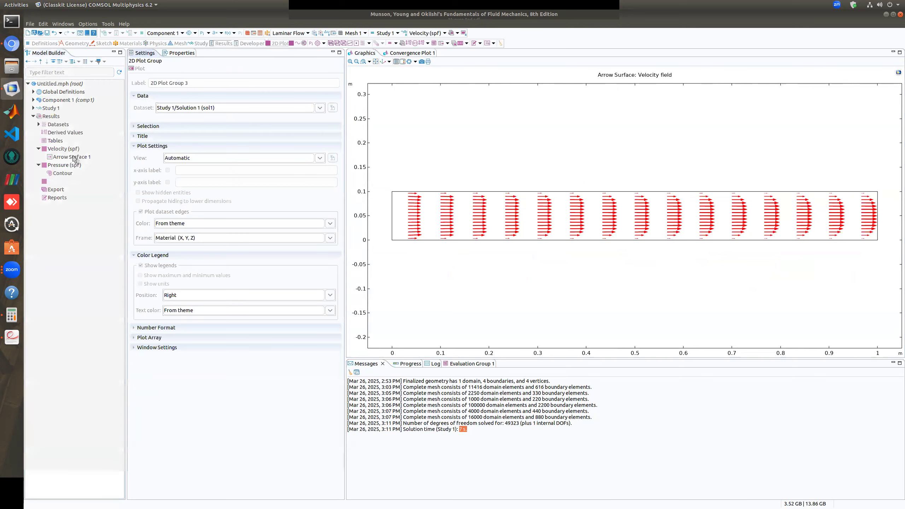
{"action": "right_click", "coordinate": [67, 182]}
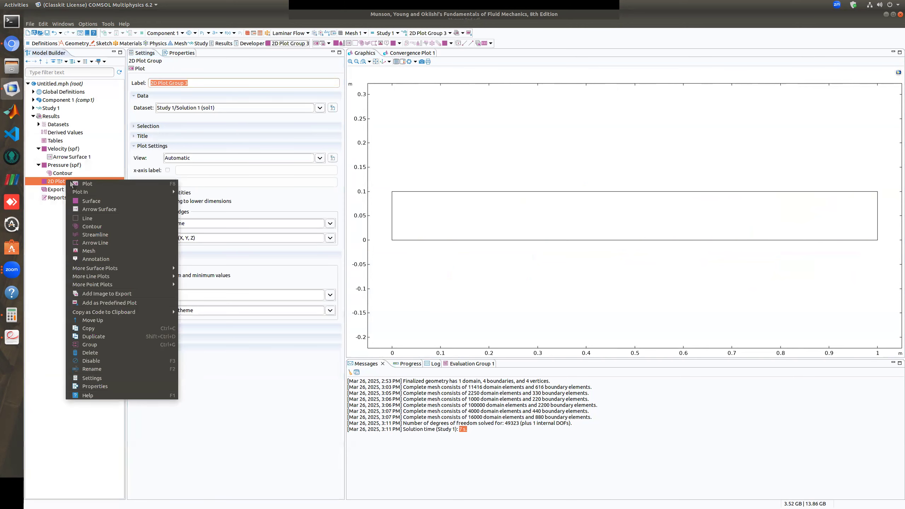
{"action": "left_click", "coordinate": [101, 235]}
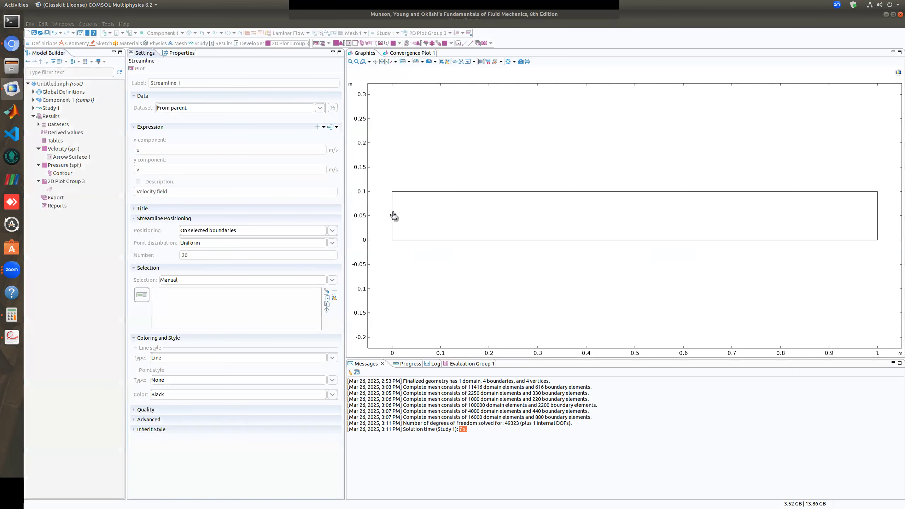
{"action": "left_click", "coordinate": [392, 216]}
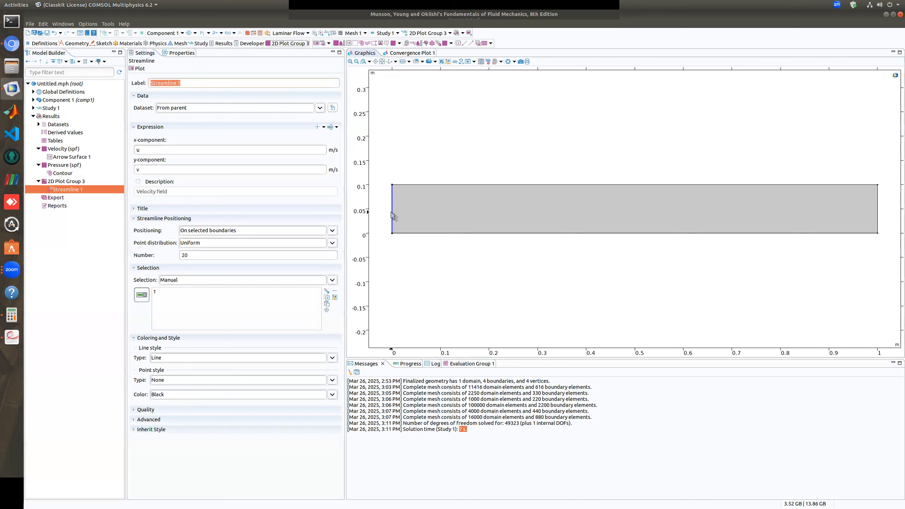
{"action": "left_click", "coordinate": [140, 69]}
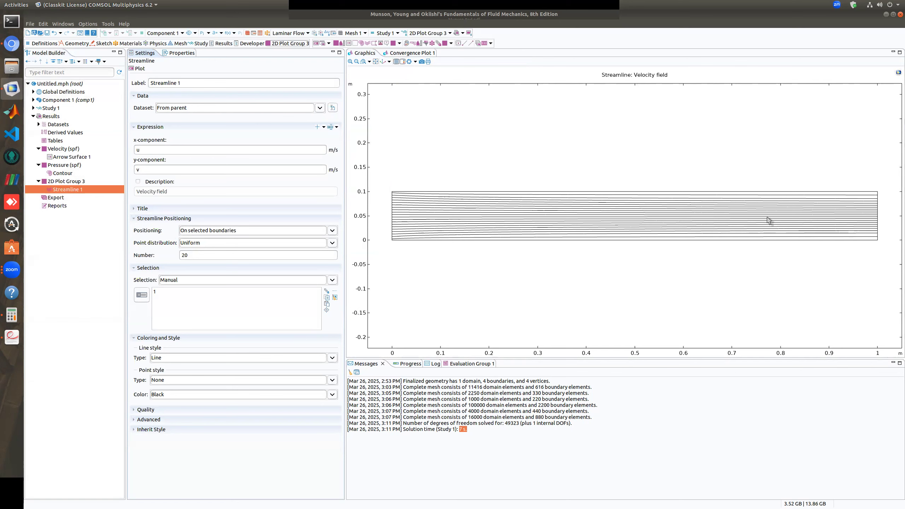
Examine the streamlines up close around the channel inlet and along the walls
{"action": "scroll", "coordinate": [392, 203], "scroll_direction": "up", "scroll_amount": 3}
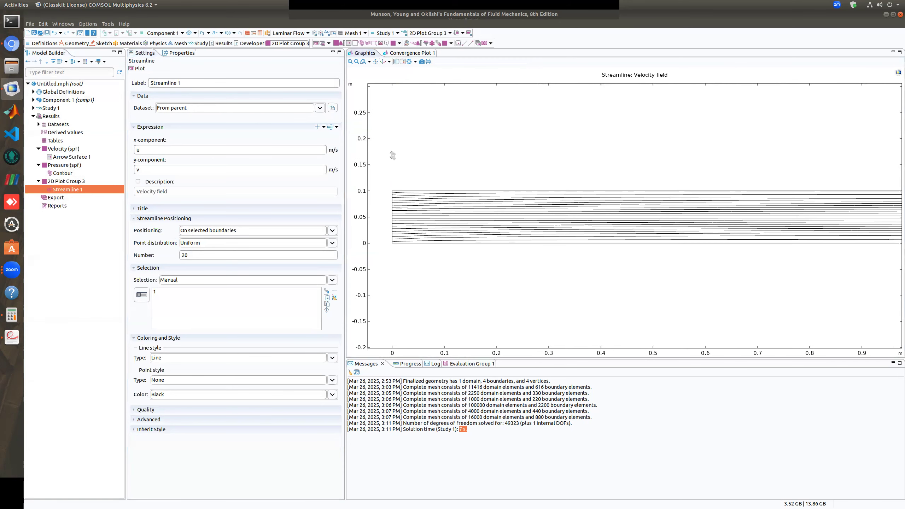
{"action": "scroll", "coordinate": [384, 196], "scroll_direction": "up", "scroll_amount": 3}
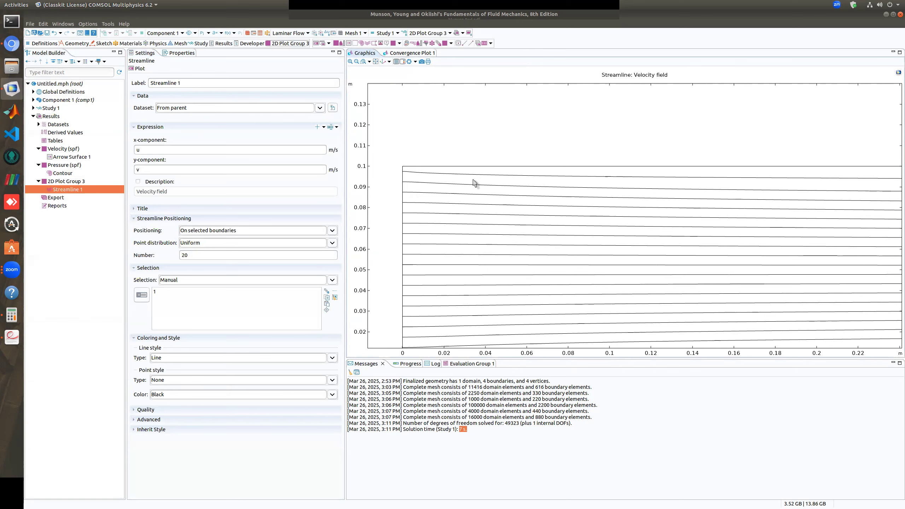
{"action": "scroll", "coordinate": [464, 217], "scroll_direction": "down", "scroll_amount": 3}
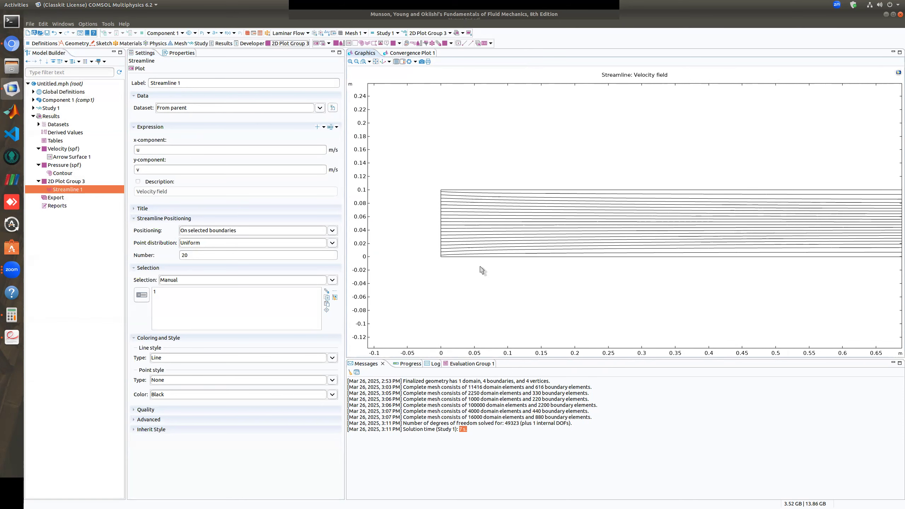
{"action": "scroll", "coordinate": [525, 235], "scroll_direction": "up", "scroll_amount": 2}
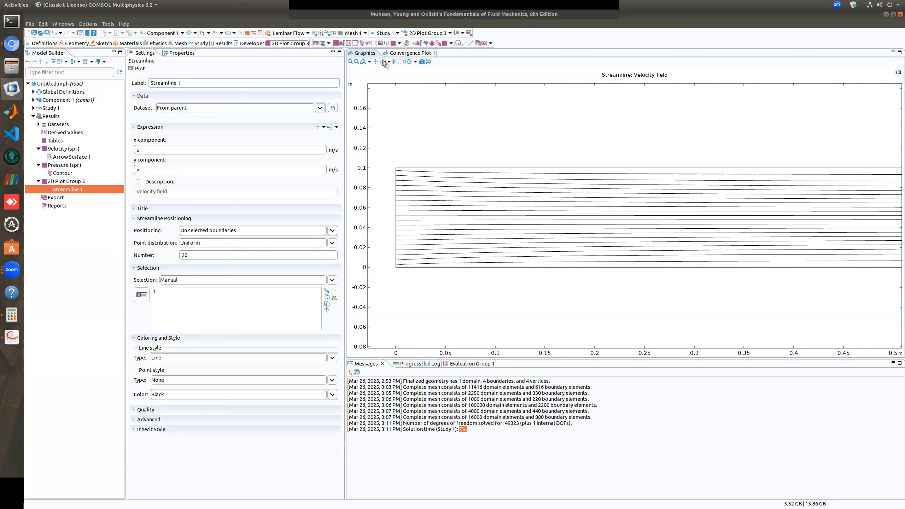
{"action": "left_click", "coordinate": [376, 61]}
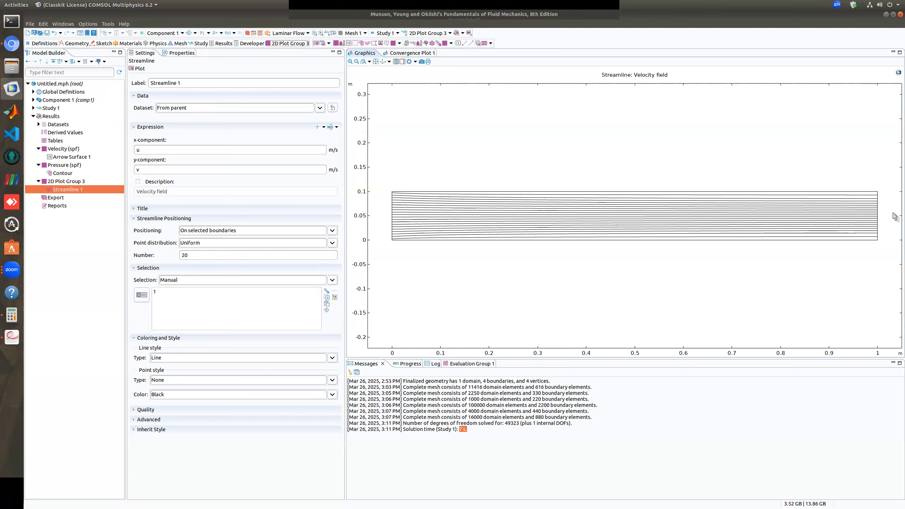
Open the settings of Outlet 1 under Laminar Flow (spf) in Component 1 to review its boundary condition
{"action": "left_click", "coordinate": [33, 100]}
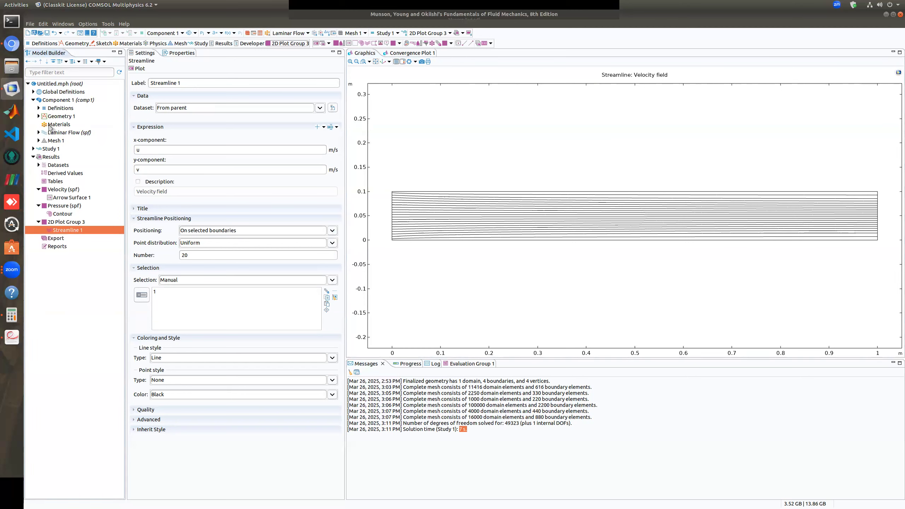
{"action": "left_click", "coordinate": [38, 132]}
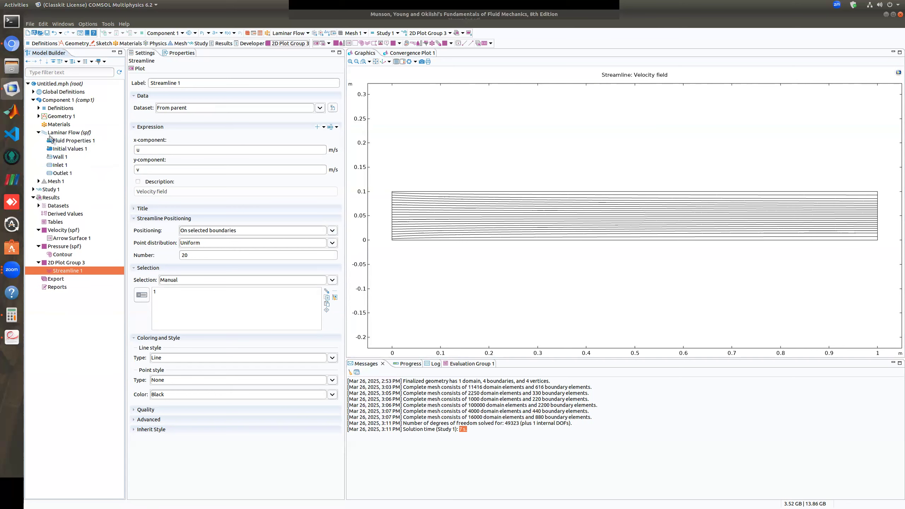
{"action": "left_click", "coordinate": [67, 174]}
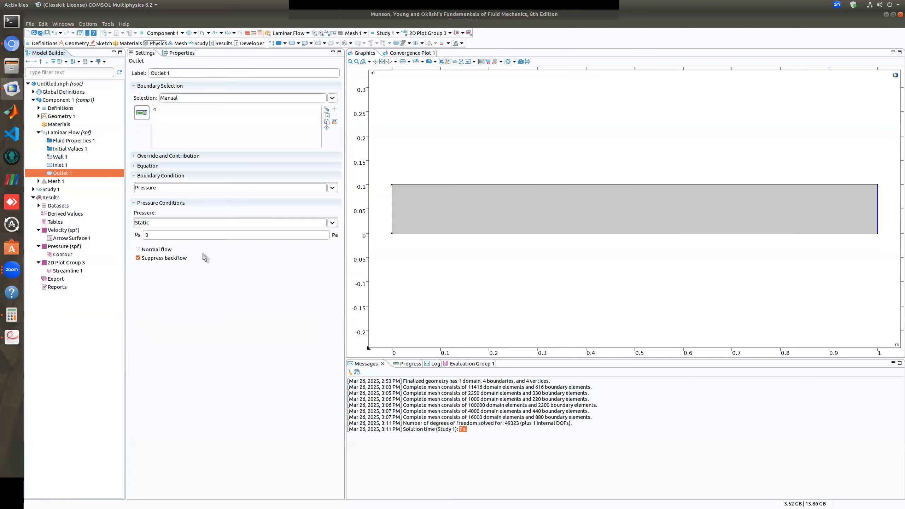
Review the inlet velocity condition of Inlet 1 and the density and viscosity in Fluid Properties 1
{"action": "left_click", "coordinate": [60, 165]}
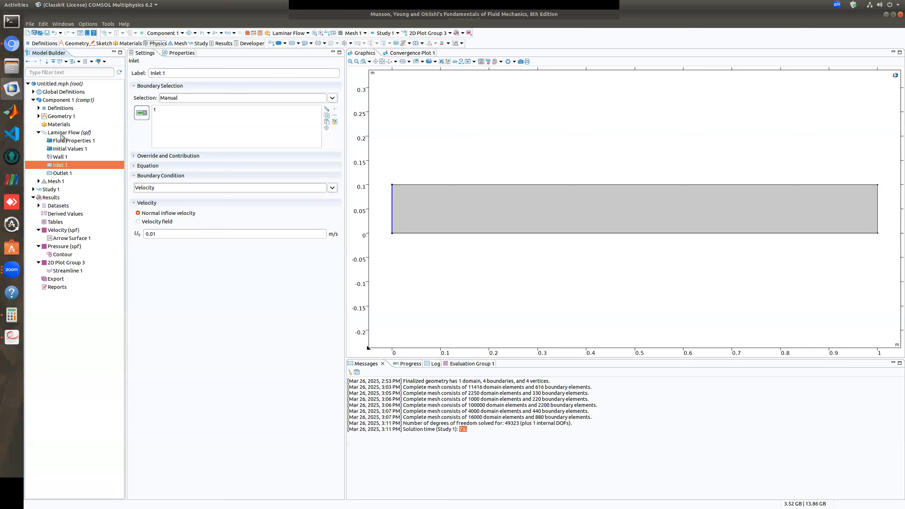
{"action": "left_click", "coordinate": [65, 142]}
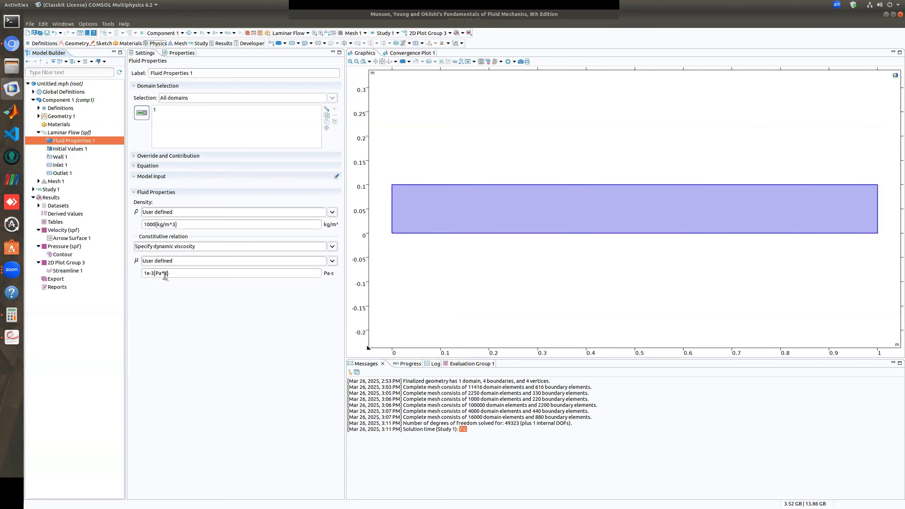
{"action": "mouse_move", "coordinate": [165, 275]}
Add a Cut Line 2D dataset running from point (0, 0.05) to point (1, 0.05) and plot it
{"action": "right_click", "coordinate": [54, 198]}
{"action": "right_click", "coordinate": [51, 208]}
{"action": "right_click", "coordinate": [52, 206]}
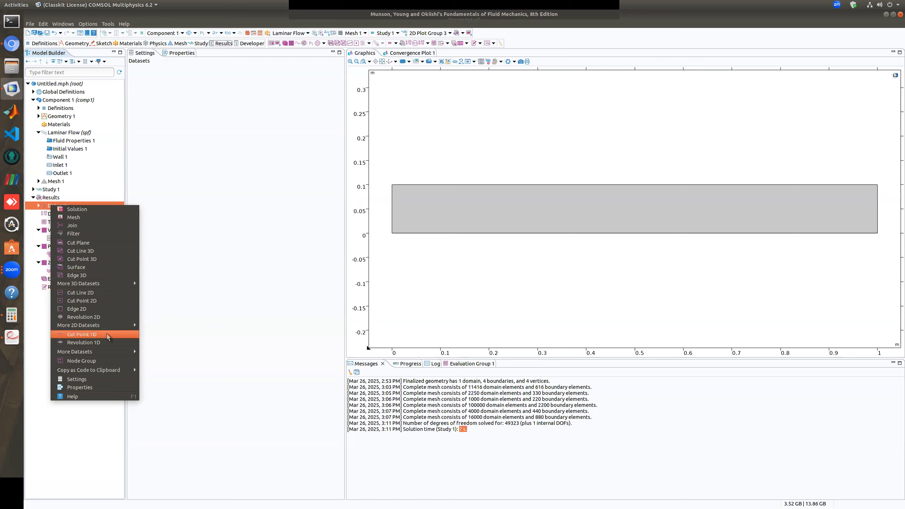
{"action": "key", "text": "Escape"}
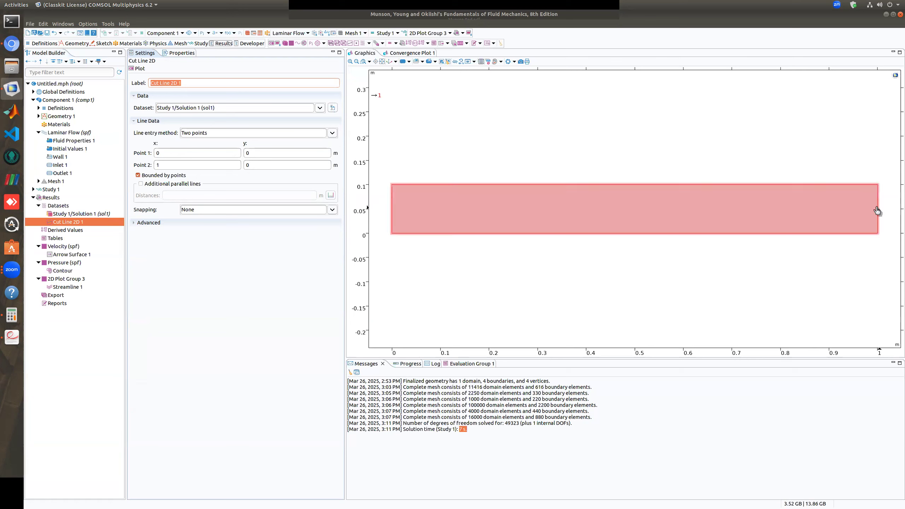
{"action": "left_click", "coordinate": [169, 153]}
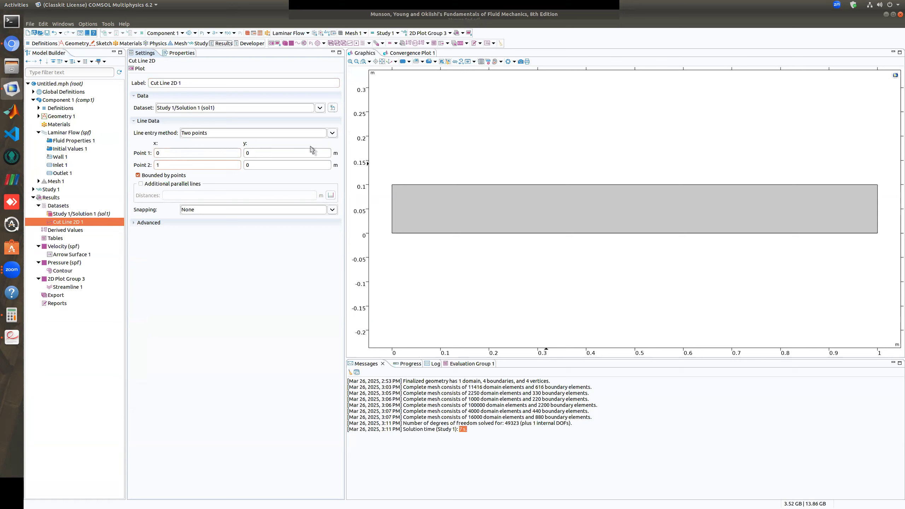
{"action": "left_click", "coordinate": [270, 152]}
{"action": "left_click", "coordinate": [269, 166]}
{"action": "left_click", "coordinate": [140, 69]}
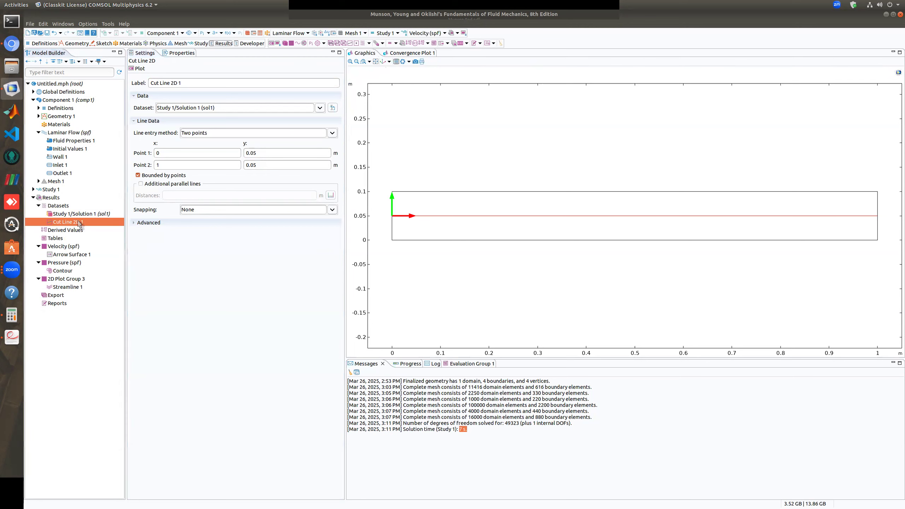
Rename the cut line dataset as centerline
{"action": "right_click", "coordinate": [79, 222]}
{"action": "left_click", "coordinate": [108, 299]}
{"action": "type", "text": "cen"}
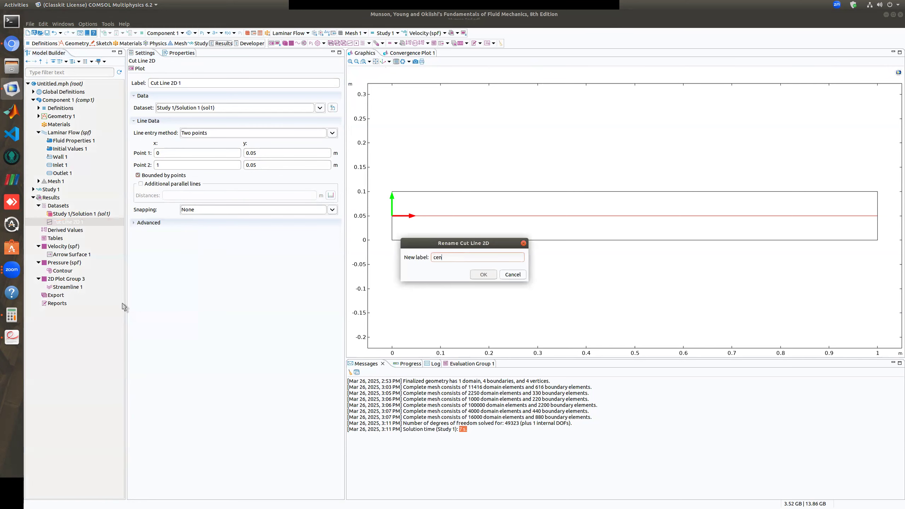
{"action": "type", "text": "terline"}
{"action": "key", "text": "Return"}
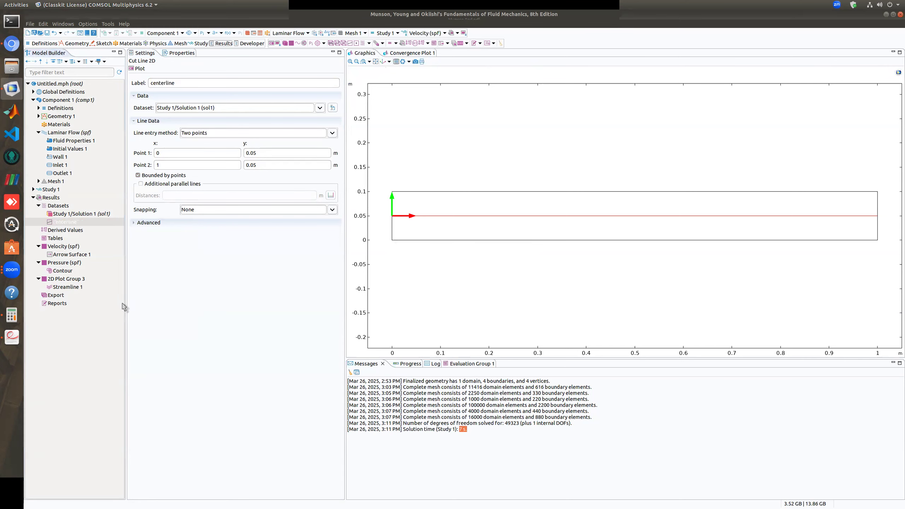
{"action": "left_click", "coordinate": [69, 221]}
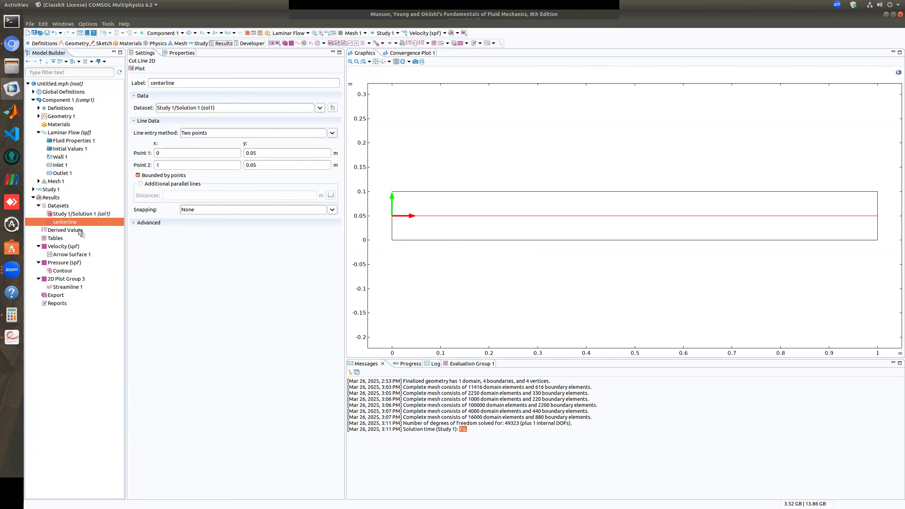
Add a 1D plot group under Results with a Line Graph that uses the centerline dataset
{"action": "right_click", "coordinate": [51, 197]}
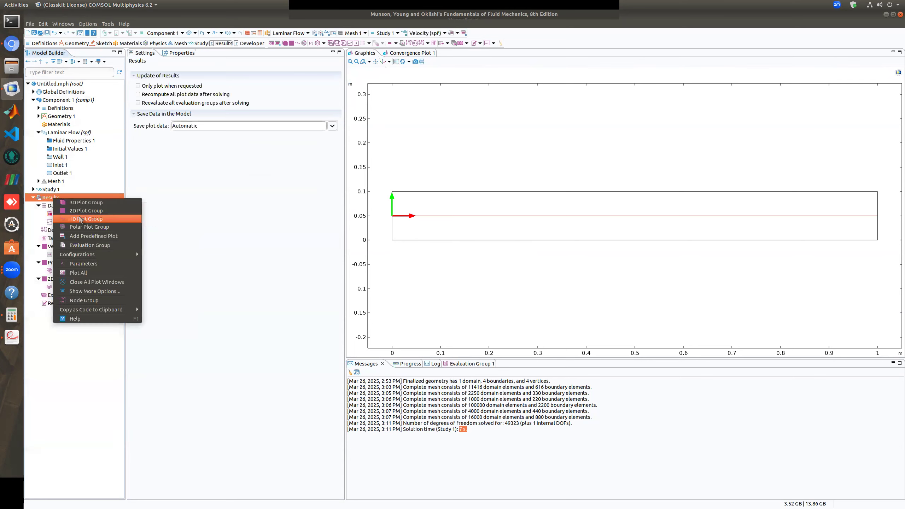
{"action": "key", "text": "Escape"}
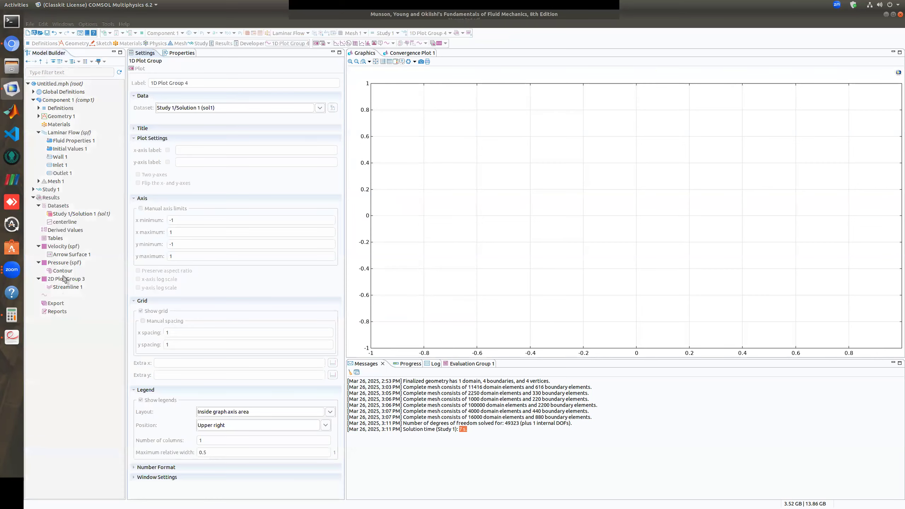
{"action": "right_click", "coordinate": [64, 295]}
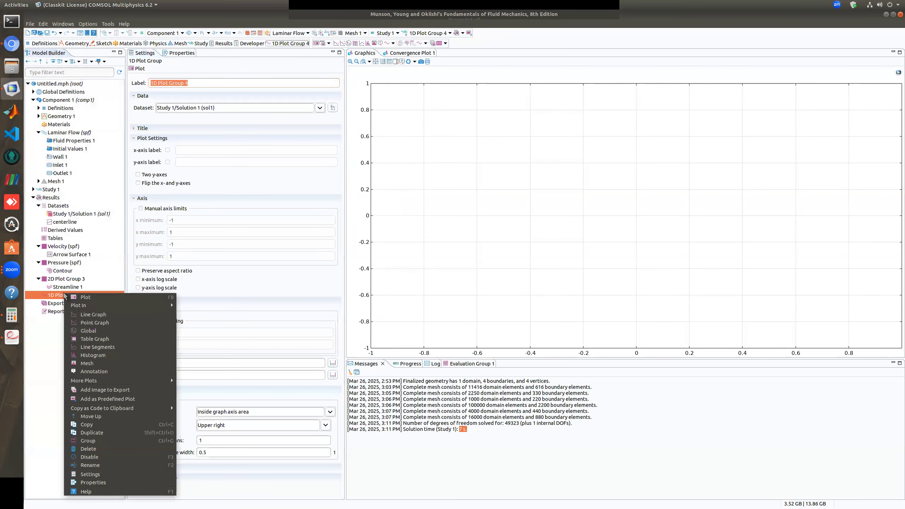
{"action": "left_click", "coordinate": [103, 317]}
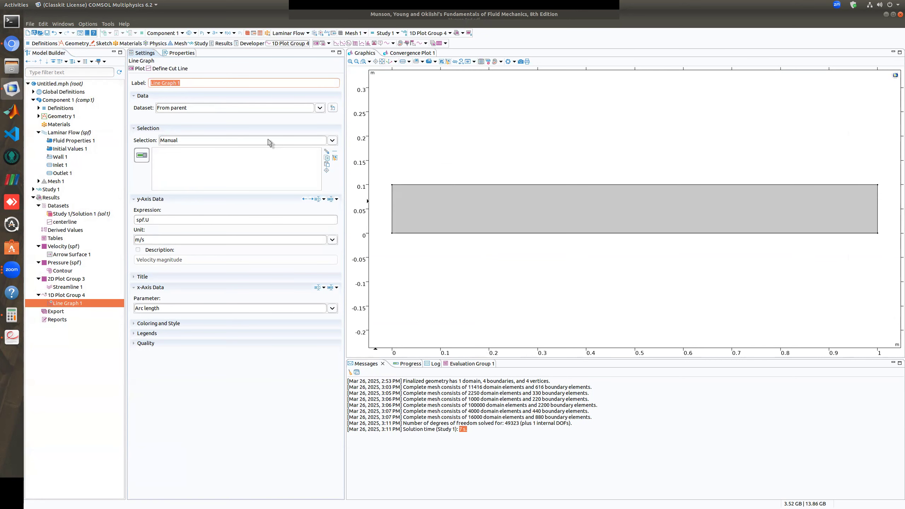
{"action": "left_click", "coordinate": [320, 107]}
{"action": "left_click", "coordinate": [180, 140]}
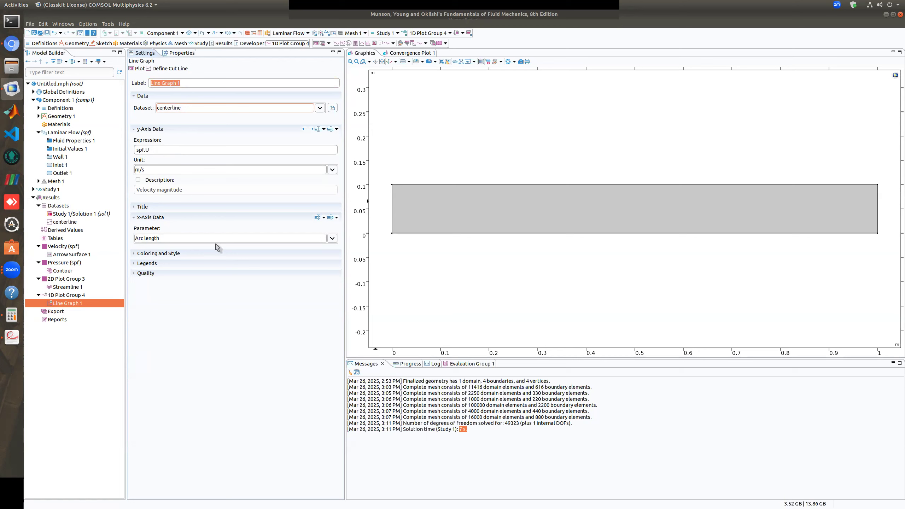
Set the line graph's x-axis data to Expression and enter x as the expression
{"action": "left_click", "coordinate": [332, 239]}
{"action": "left_click", "coordinate": [154, 237]}
{"action": "left_click", "coordinate": [328, 239]}
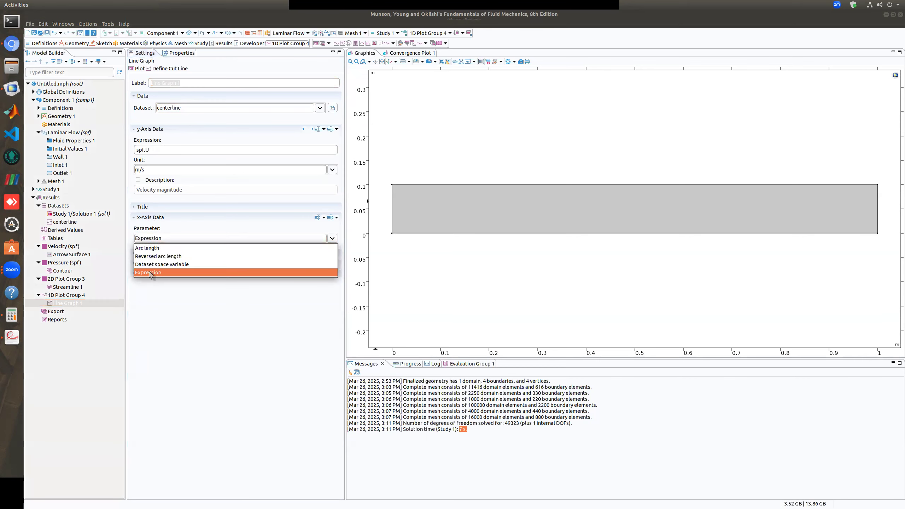
{"action": "left_click", "coordinate": [150, 272]}
{"action": "left_click", "coordinate": [158, 259]}
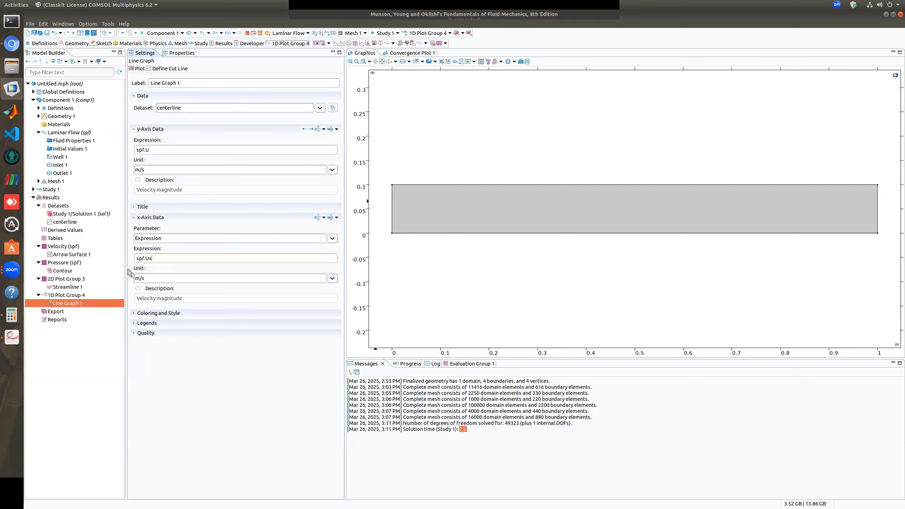
{"action": "left_click_drag", "start_coordinate": [157, 258], "coordinate": [130, 259]}
{"action": "type", "text": "x"}
{"action": "left_click", "coordinate": [153, 278]}
Set the line graph's y-axis expression to p and plot the pressure along the centerline
{"action": "left_click", "coordinate": [165, 150]}
{"action": "type", "text": "p"}
{"action": "left_click", "coordinate": [163, 169]}
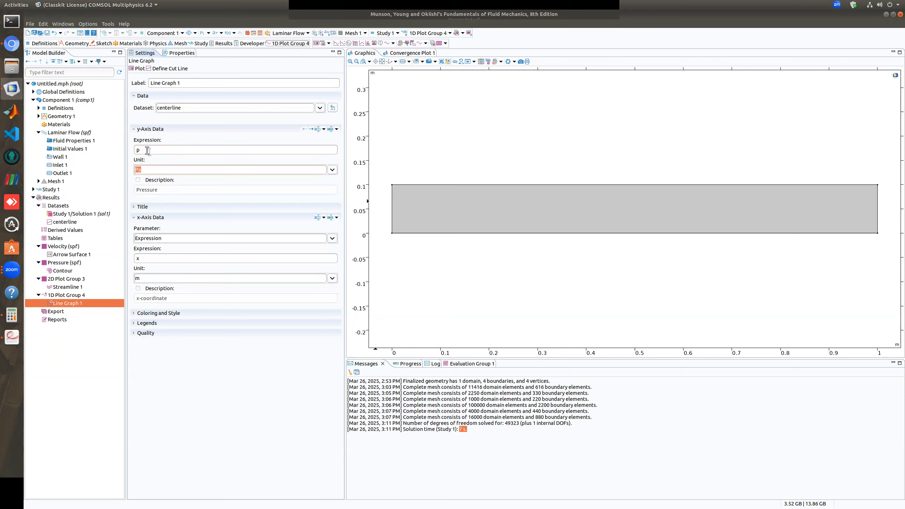
{"action": "left_click", "coordinate": [139, 70]}
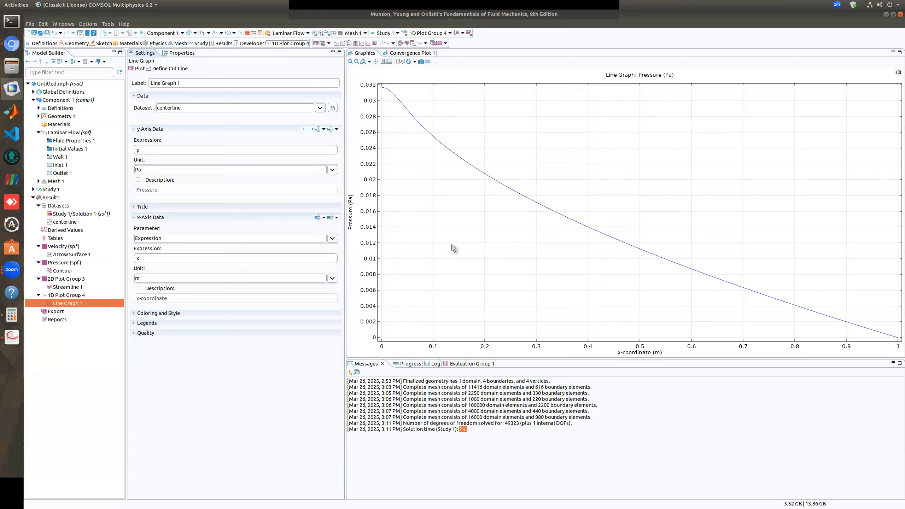
Examine the centerline pressure curve and its point values from the inlet region towards the outlet
{"action": "mouse_move", "coordinate": [388, 92]}
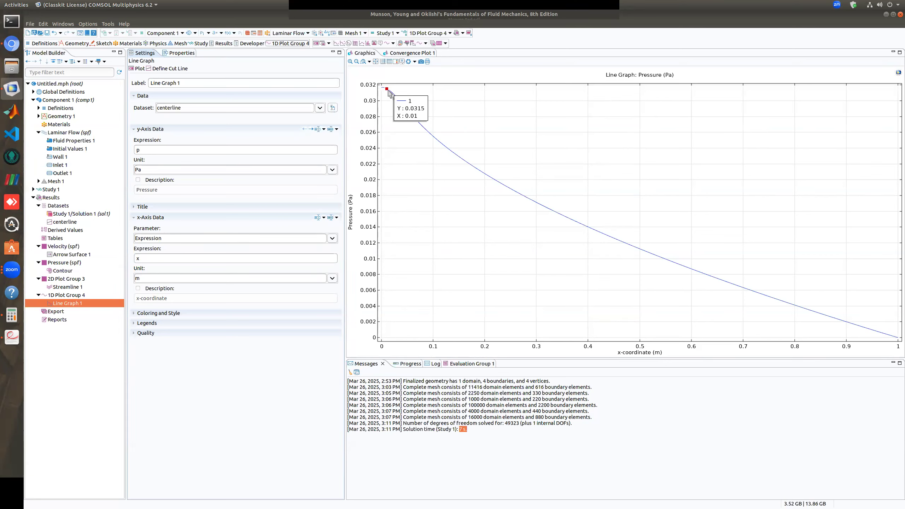
{"action": "mouse_move", "coordinate": [496, 184]}
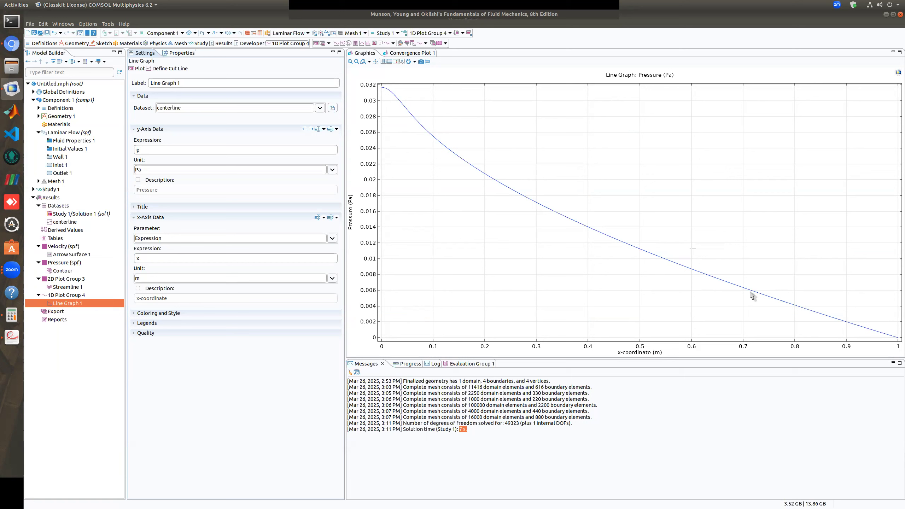
{"action": "mouse_move", "coordinate": [671, 266]}
{"action": "mouse_move", "coordinate": [555, 213]}
{"action": "mouse_move", "coordinate": [418, 125]}
Switch to the fluid mechanics textbook in Document Viewer and find Figure 8.6 on pressure distribution along a horizontal pipe in chapter 8
{"action": "left_click", "coordinate": [11, 337]}
{"action": "scroll", "coordinate": [87, 256], "scroll_direction": "down", "scroll_amount": 3}
{"action": "scroll", "coordinate": [87, 256], "scroll_direction": "down", "scroll_amount": 3}
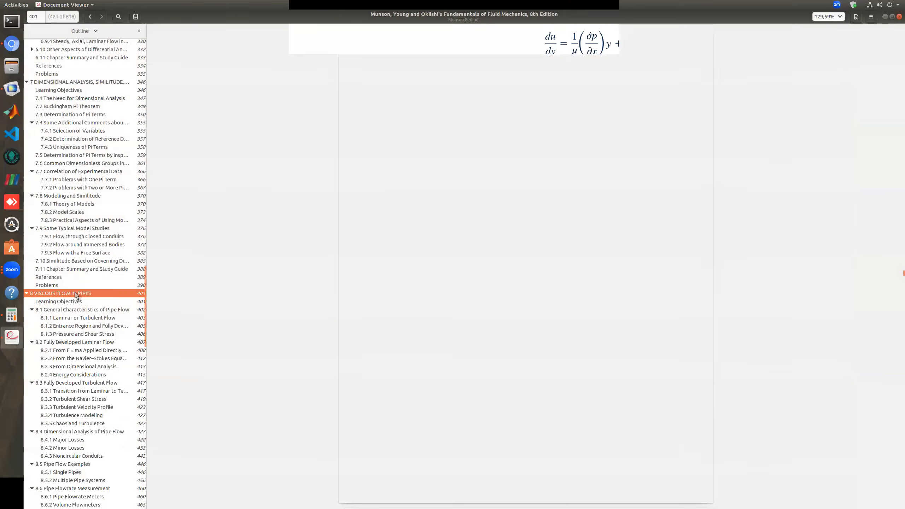
{"action": "left_click", "coordinate": [81, 294]}
{"action": "scroll", "coordinate": [463, 303], "scroll_direction": "down", "scroll_amount": 15}
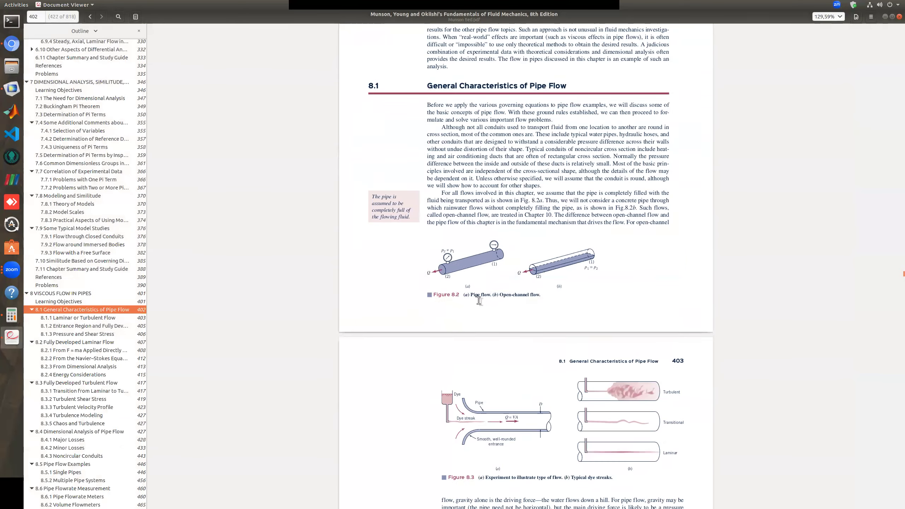
{"action": "scroll", "coordinate": [479, 300], "scroll_direction": "down", "scroll_amount": 20}
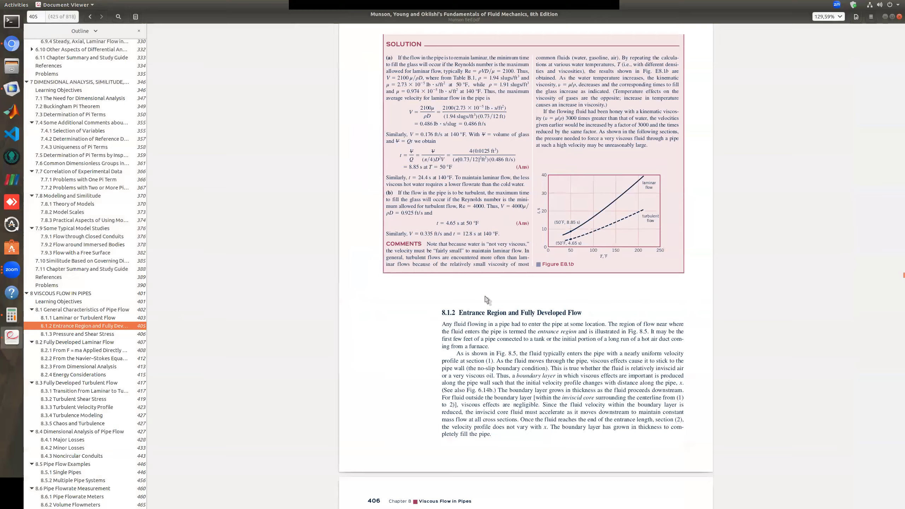
{"action": "scroll", "coordinate": [486, 296], "scroll_direction": "down", "scroll_amount": 15}
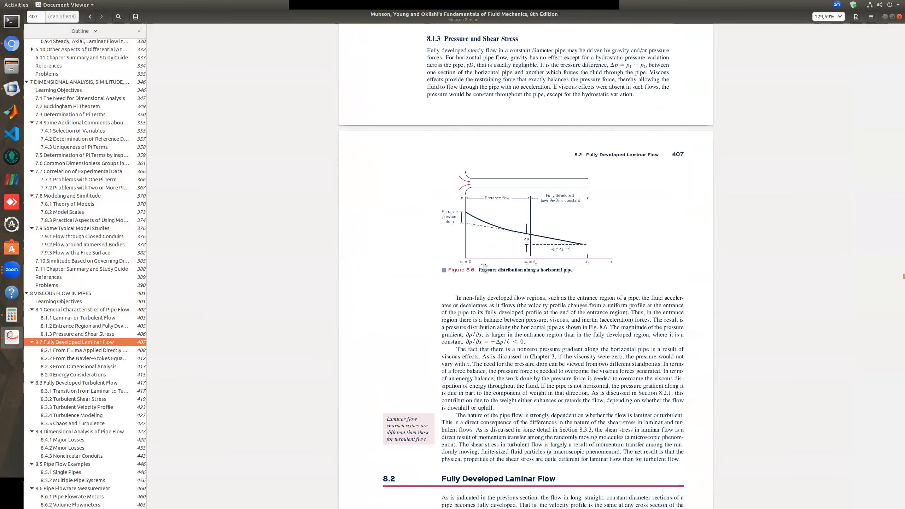
{"action": "scroll", "coordinate": [491, 241], "scroll_direction": "up", "scroll_amount": 4, "text": "ctrl"}
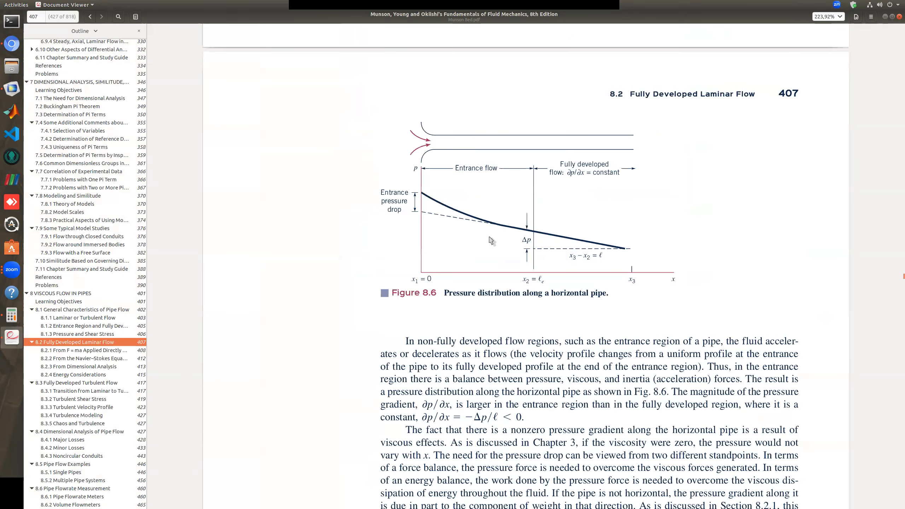
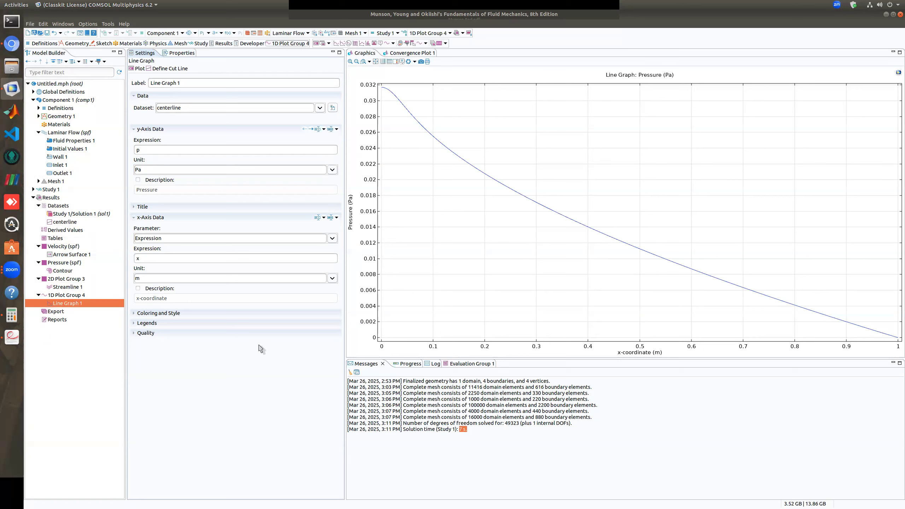
Set the line graph's y-axis expression to u and plot the x-velocity along the centerline
{"action": "double_click", "coordinate": [141, 150]}
{"action": "type", "text": "u"}
{"action": "left_click", "coordinate": [139, 69]}
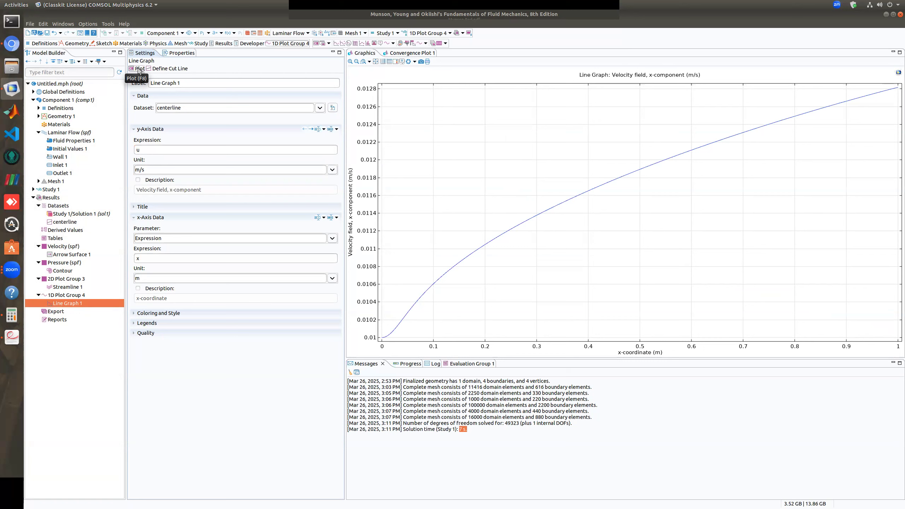
{"action": "mouse_move", "coordinate": [382, 338]}
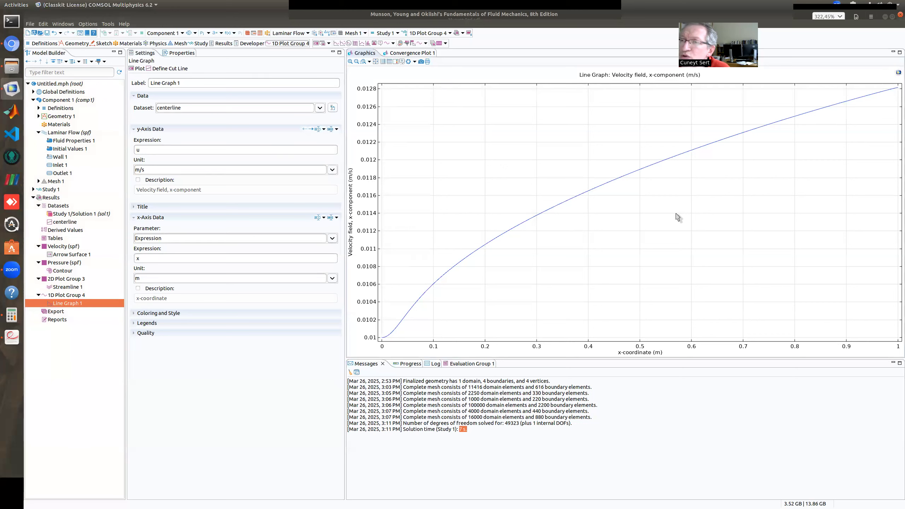
{"action": "mouse_move", "coordinate": [872, 98]}
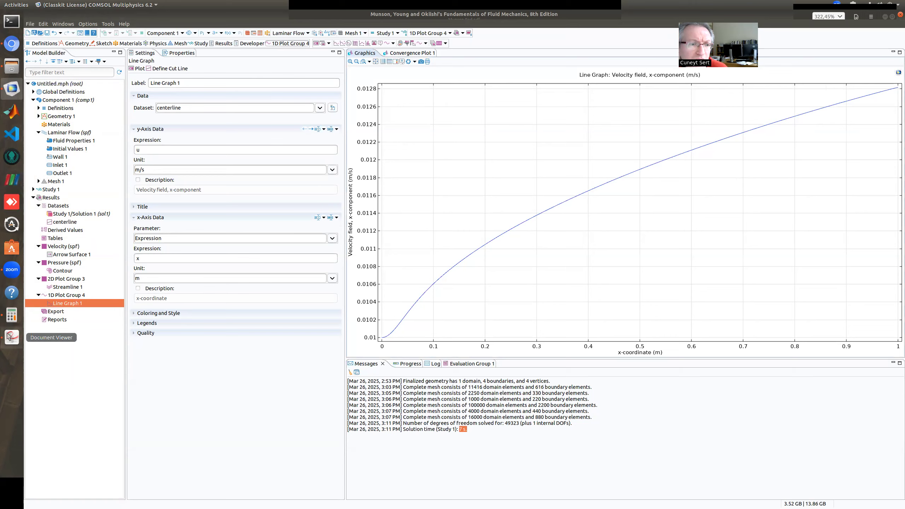
Switch to the textbook in Document Viewer and find Equation 6.138 relating maximum to mean velocity between parallel plates, in section 6.9.1
{"action": "left_click", "coordinate": [15, 340]}
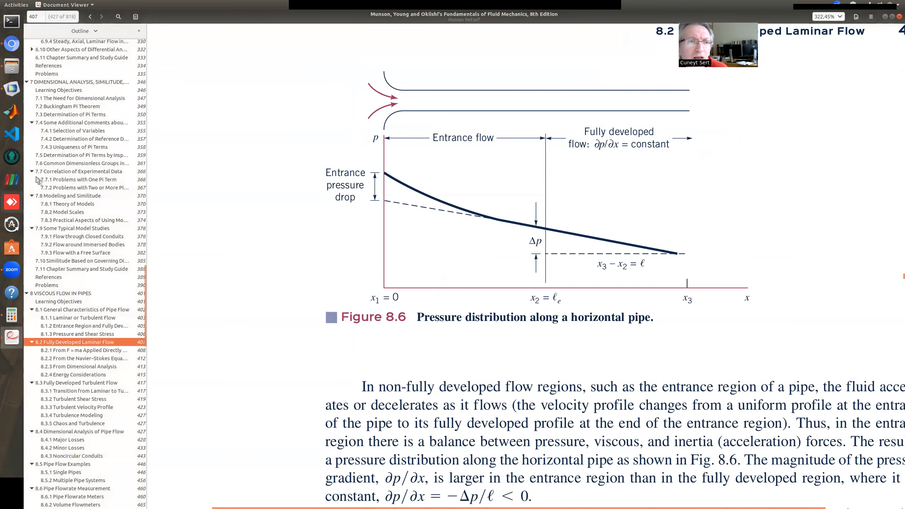
{"action": "scroll", "coordinate": [80, 174], "scroll_direction": "up", "scroll_amount": 5}
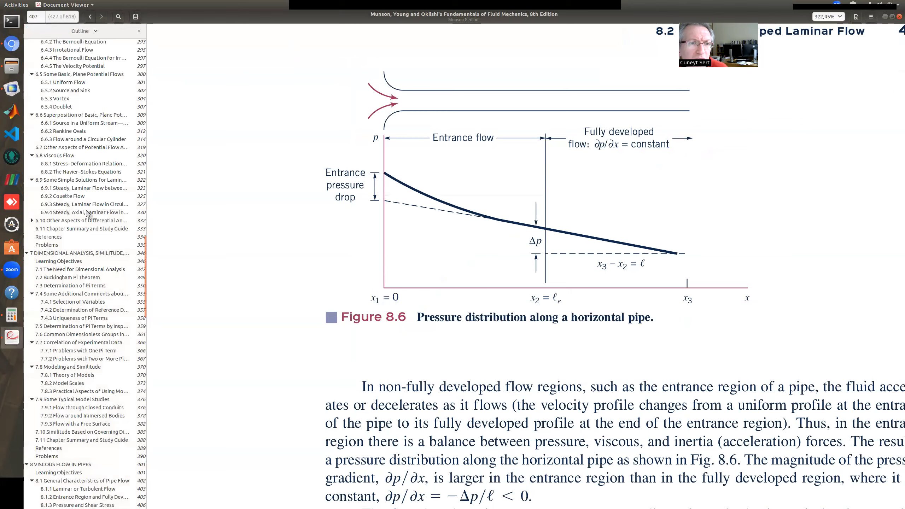
{"action": "left_click", "coordinate": [86, 187]}
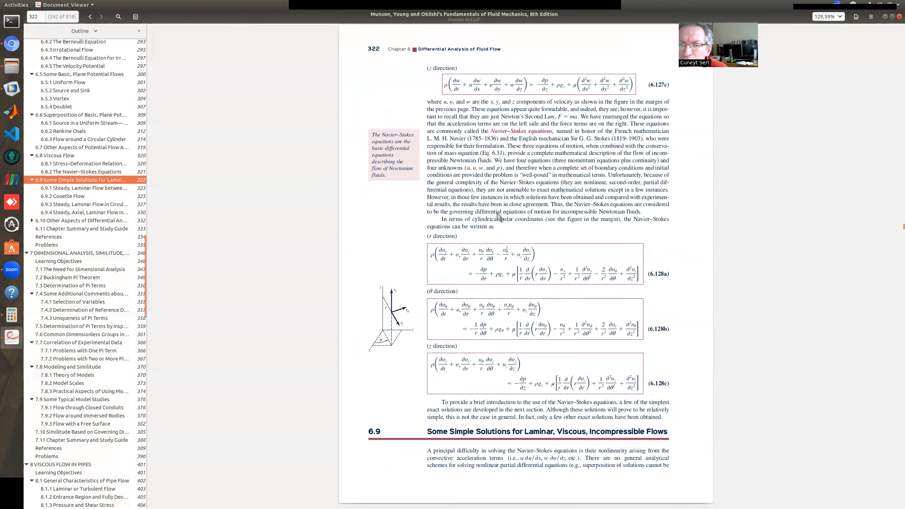
{"action": "scroll", "coordinate": [499, 217], "scroll_direction": "down", "scroll_amount": 15}
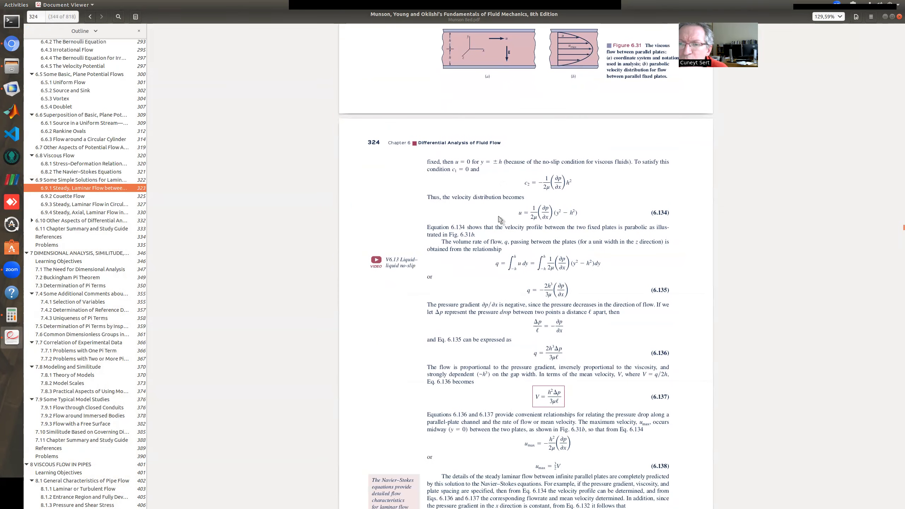
{"action": "scroll", "coordinate": [560, 309], "scroll_direction": "down", "scroll_amount": 2}
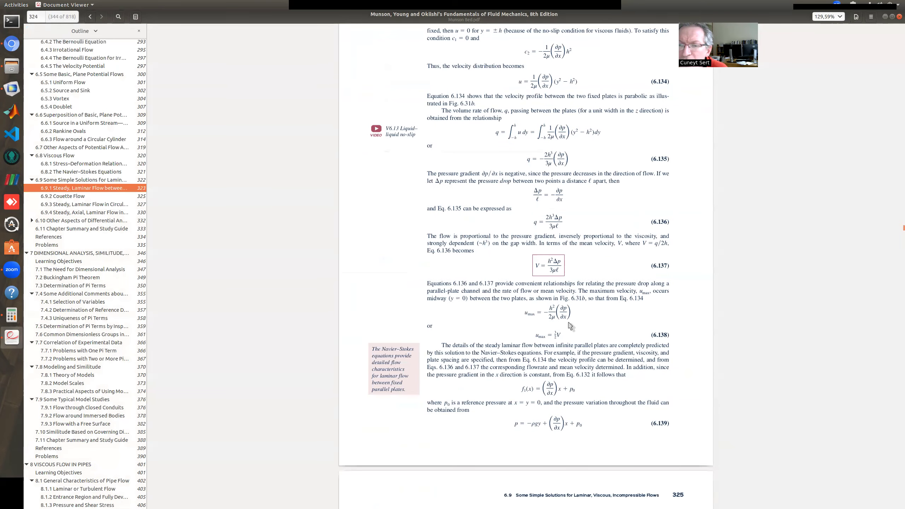
{"action": "scroll", "coordinate": [566, 343], "scroll_direction": "up", "scroll_amount": 4, "text": "ctrl"}
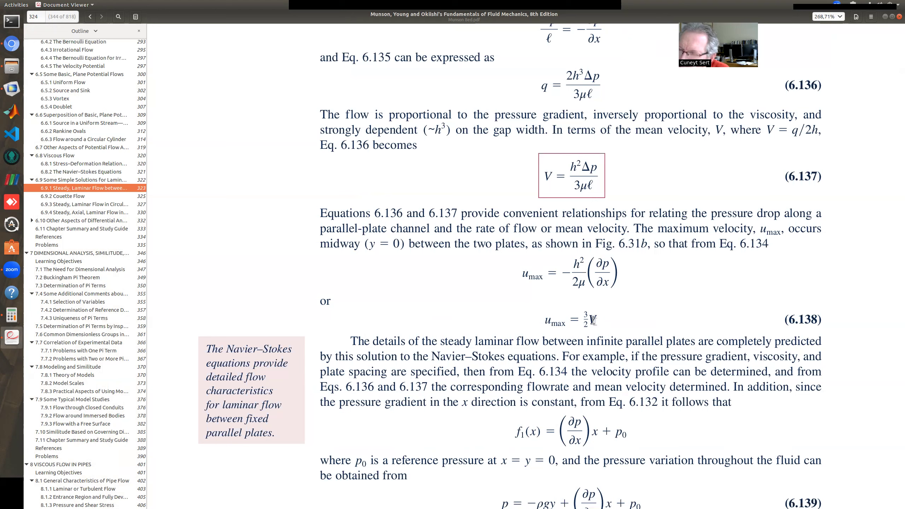
{"action": "double_click", "coordinate": [590, 319]}
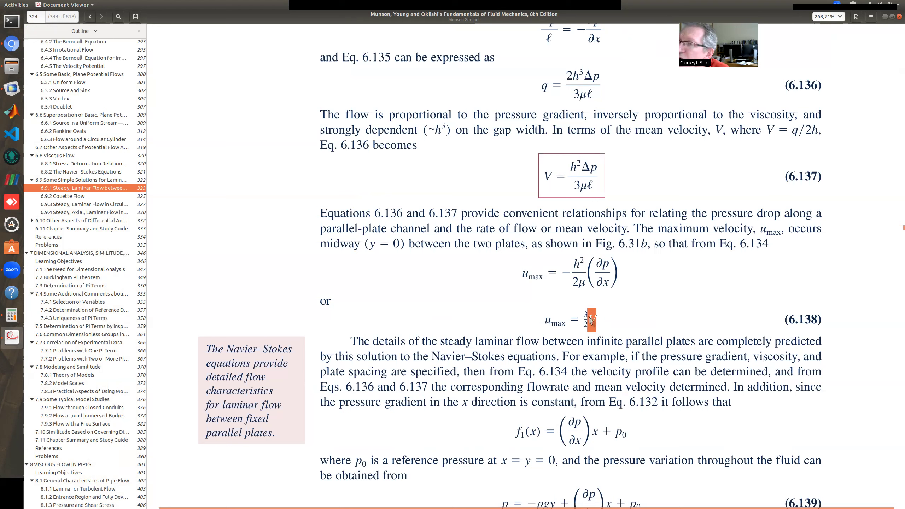
{"action": "double_click", "coordinate": [587, 323]}
{"action": "left_click_drag", "start_coordinate": [587, 325], "coordinate": [595, 323]}
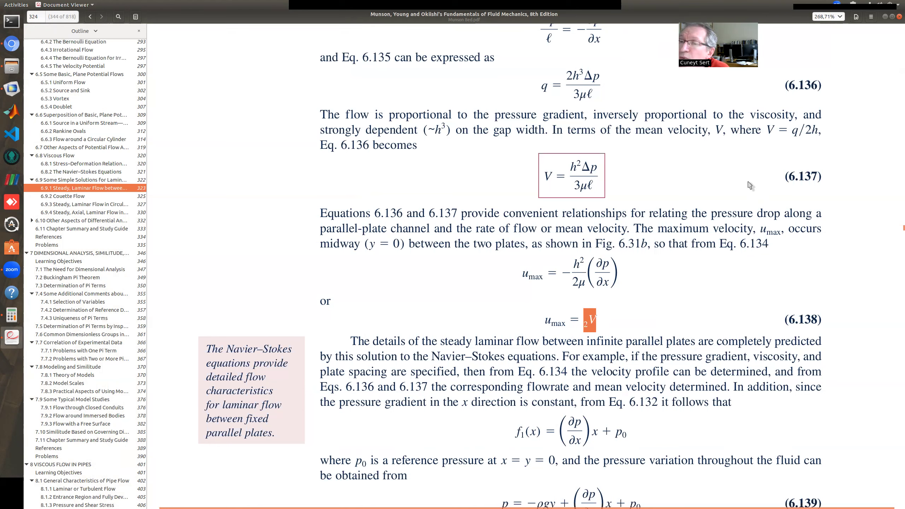
{"action": "left_click", "coordinate": [610, 327]}
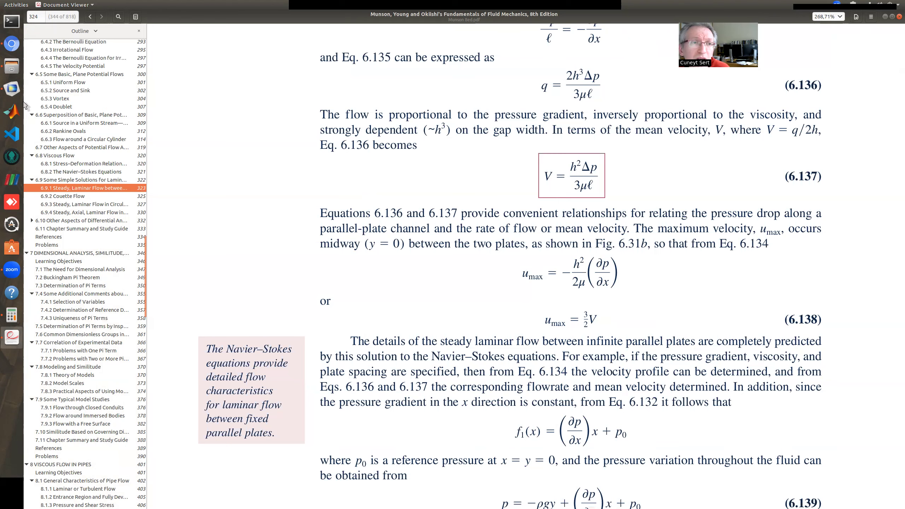
Switch back to COMSOL Multiphysics, set the width of Rectangle 1 to 2 m and rebuild the channel geometry
{"action": "left_click", "coordinate": [11, 88]}
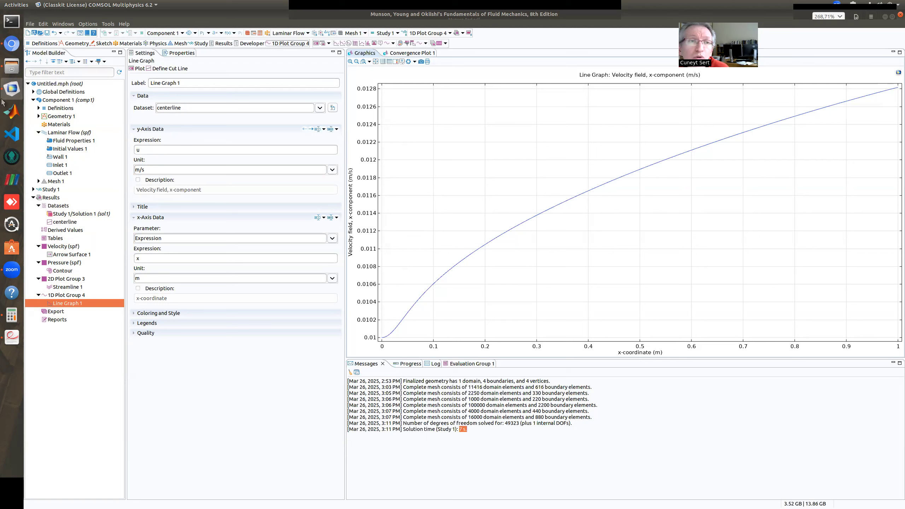
{"action": "left_click", "coordinate": [65, 117]}
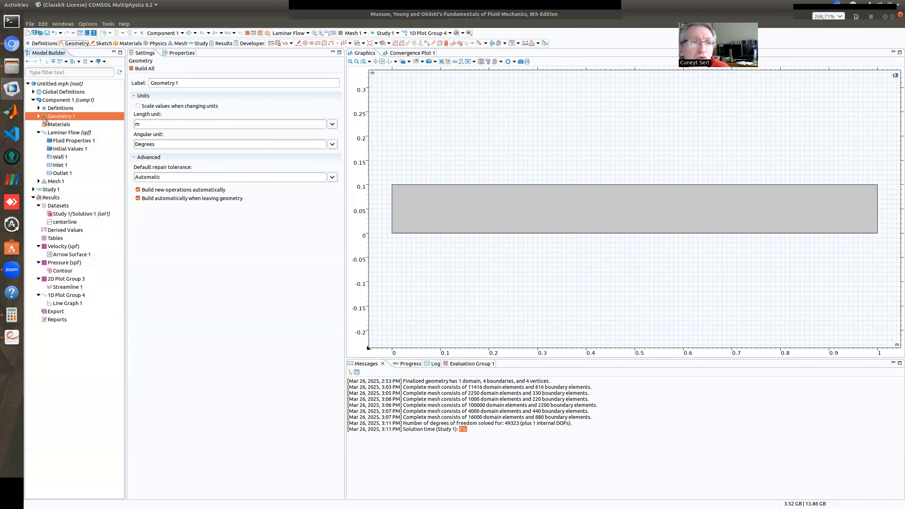
{"action": "left_click", "coordinate": [39, 116]}
{"action": "left_click", "coordinate": [61, 125]}
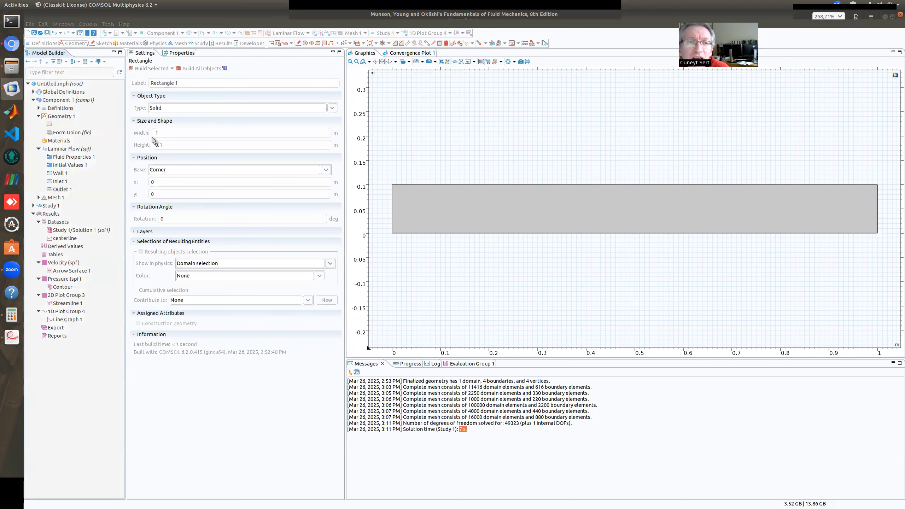
{"action": "left_click_drag", "start_coordinate": [164, 133], "coordinate": [143, 134]}
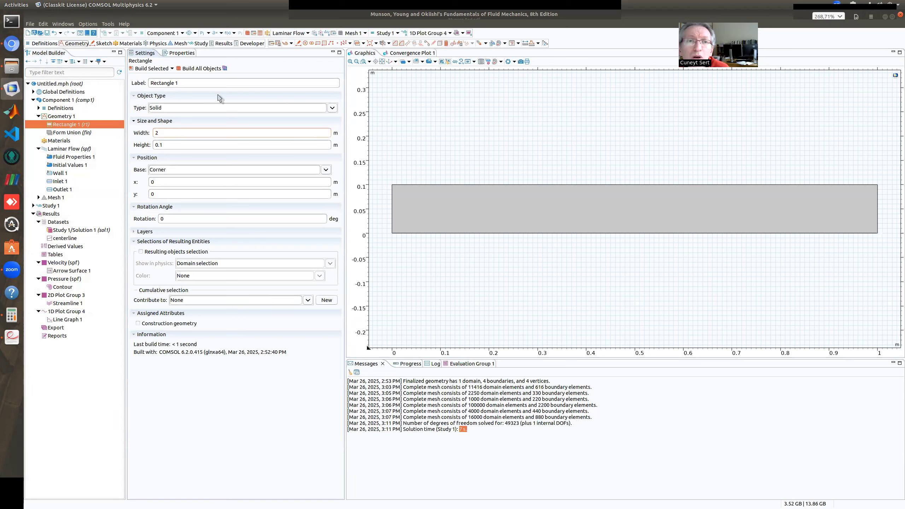
{"action": "left_click", "coordinate": [157, 69]}
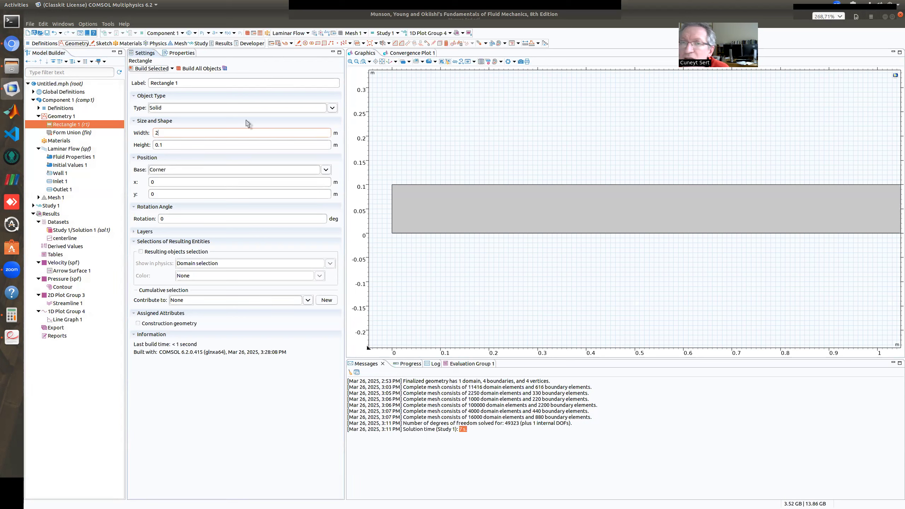
{"action": "left_click", "coordinate": [382, 61]}
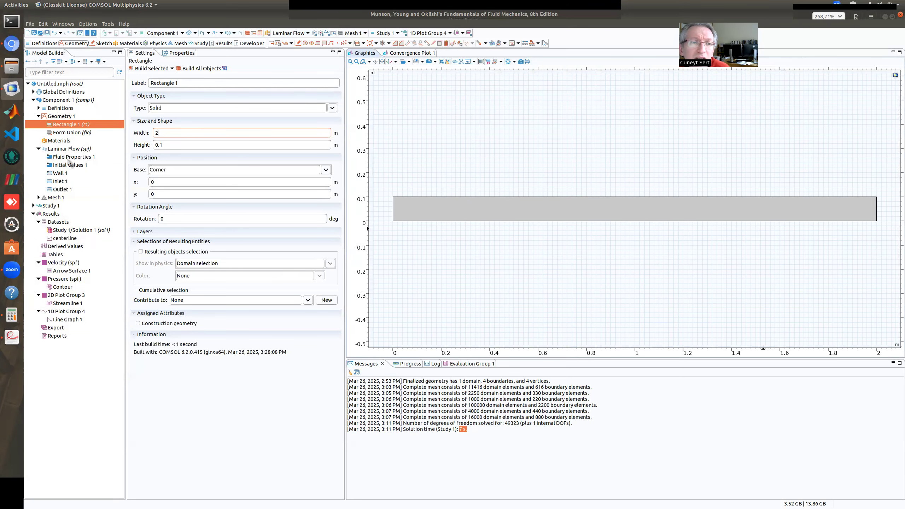
Rebuild Mesh 1 for the 2 m long channel and inspect its elements up close
{"action": "left_click", "coordinate": [59, 198]}
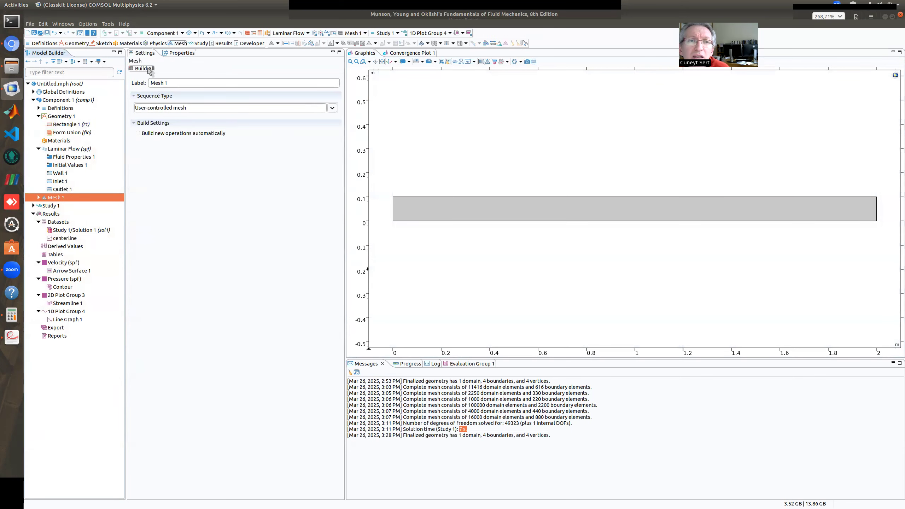
{"action": "left_click", "coordinate": [149, 69]}
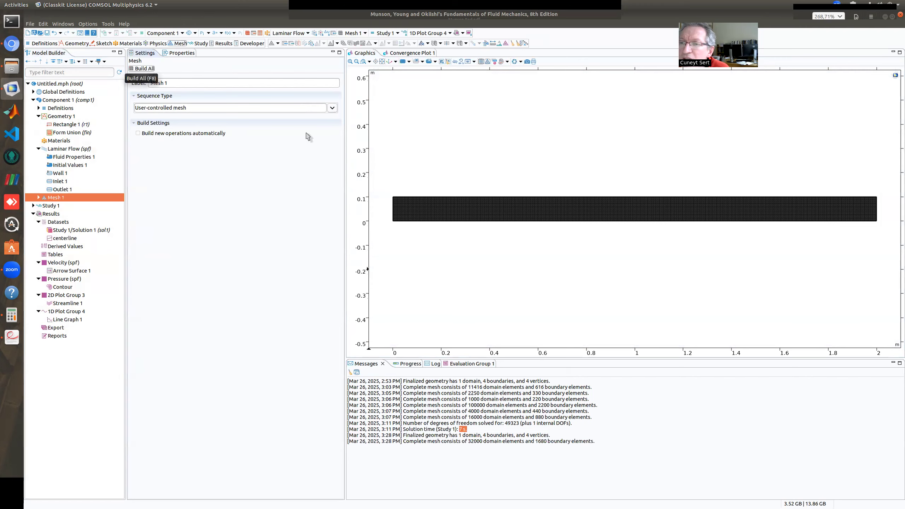
{"action": "scroll", "coordinate": [676, 205], "scroll_direction": "up", "scroll_amount": 6}
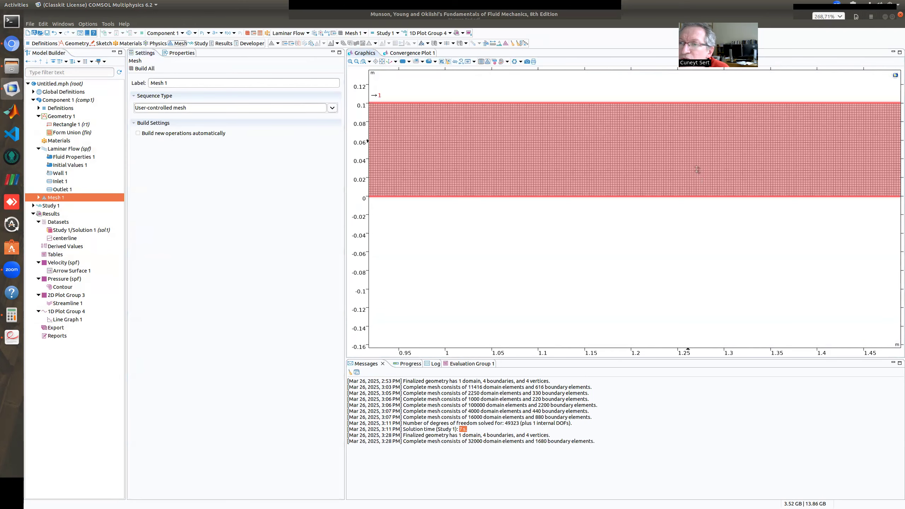
{"action": "scroll", "coordinate": [677, 205], "scroll_direction": "up", "scroll_amount": 1}
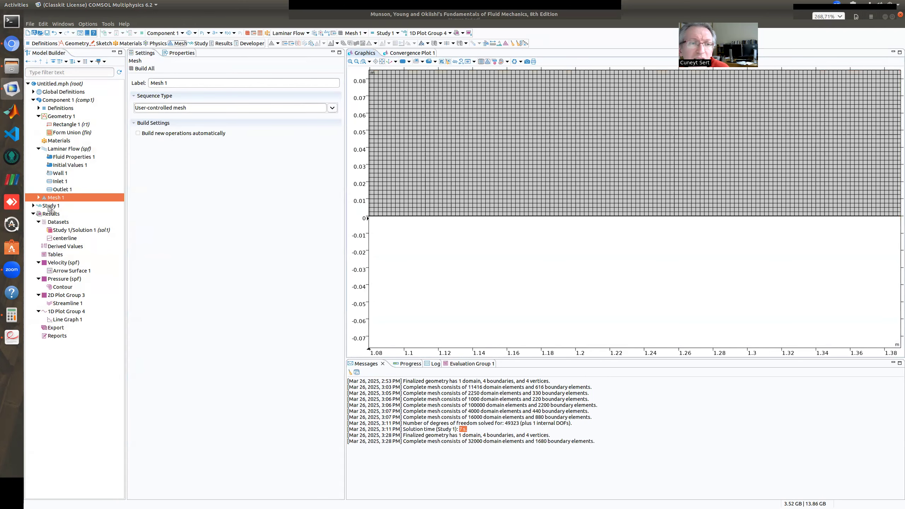
Compute Study 1 on the 2 m channel and view the velocity arrows along its full length
{"action": "left_click", "coordinate": [49, 207]}
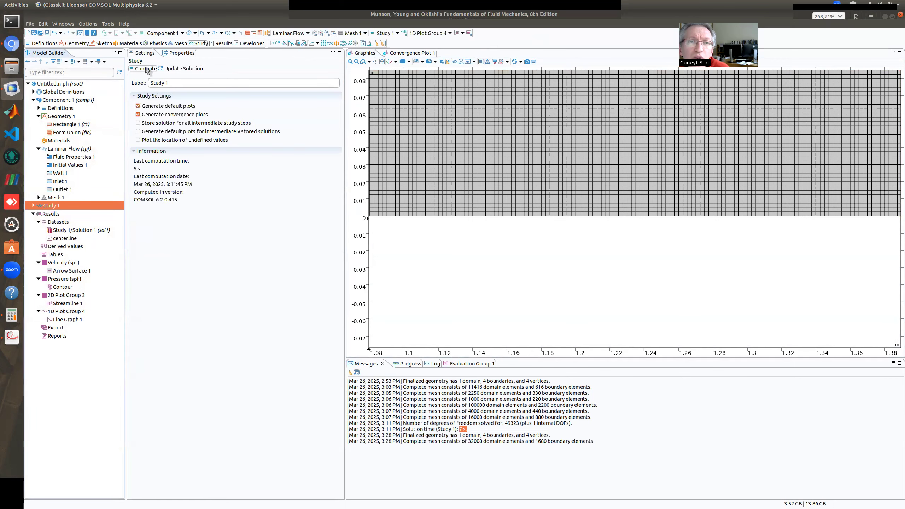
{"action": "left_click", "coordinate": [146, 68]}
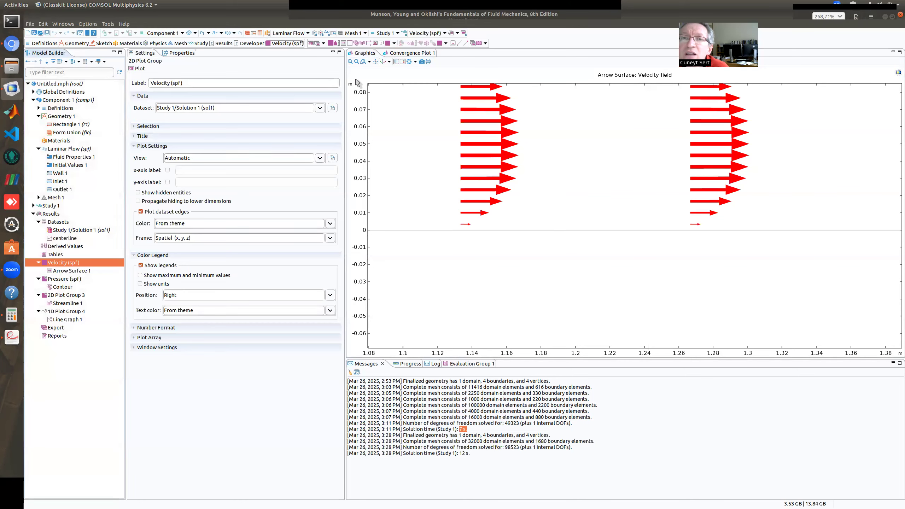
{"action": "left_click", "coordinate": [375, 62]}
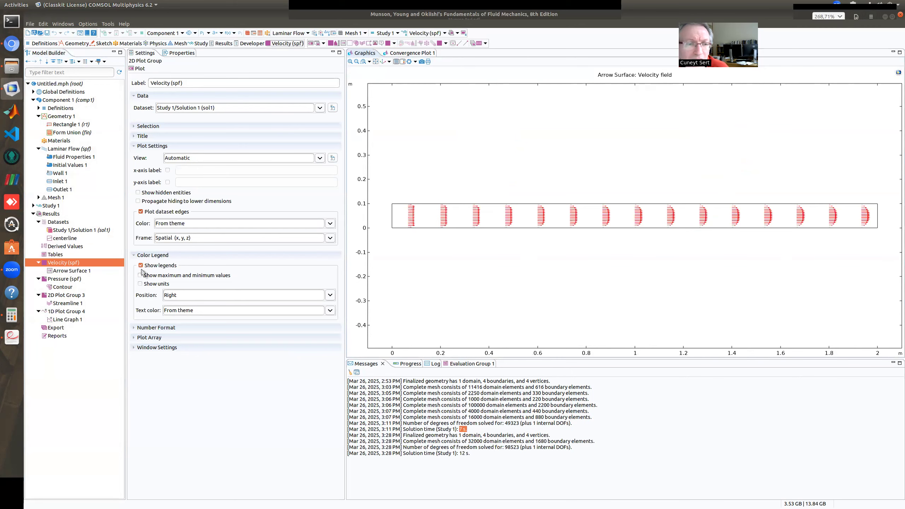
Set the x-coordinate of Point 2 in the centerline cut line to 2 m and plot the line
{"action": "left_click", "coordinate": [69, 320]}
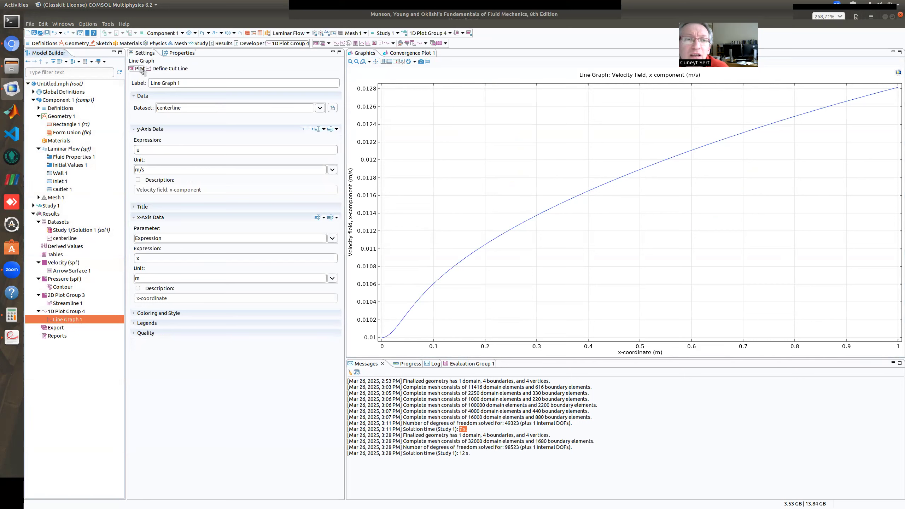
{"action": "left_click", "coordinate": [66, 239]}
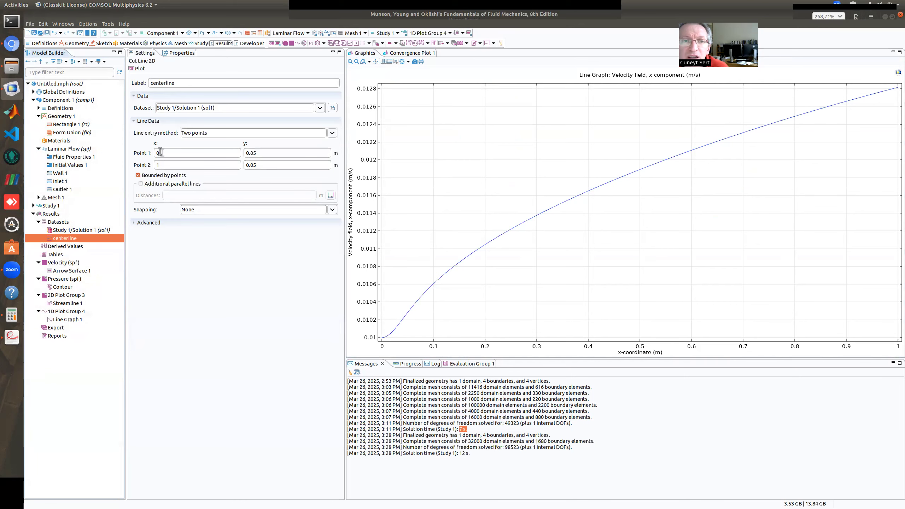
{"action": "double_click", "coordinate": [160, 165]}
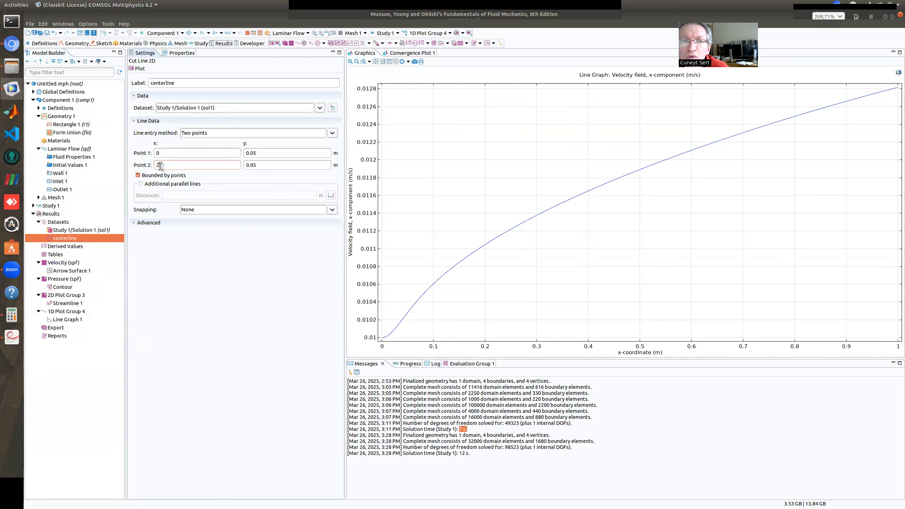
{"action": "left_click", "coordinate": [141, 69]}
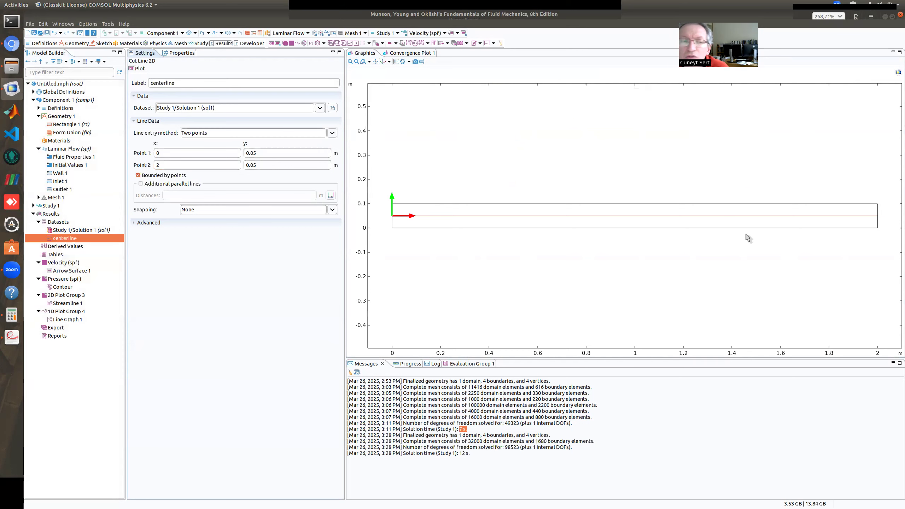
Replot Line Graph 1 to compare the centerline velocity over the 2 m channel with the fully developed value
{"action": "left_click", "coordinate": [64, 321]}
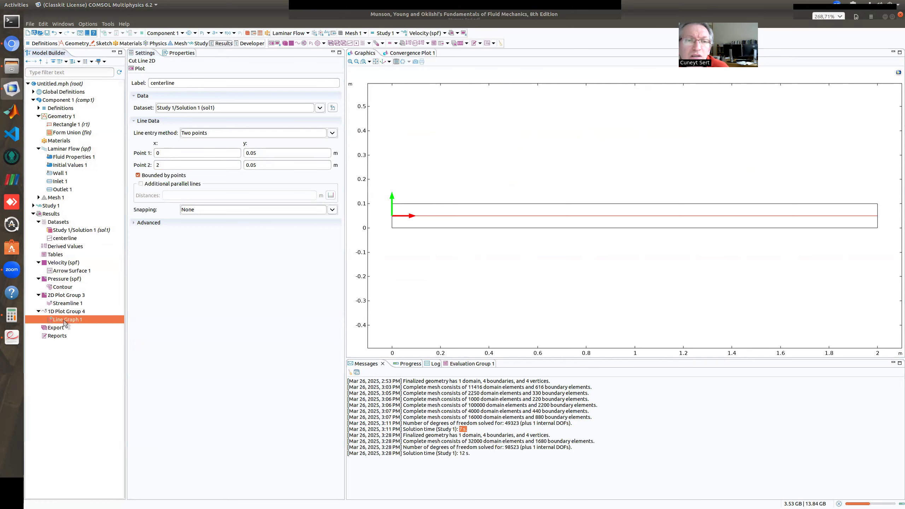
{"action": "left_click", "coordinate": [141, 70]}
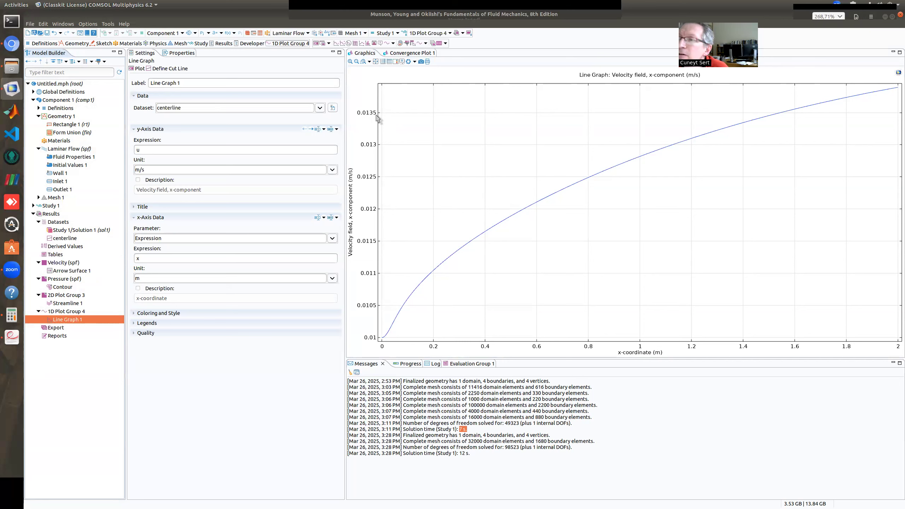
{"action": "mouse_move", "coordinate": [891, 92]}
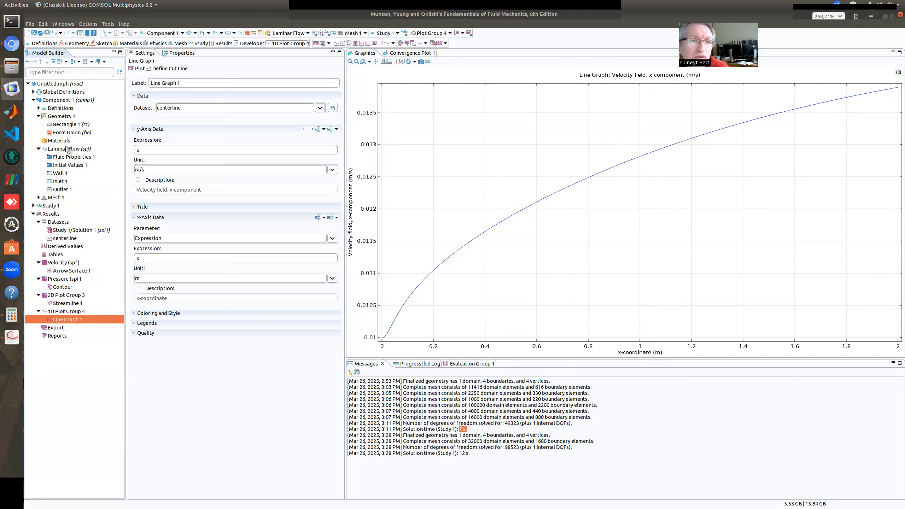
Set the width of Rectangle 1 to 5 m and build the lengthened channel
{"action": "left_click", "coordinate": [69, 125]}
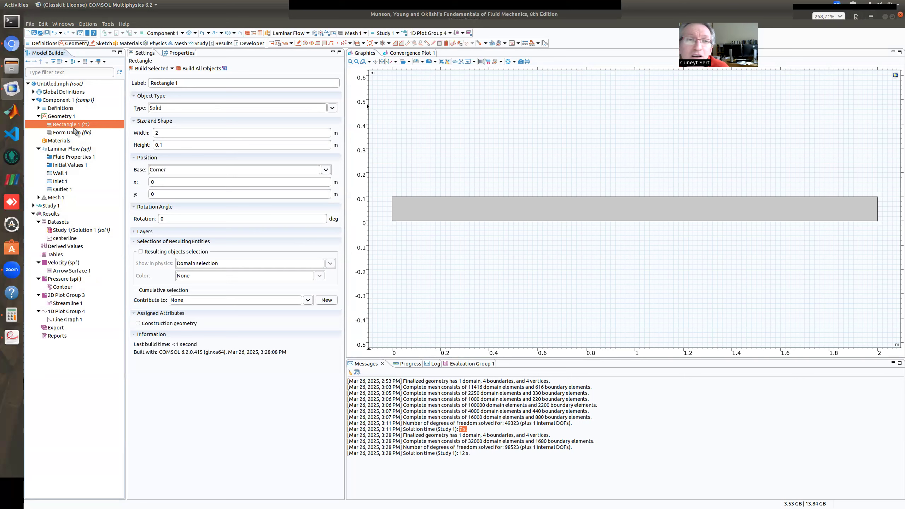
{"action": "double_click", "coordinate": [156, 133]}
{"action": "type", "text": "5"}
{"action": "left_click", "coordinate": [147, 69]}
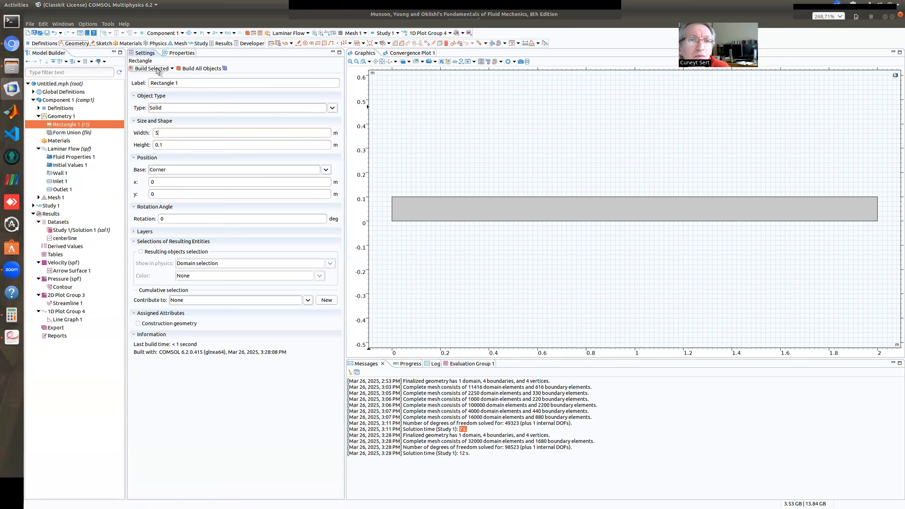
{"action": "left_click", "coordinate": [382, 61]}
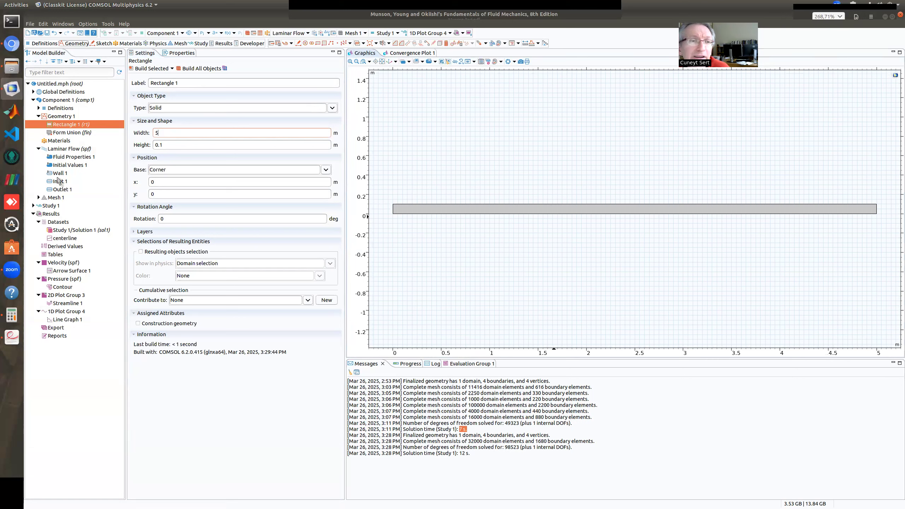
Rebuild Mesh 1 on the 5 m channel and compute Study 1
{"action": "left_click", "coordinate": [56, 198]}
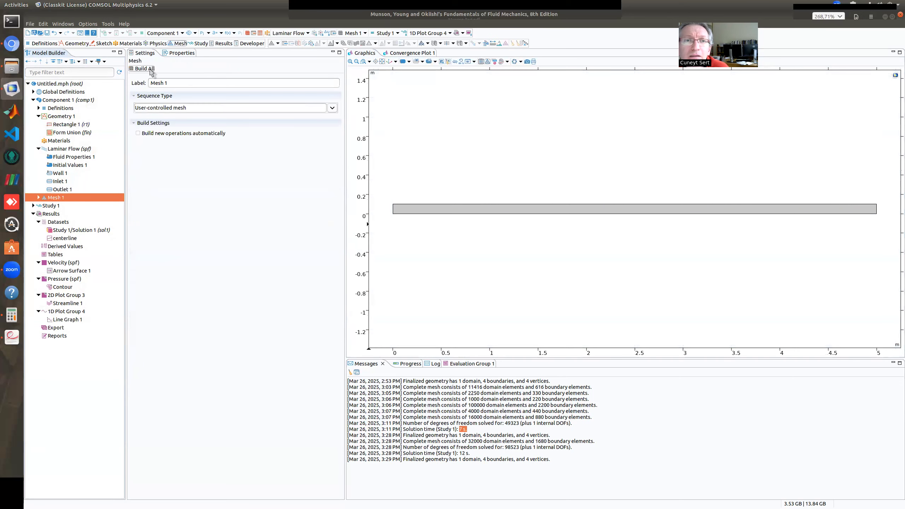
{"action": "left_click", "coordinate": [144, 69]}
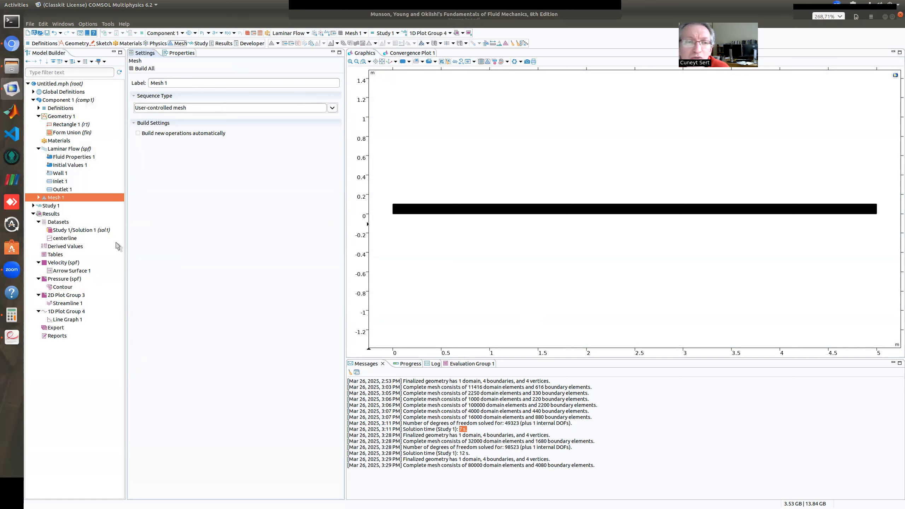
{"action": "left_click", "coordinate": [53, 206]}
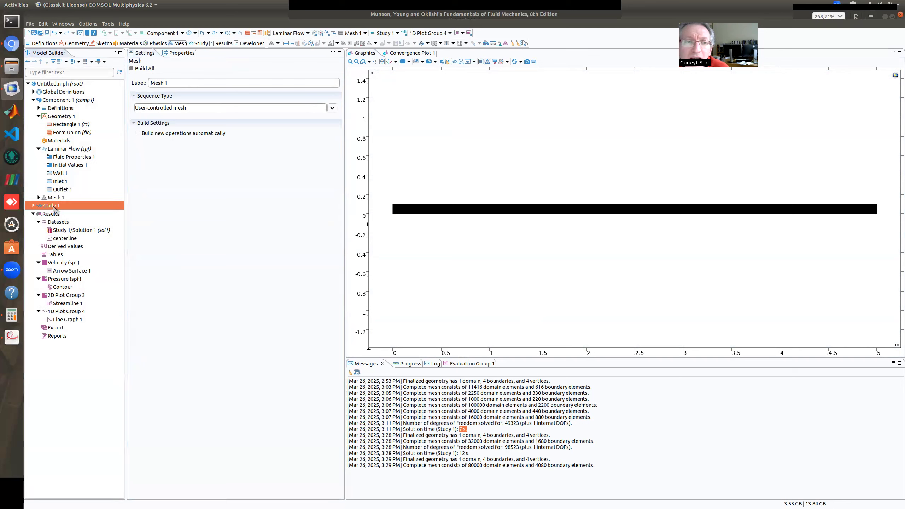
{"action": "left_click", "coordinate": [146, 69]}
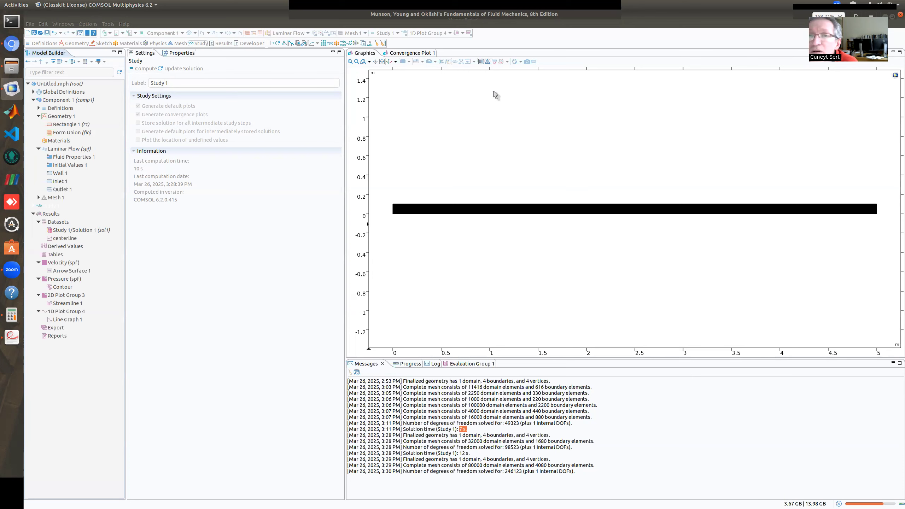
{"action": "left_click", "coordinate": [419, 53]}
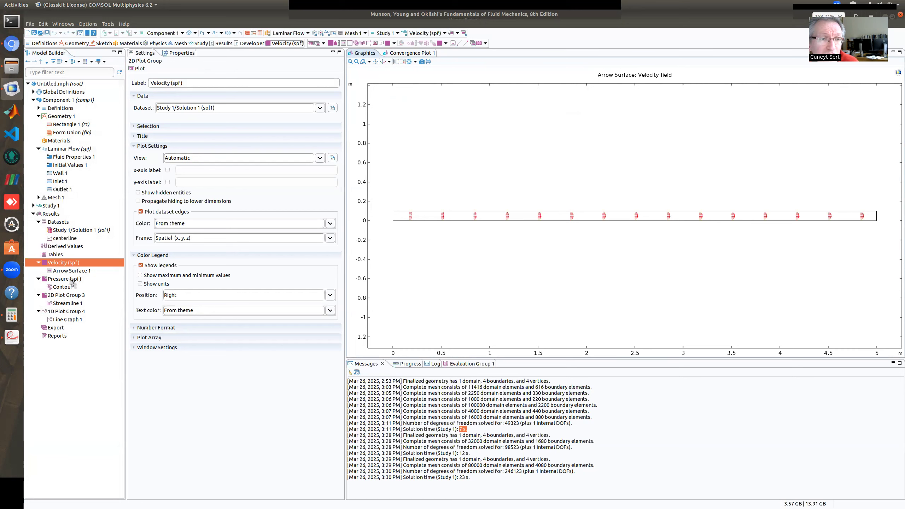
Set the x-coordinate of Point 2 in the centerline cut line to 5 m and replot the centerline velocity in Line Graph 1
{"action": "left_click", "coordinate": [65, 238]}
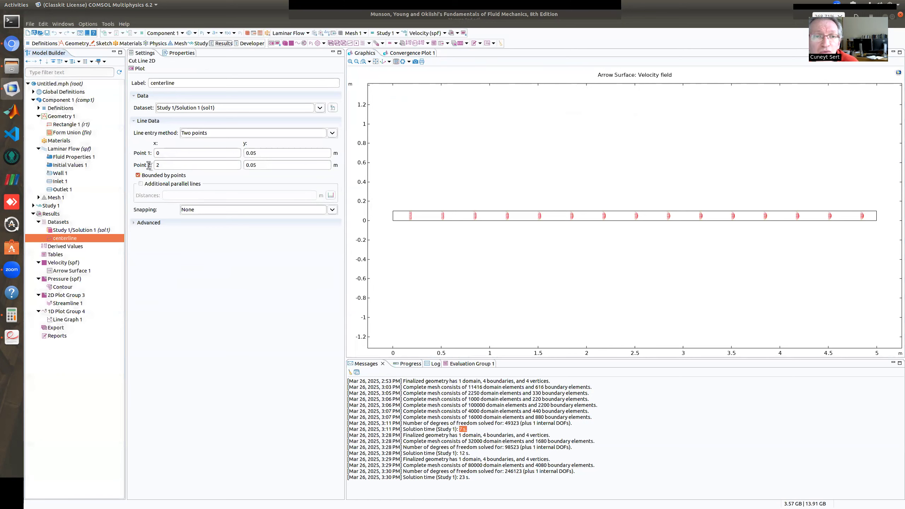
{"action": "left_click_drag", "start_coordinate": [162, 166], "coordinate": [148, 166]}
{"action": "type", "text": "5"}
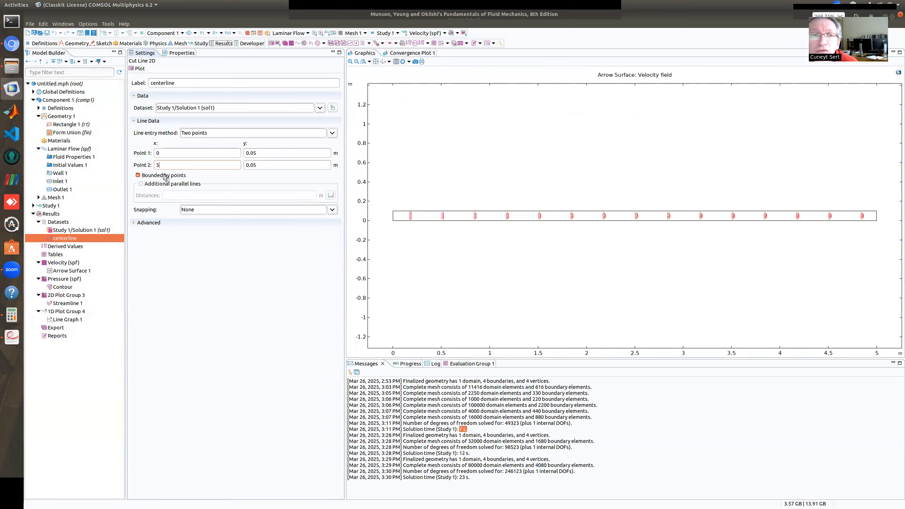
{"action": "left_click", "coordinate": [67, 319]}
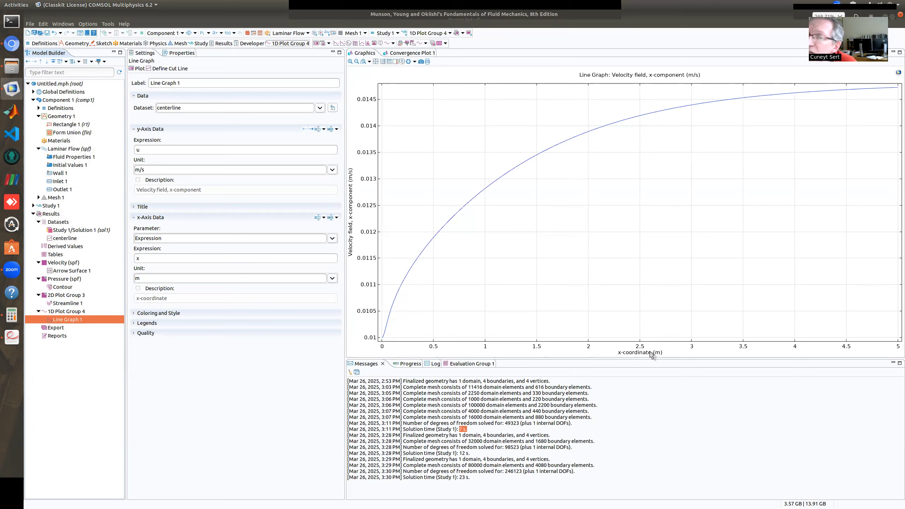
{"action": "mouse_move", "coordinate": [381, 338]}
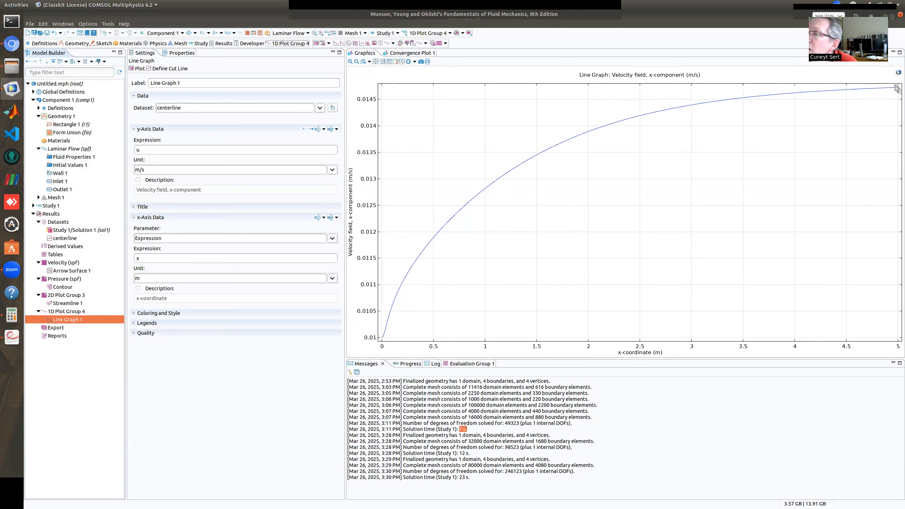
{"action": "mouse_move", "coordinate": [896, 92]}
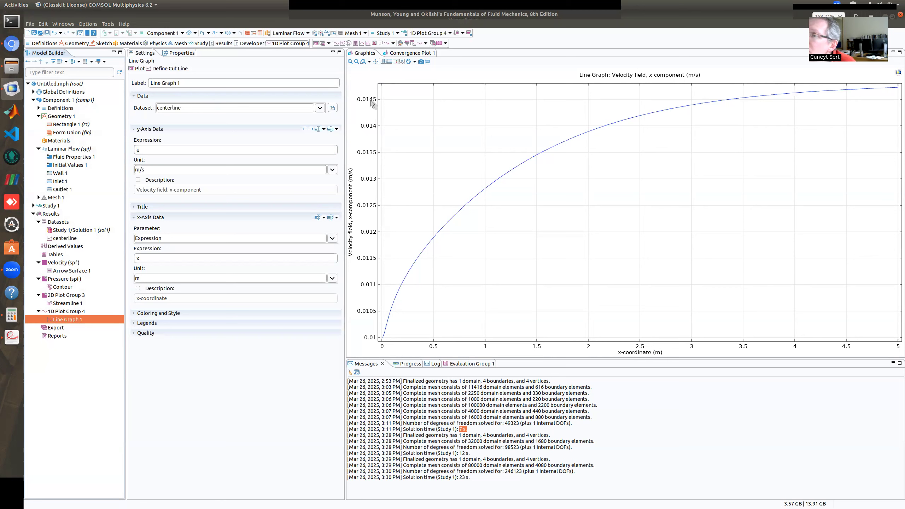
Set the y-axis expression of the centerline line graph to p and plot the pressure along the channel
{"action": "double_click", "coordinate": [144, 150]}
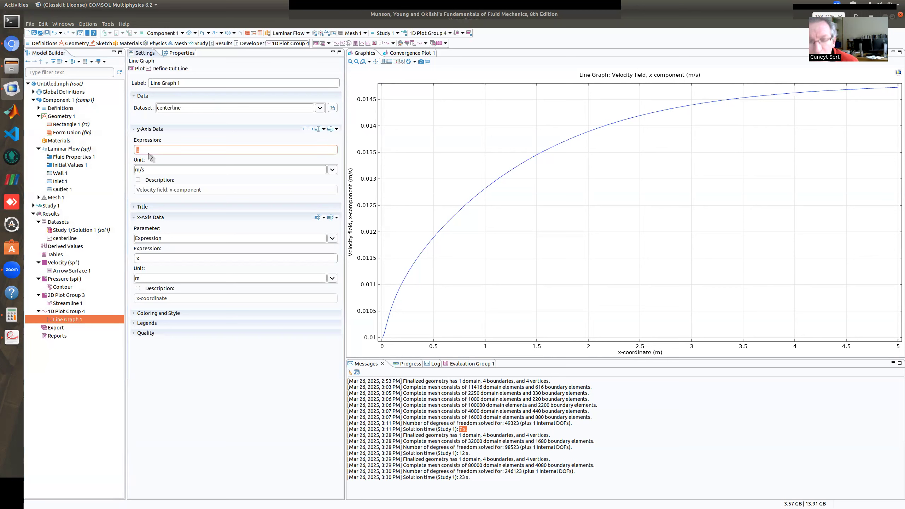
{"action": "left_click", "coordinate": [138, 69]}
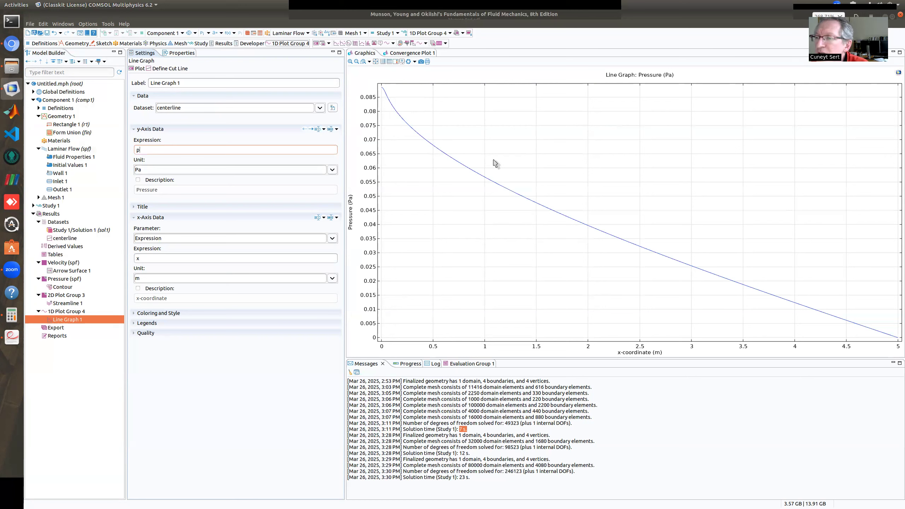
{"action": "mouse_move", "coordinate": [841, 324]}
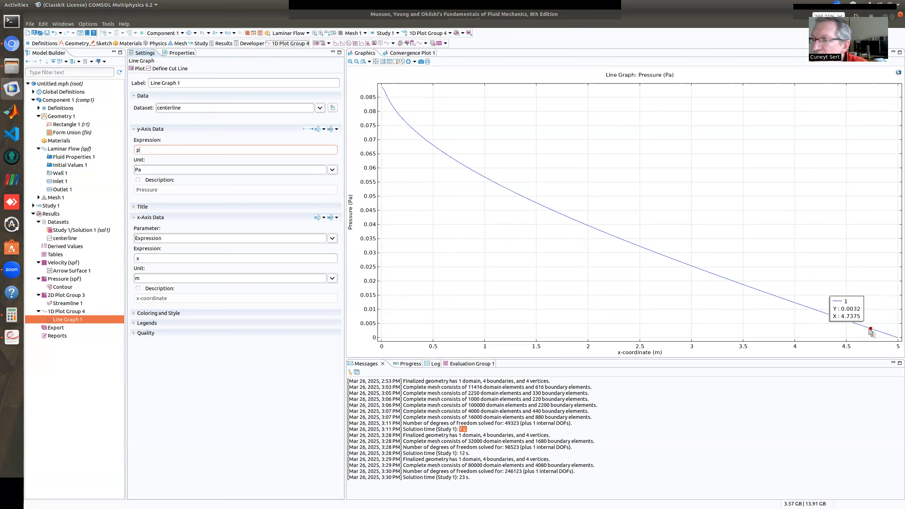
{"action": "mouse_move", "coordinate": [789, 306]}
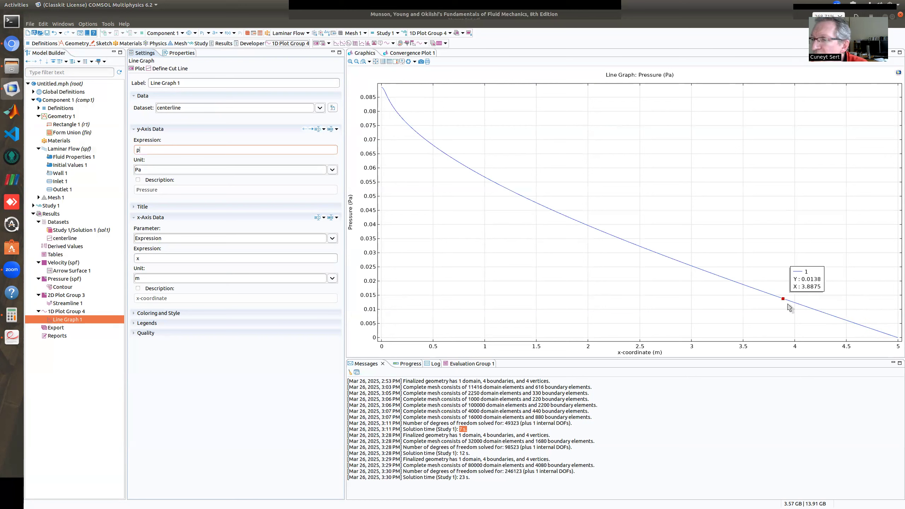
{"action": "left_click", "coordinate": [862, 327]}
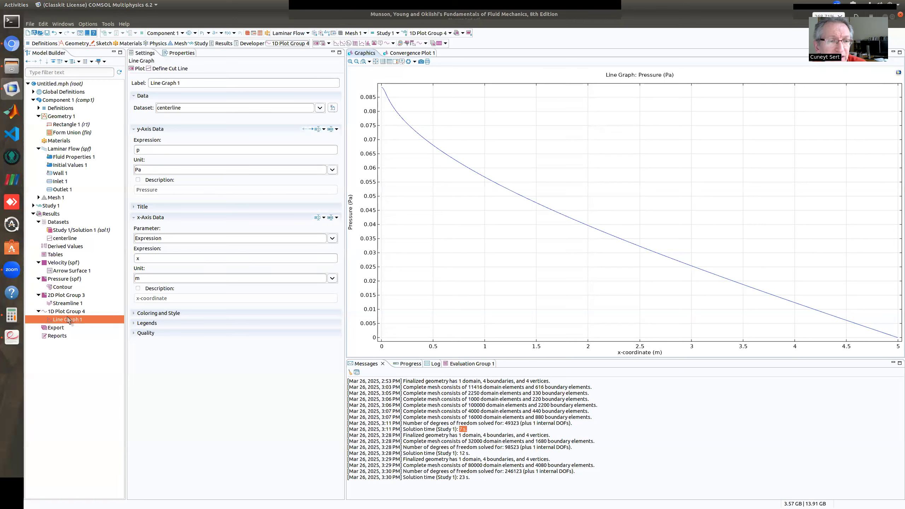
Add a new 1D plot group to the results and insert a line graph in it
{"action": "right_click", "coordinate": [53, 213]}
{"action": "left_click", "coordinate": [71, 362]}
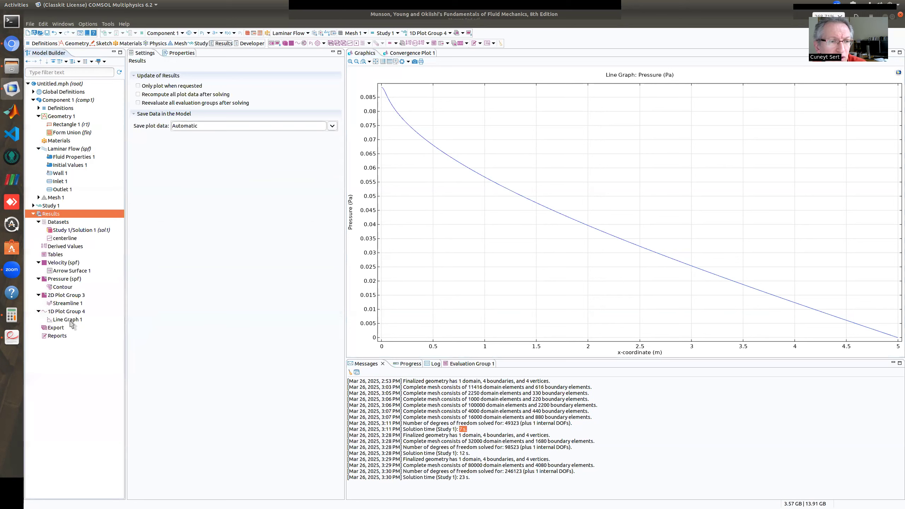
{"action": "right_click", "coordinate": [52, 214]}
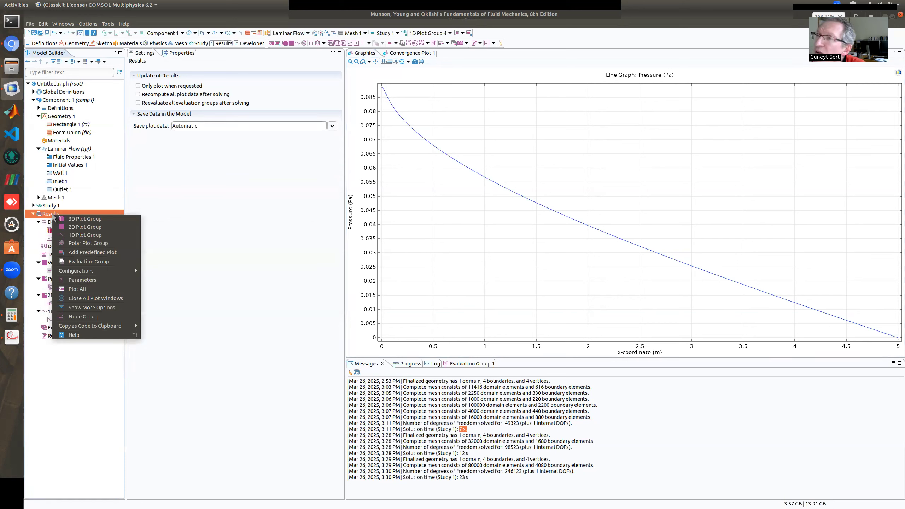
{"action": "left_click", "coordinate": [82, 235]}
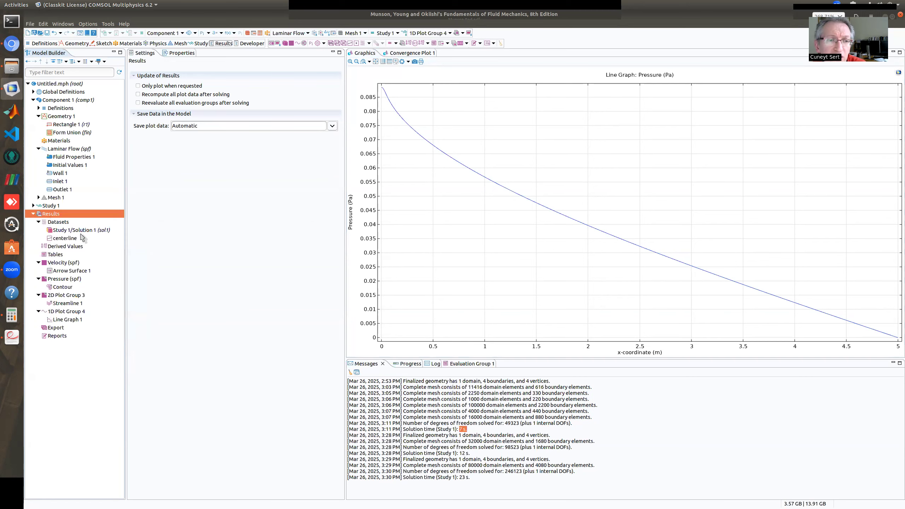
{"action": "right_click", "coordinate": [55, 329]}
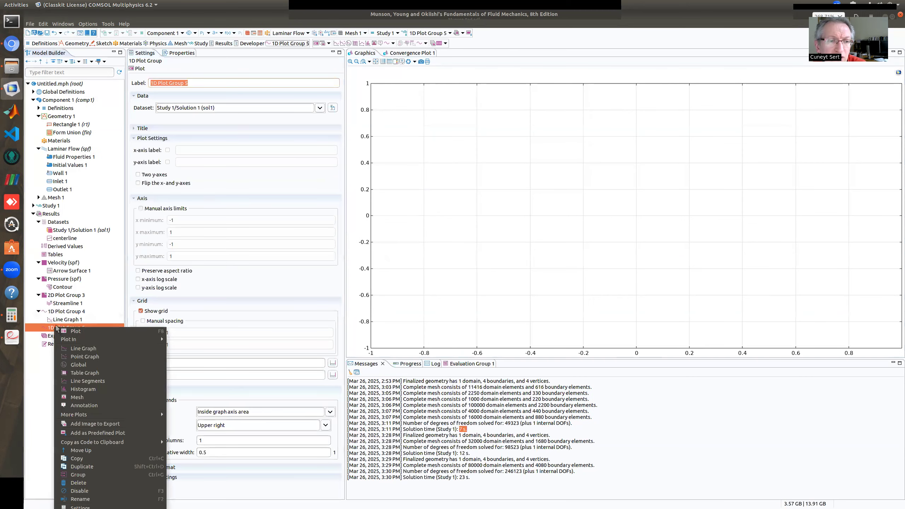
{"action": "left_click", "coordinate": [90, 351]}
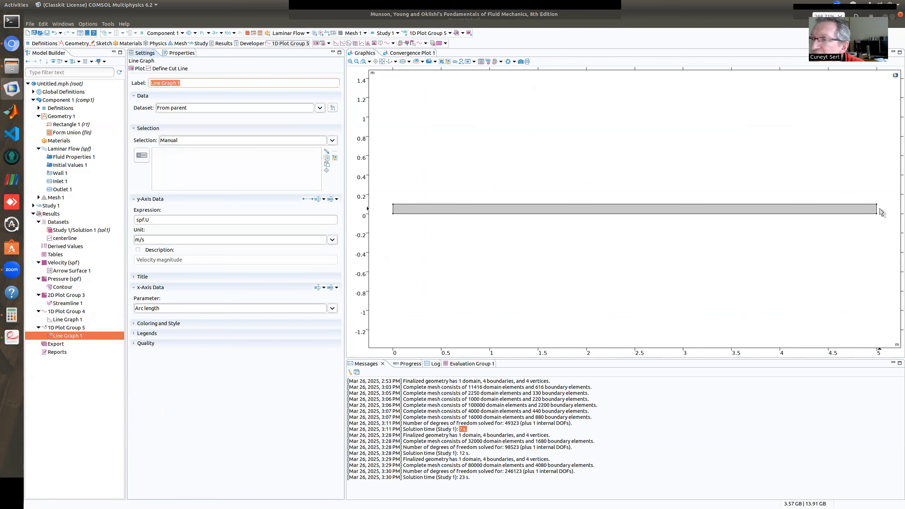
Select the outlet edge of the channel, boundary 4, as the manual selection of the new line graph
{"action": "scroll", "coordinate": [879, 208], "scroll_direction": "up", "scroll_amount": 2}
{"action": "scroll", "coordinate": [874, 221], "scroll_direction": "up", "scroll_amount": 1}
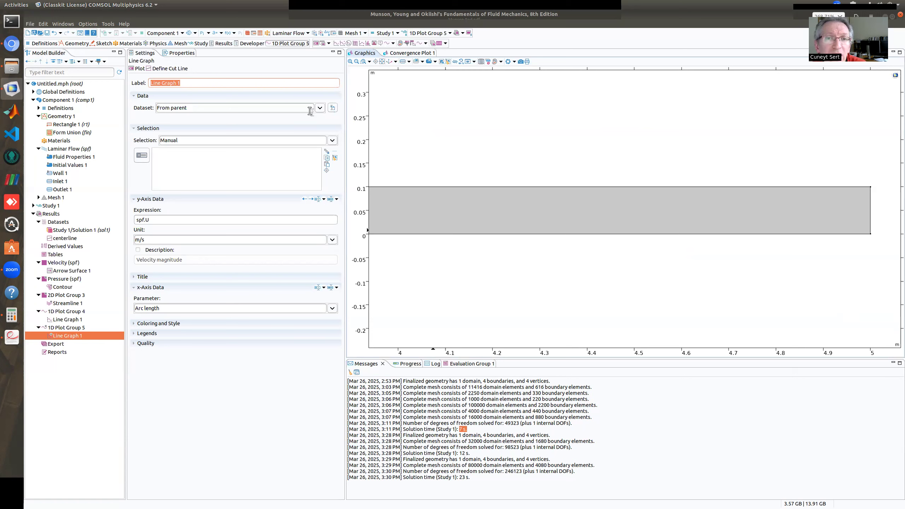
{"action": "left_click", "coordinate": [320, 108]}
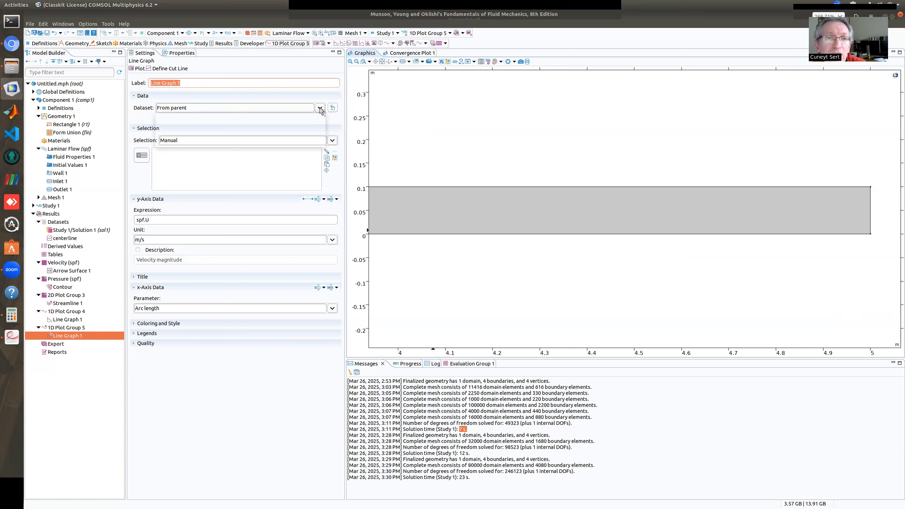
{"action": "left_click", "coordinate": [153, 163]}
{"action": "left_click", "coordinate": [142, 155]}
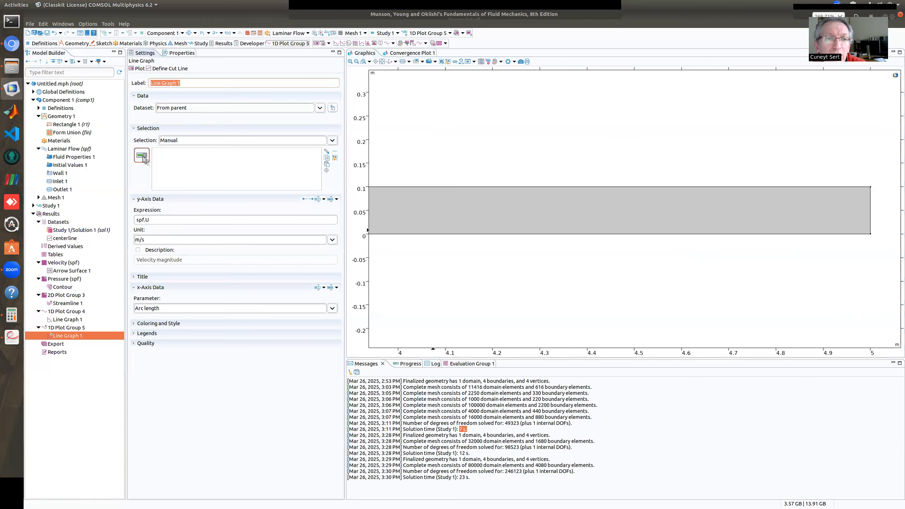
{"action": "left_click", "coordinate": [870, 207]}
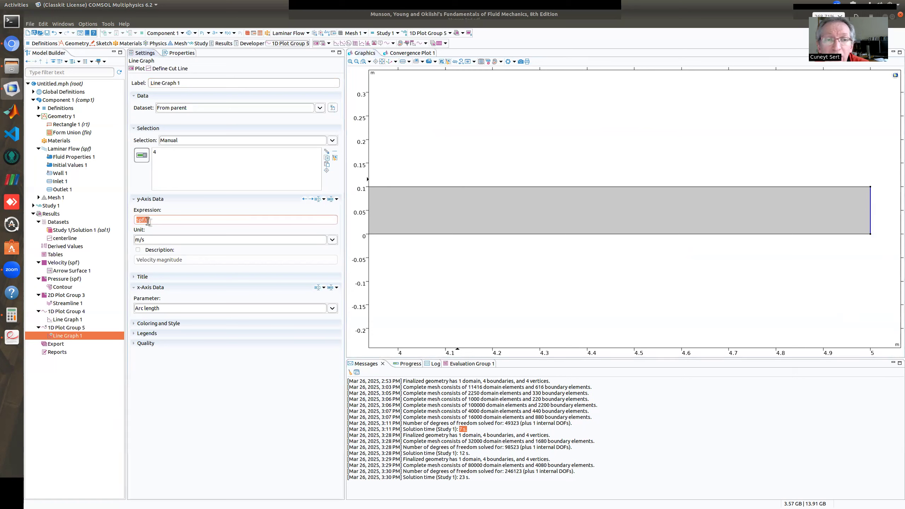
Set the new line graph's y-axis expression to y and its x-axis parameter to Expression with u
{"action": "triple_click", "coordinate": [151, 219]}
{"action": "type", "text": "y"}
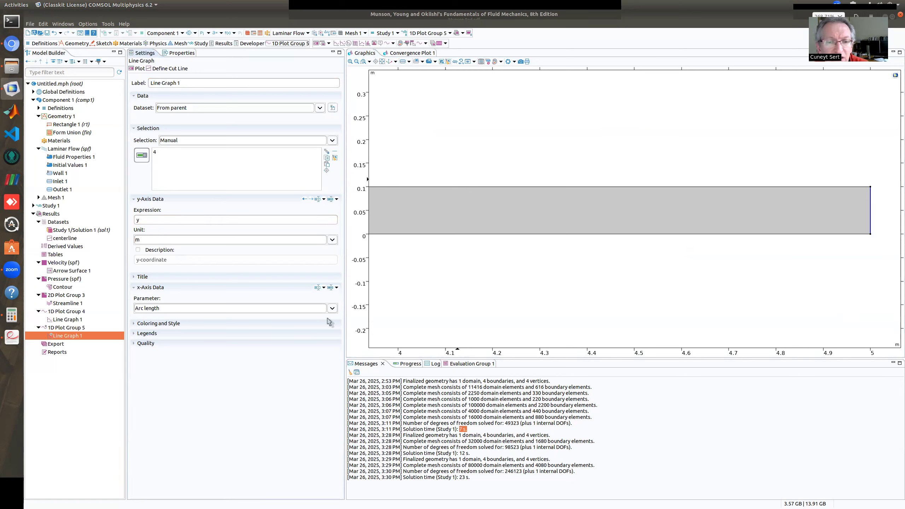
{"action": "left_click", "coordinate": [337, 288]}
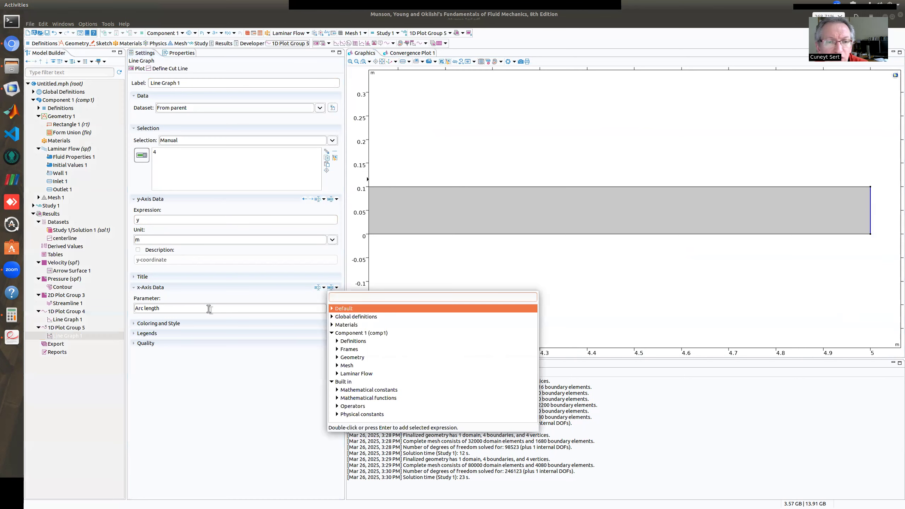
{"action": "left_click", "coordinate": [321, 312]}
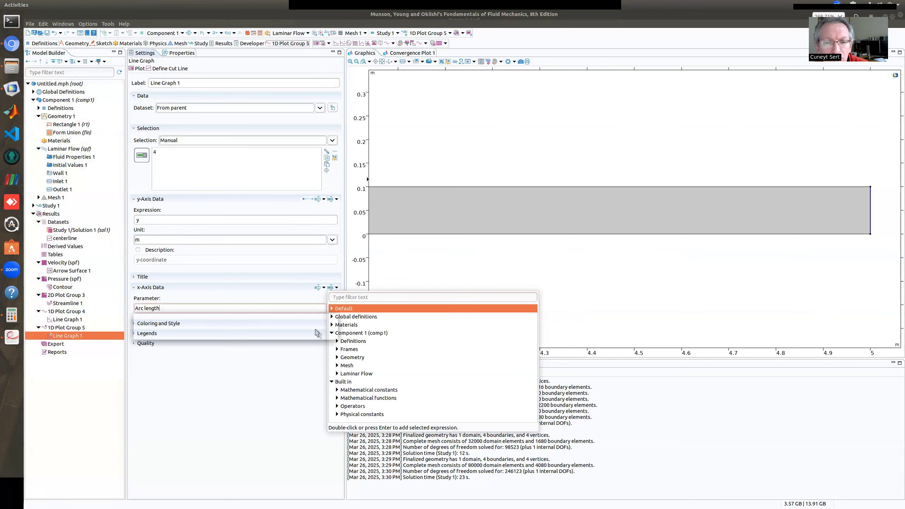
{"action": "left_click", "coordinate": [311, 338]}
{"action": "left_click", "coordinate": [280, 331]}
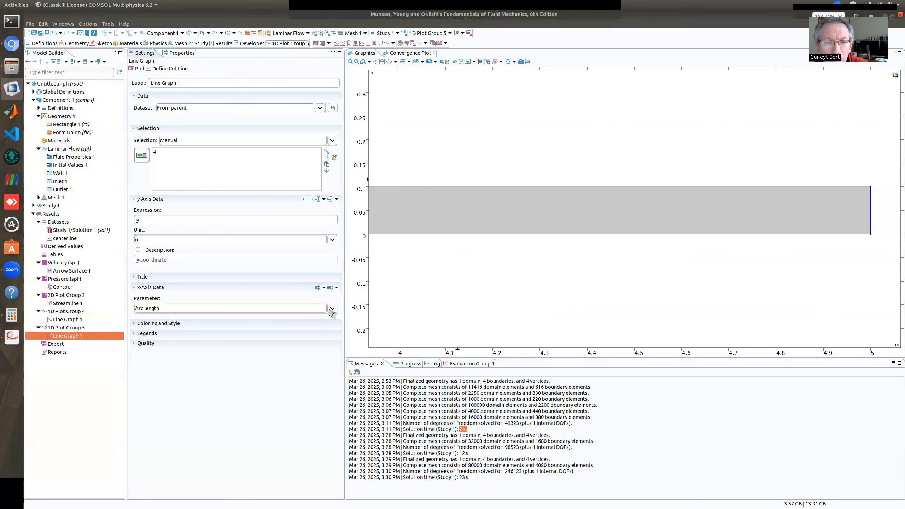
{"action": "left_click", "coordinate": [324, 309]}
{"action": "left_click", "coordinate": [155, 335]}
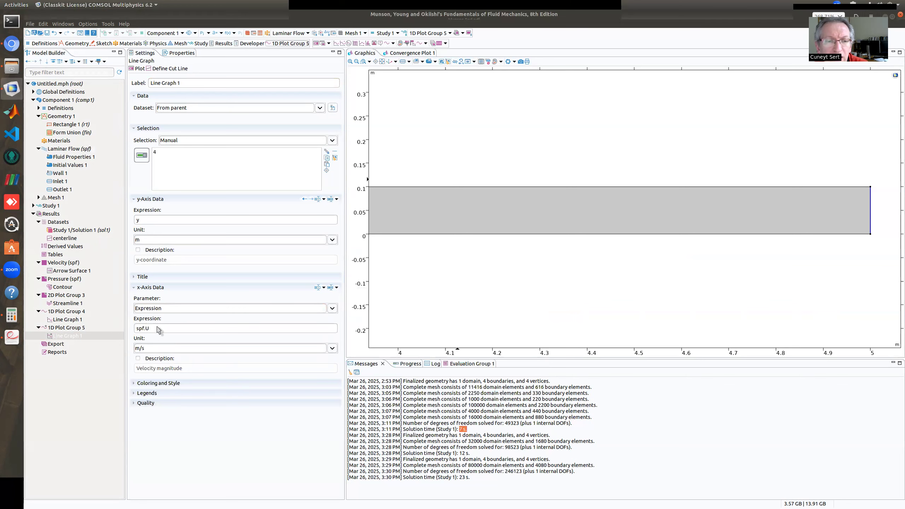
{"action": "double_click", "coordinate": [155, 328]}
{"action": "type", "text": "u"}
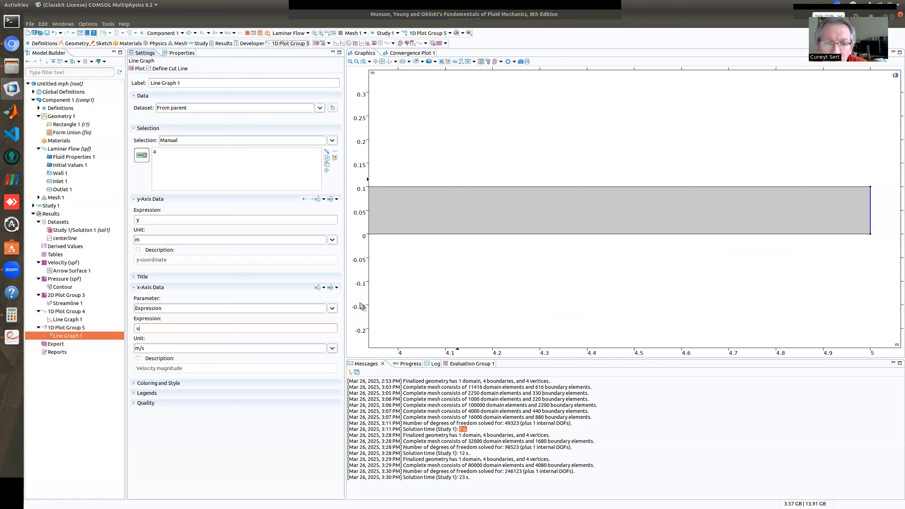
Look through the Laminar Flow expressions available for the new line graph's x-axis data
{"action": "left_click", "coordinate": [336, 288]}
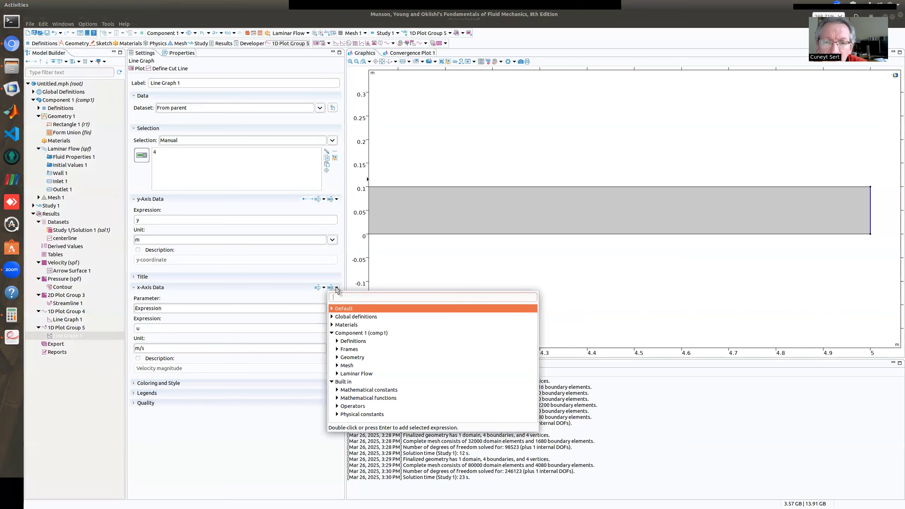
{"action": "left_click", "coordinate": [336, 374]}
{"action": "scroll", "coordinate": [342, 360], "scroll_direction": "down", "scroll_amount": 2}
{"action": "left_click", "coordinate": [342, 354]}
{"action": "scroll", "coordinate": [349, 359], "scroll_direction": "down", "scroll_amount": 3}
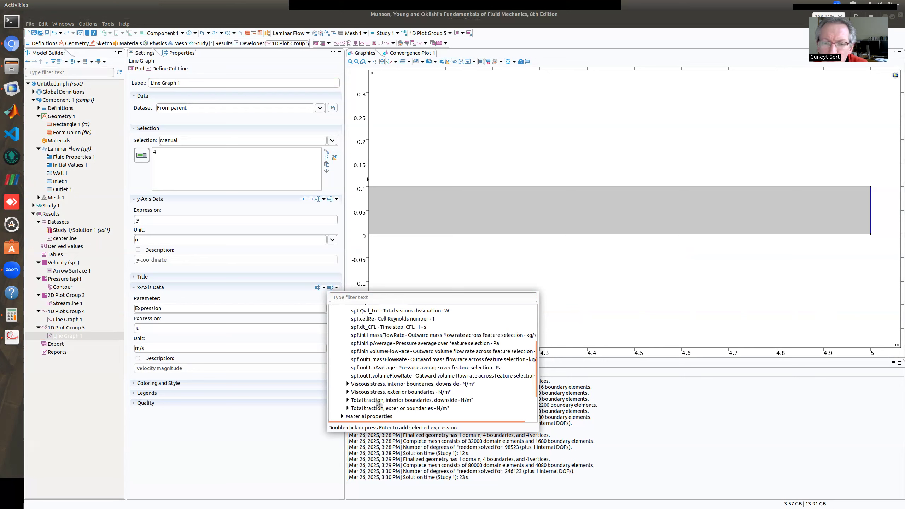
{"action": "scroll", "coordinate": [378, 403], "scroll_direction": "down", "scroll_amount": 2}
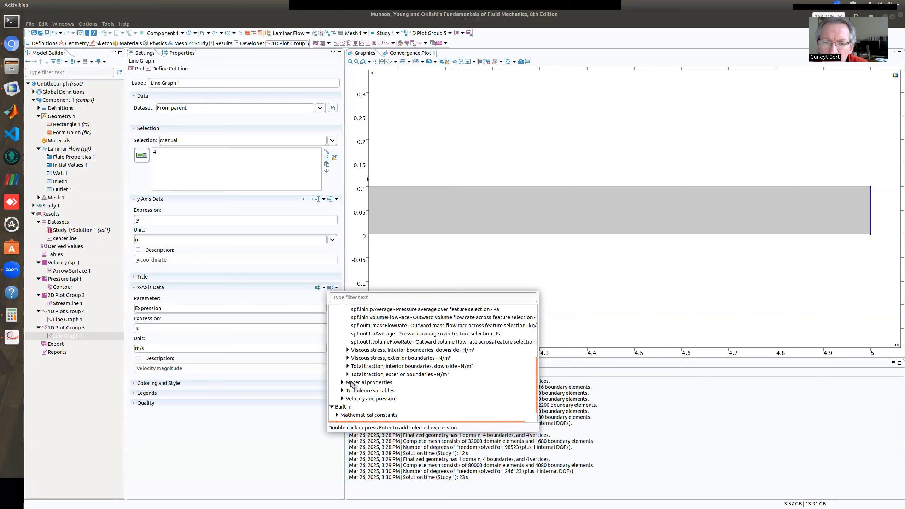
{"action": "left_click", "coordinate": [422, 281]}
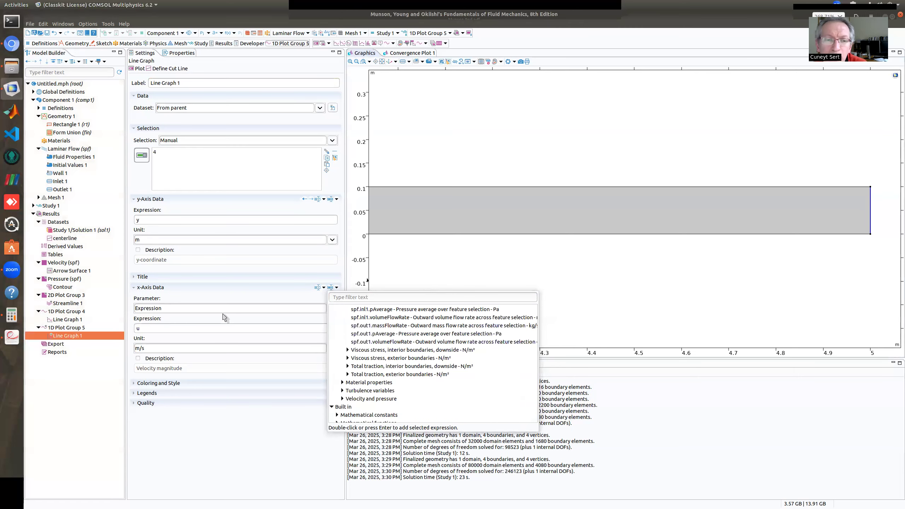
{"action": "left_click", "coordinate": [143, 327]}
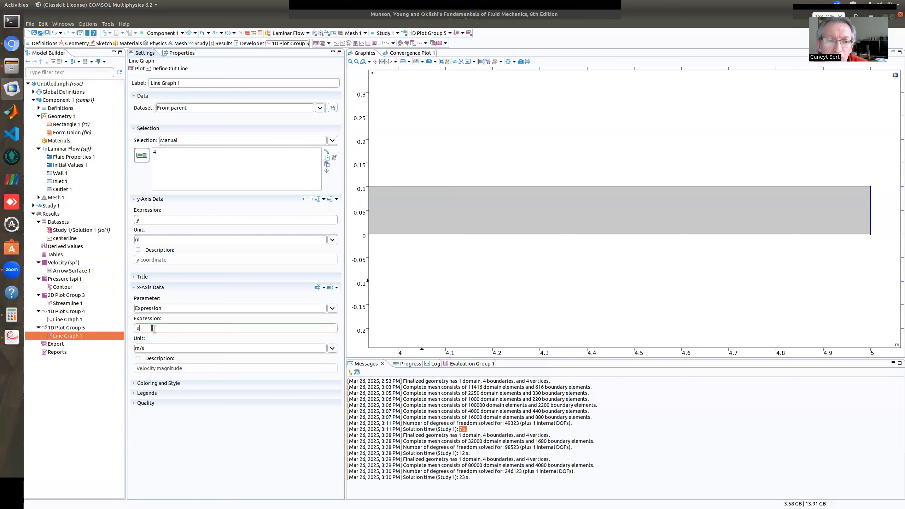
Plot the outlet velocity profile and inspect the curve at both channel walls and at its peak
{"action": "left_click", "coordinate": [137, 69]}
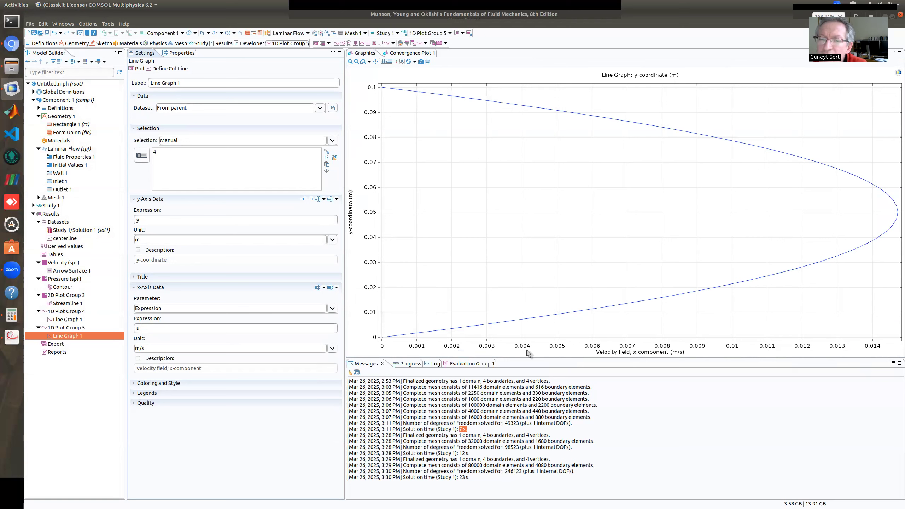
{"action": "left_click", "coordinate": [383, 338]}
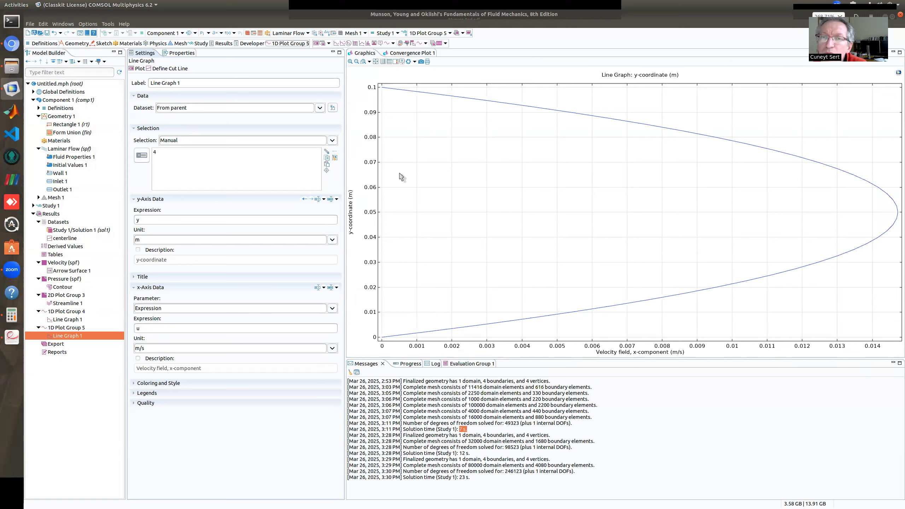
{"action": "left_click", "coordinate": [381, 88]}
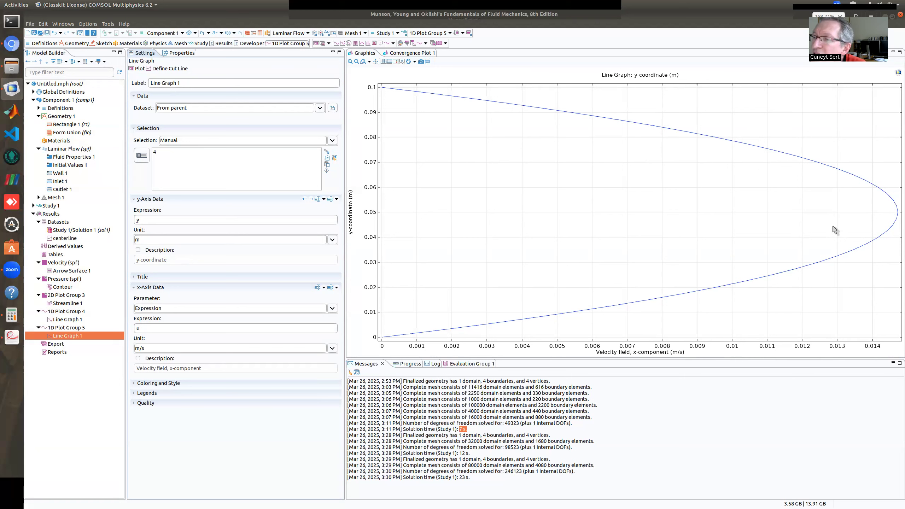
{"action": "mouse_move", "coordinate": [821, 263]}
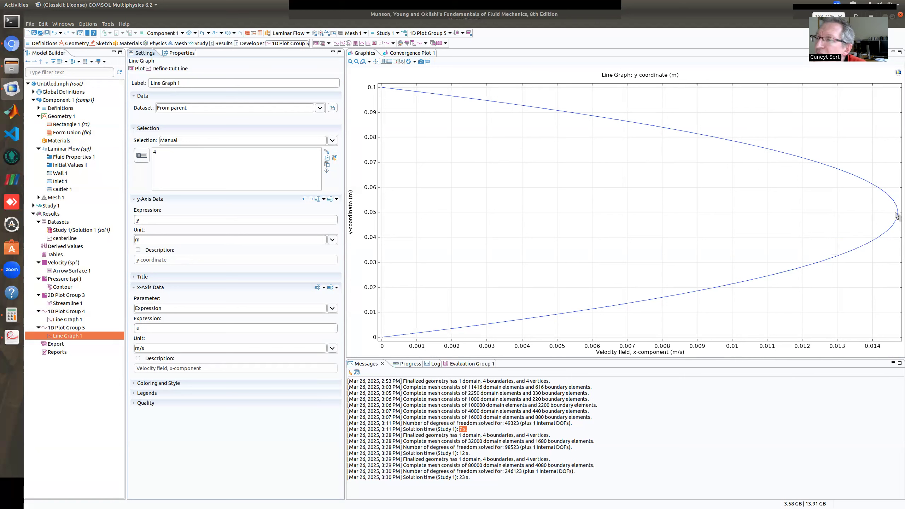
{"action": "mouse_move", "coordinate": [897, 214]}
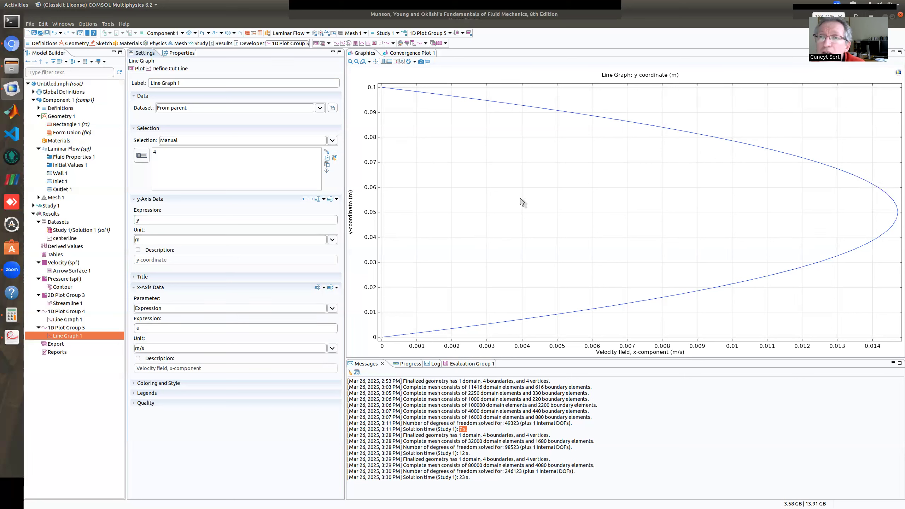
Add a Cut Line 2D dataset to the results and set its Point 1 x-coordinate to 0.1 m
{"action": "right_click", "coordinate": [61, 222]}
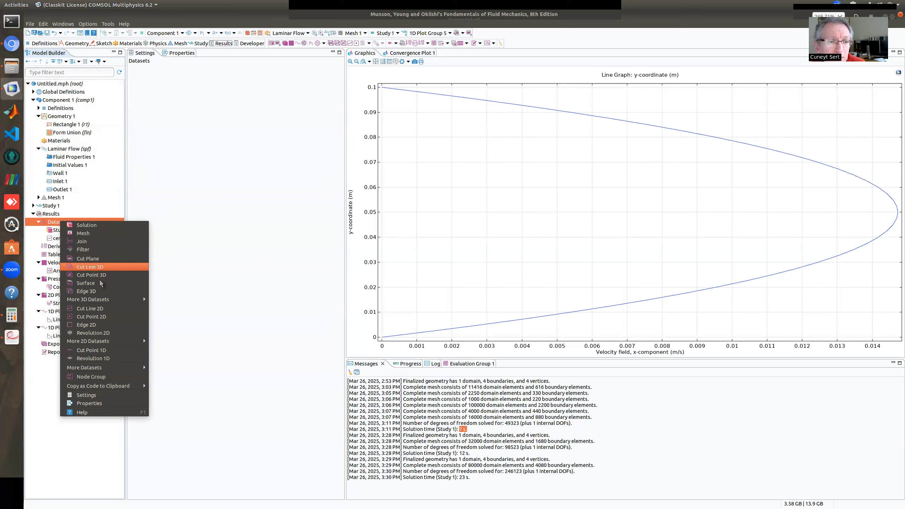
{"action": "left_click", "coordinate": [114, 309]}
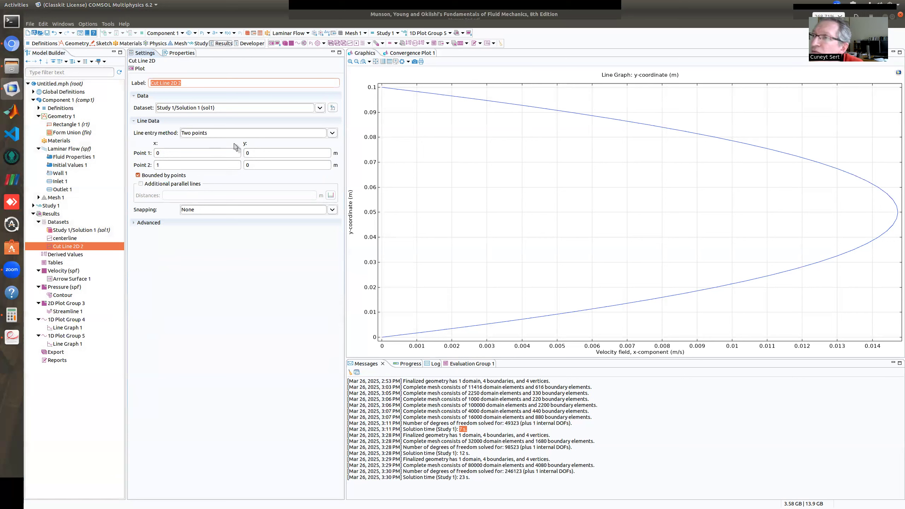
{"action": "left_click", "coordinate": [169, 154]}
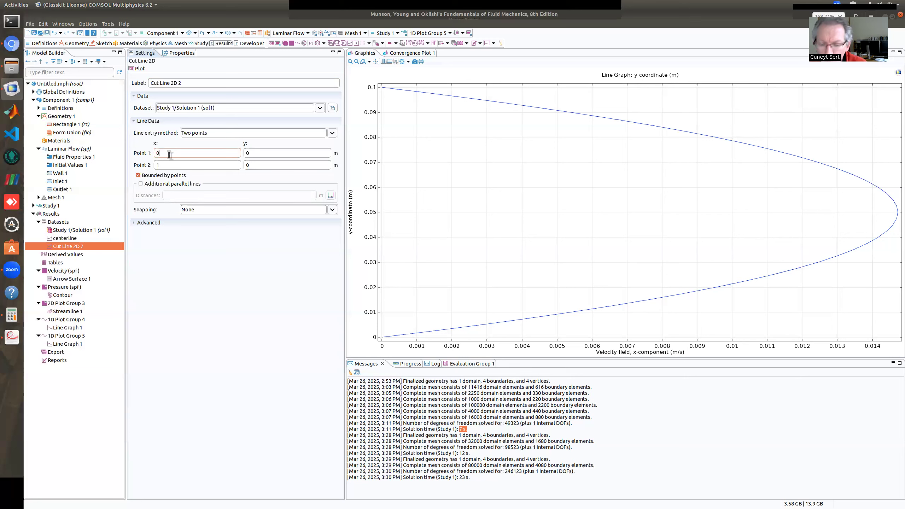
{"action": "type", "text": ".01"}
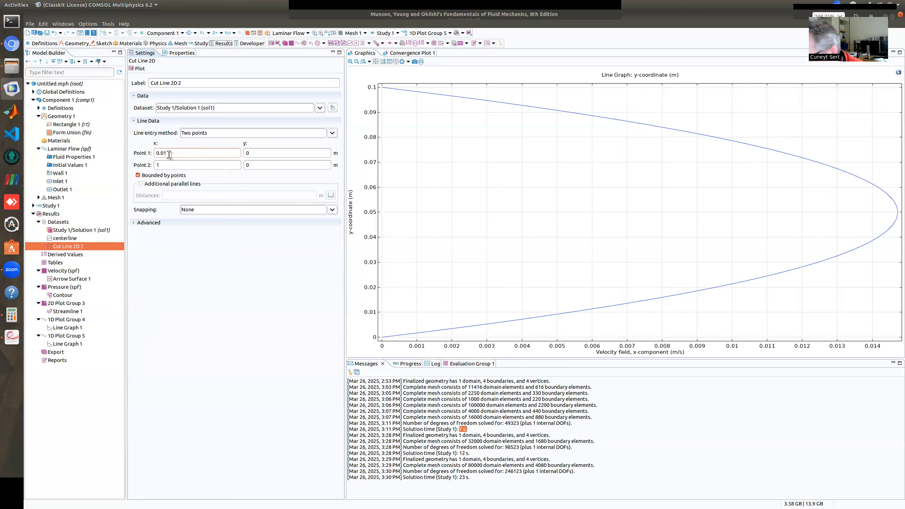
{"action": "key", "text": "BackSpace"}
{"action": "key", "text": "BackSpace"}
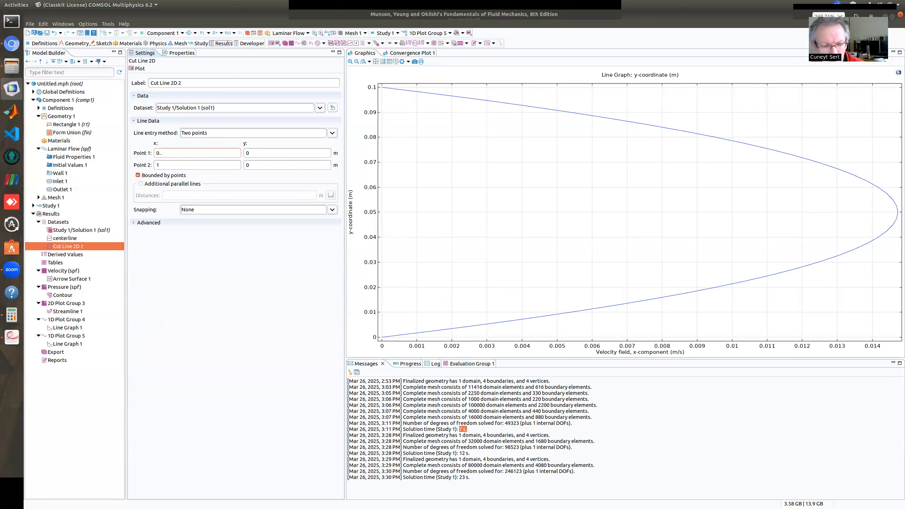
{"action": "type", "text": "1"}
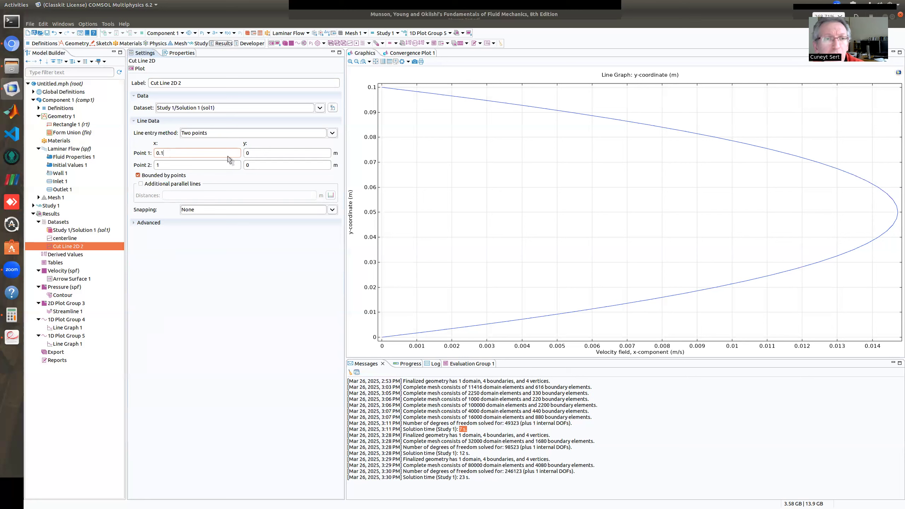
Set Point 2 of the new cut line to x 0.1 m, y 0.1 m and plot the line in the channel
{"action": "double_click", "coordinate": [254, 165]}
{"action": "type", "text": "0.1"}
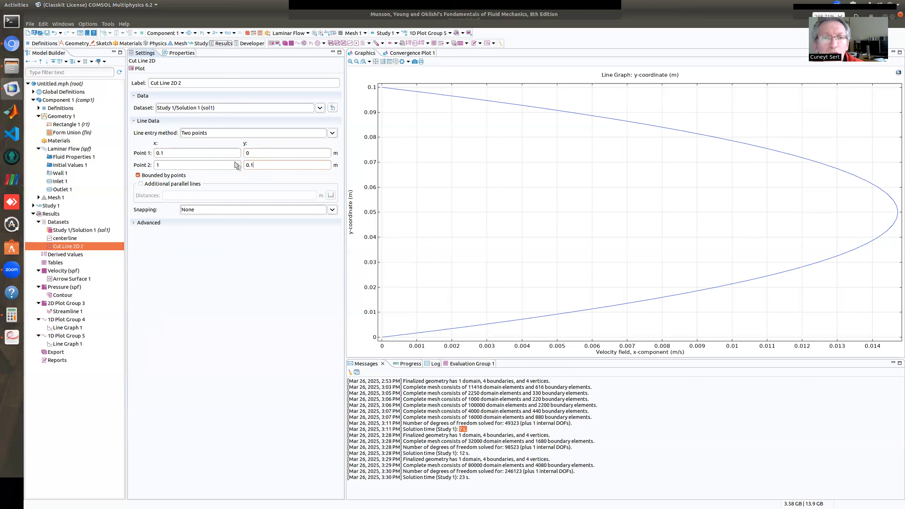
{"action": "left_click_drag", "start_coordinate": [168, 167], "coordinate": [134, 162]}
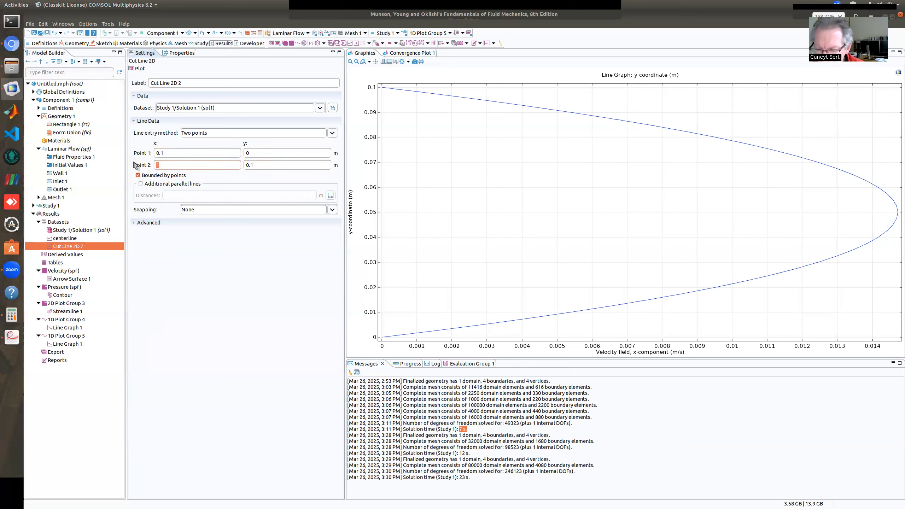
{"action": "type", "text": "0.1"}
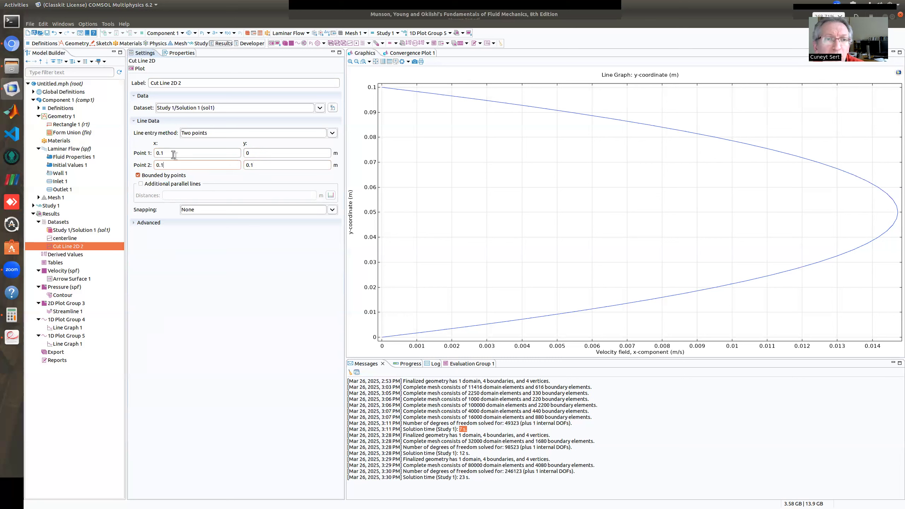
{"action": "double_click", "coordinate": [252, 153]}
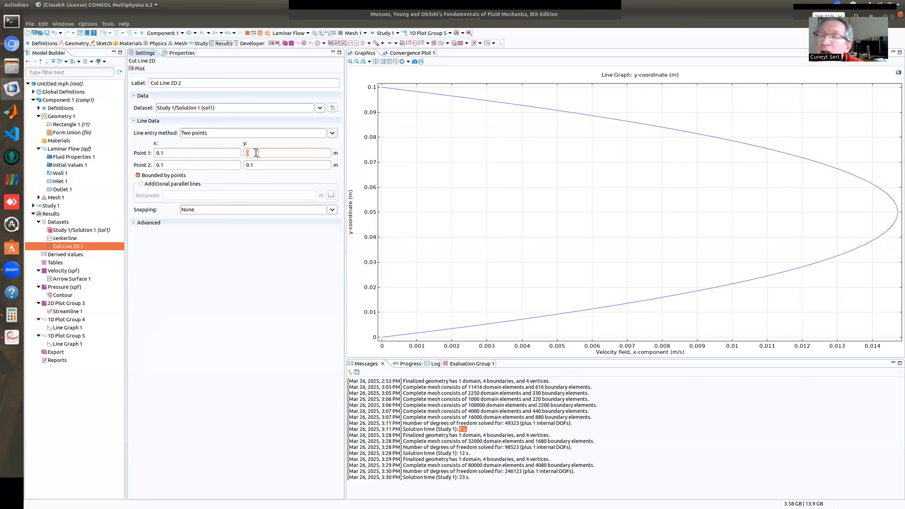
{"action": "left_click", "coordinate": [167, 165]}
{"action": "left_click_drag", "start_coordinate": [167, 165], "coordinate": [156, 166]}
{"action": "left_click_drag", "start_coordinate": [256, 165], "coordinate": [245, 167]}
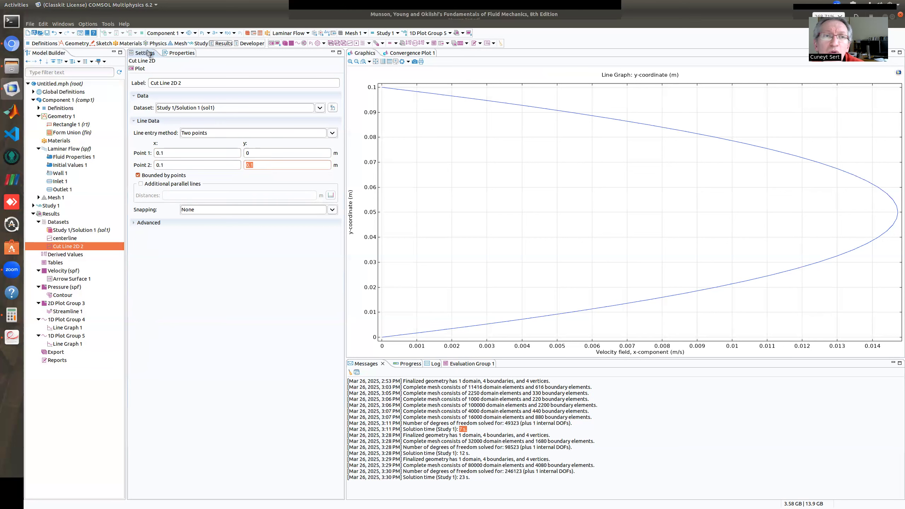
{"action": "left_click", "coordinate": [139, 68]}
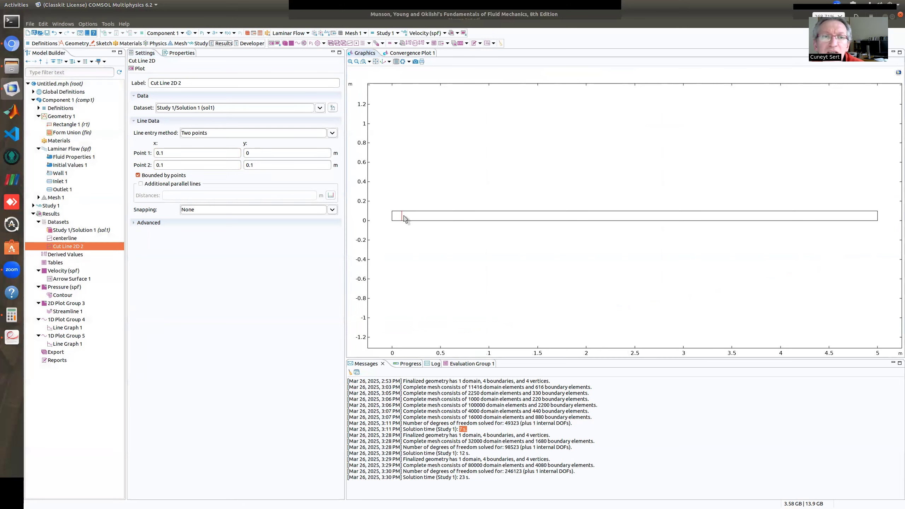
Enable additional parallel lines for the cut line with a distance of 0.1 m and plot the dataset
{"action": "left_click", "coordinate": [141, 184]}
{"action": "left_click", "coordinate": [186, 194]}
{"action": "type", "text": "0.1"}
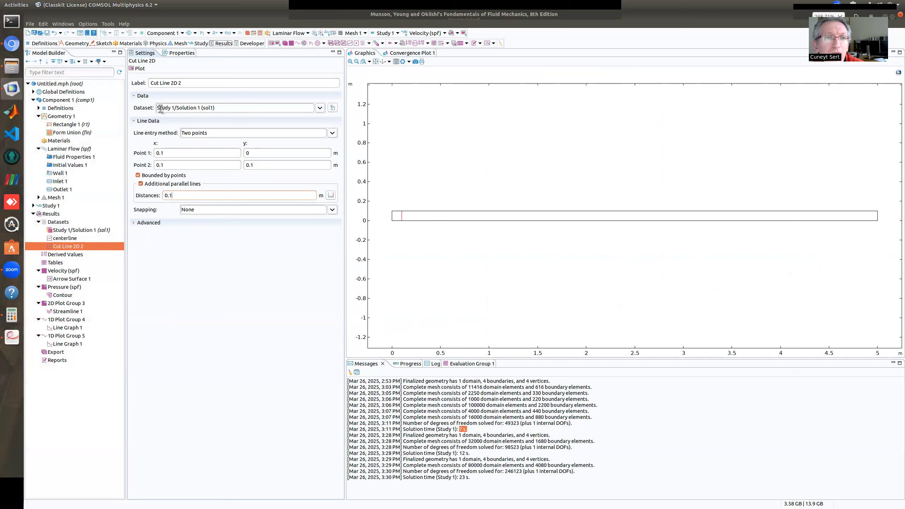
{"action": "left_click", "coordinate": [140, 69]}
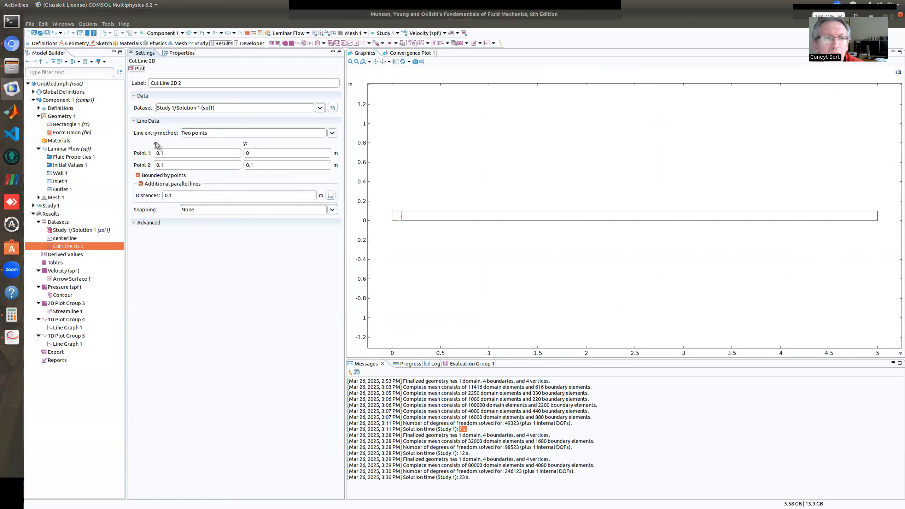
Set the parallel line distances to -0.1, -0.2, -0.3, -0.4 and -0.5 m and plot the cut lines
{"action": "left_click", "coordinate": [173, 194]}
{"action": "key", "text": "Home"}
{"action": "type", "text": "-"}
{"action": "left_click", "coordinate": [141, 69]}
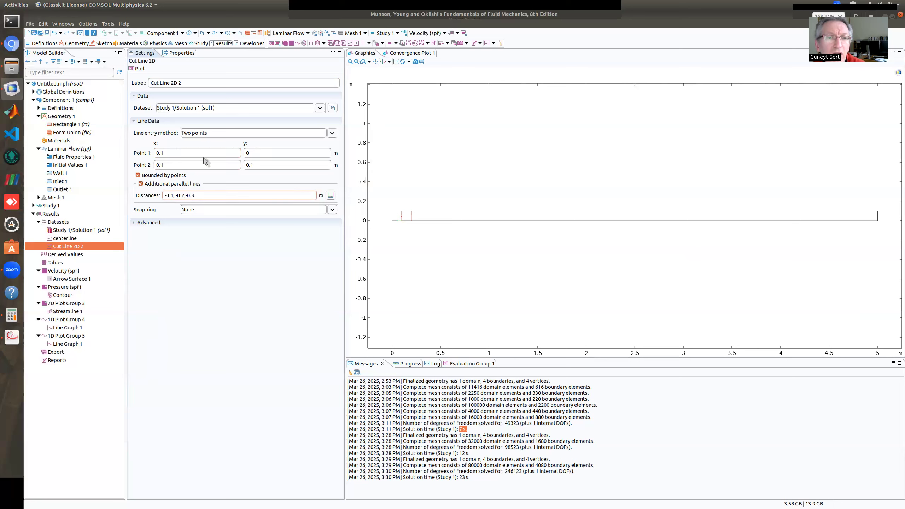
{"action": "left_click", "coordinate": [139, 69]}
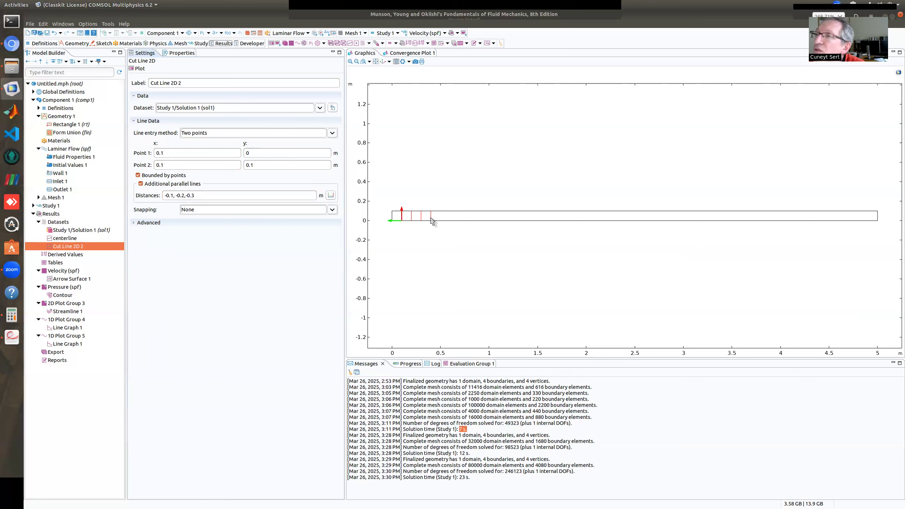
{"action": "left_click", "coordinate": [259, 196]}
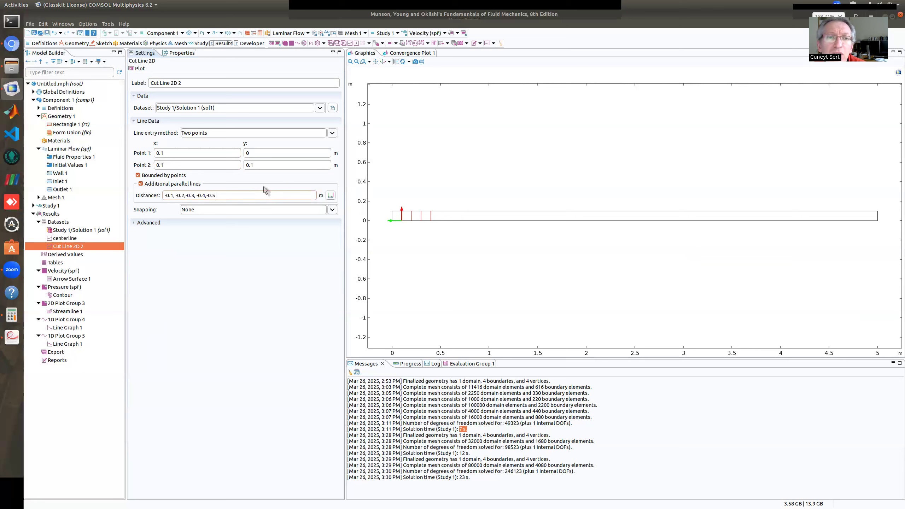
{"action": "left_click", "coordinate": [139, 69]}
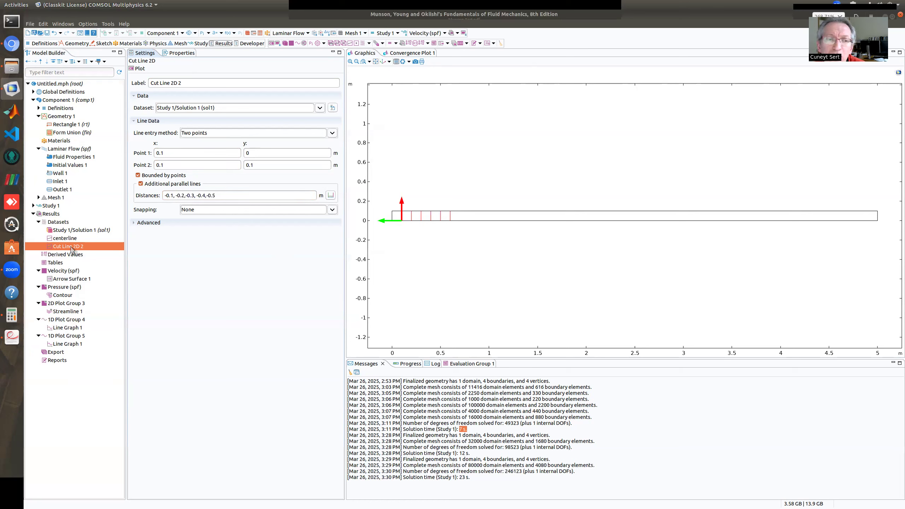
Rename the Cut Line 2D 2 dataset as "entrance lines"
{"action": "right_click", "coordinate": [78, 249]}
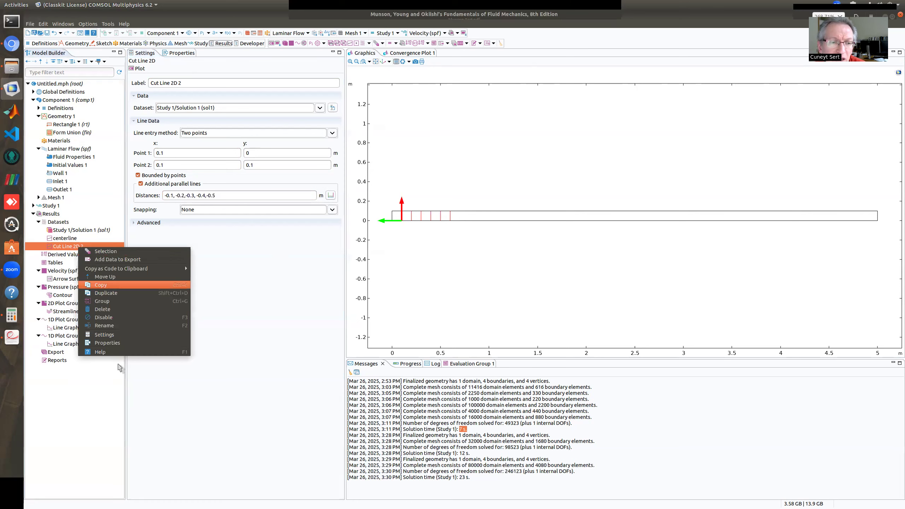
{"action": "left_click", "coordinate": [114, 329]}
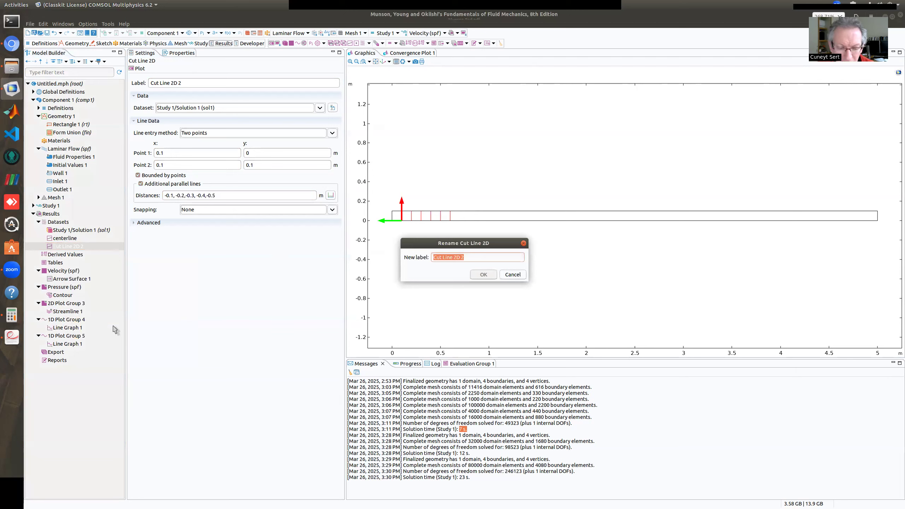
{"action": "type", "text": "entrance lines"}
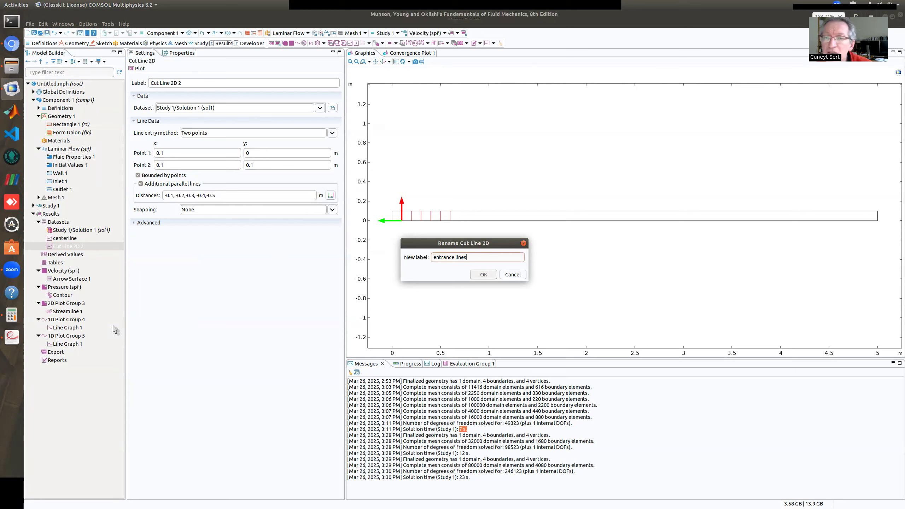
{"action": "key", "text": "Return"}
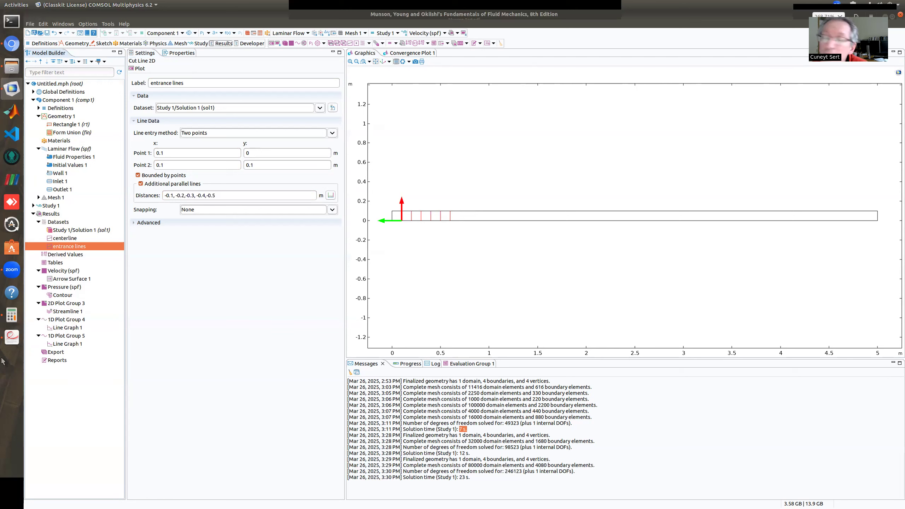
Add a second line graph to 1D Plot Group 5 and set its dataset to entrance lines
{"action": "right_click", "coordinate": [62, 338]}
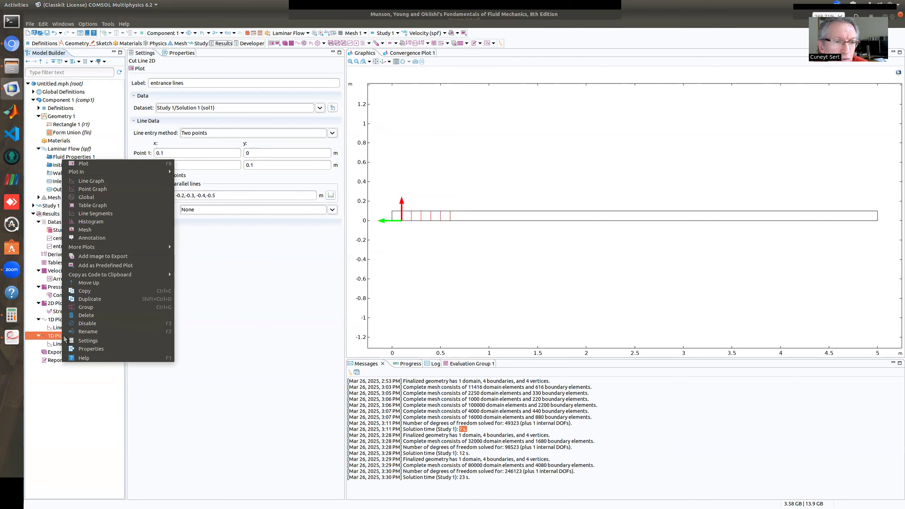
{"action": "left_click", "coordinate": [108, 181]}
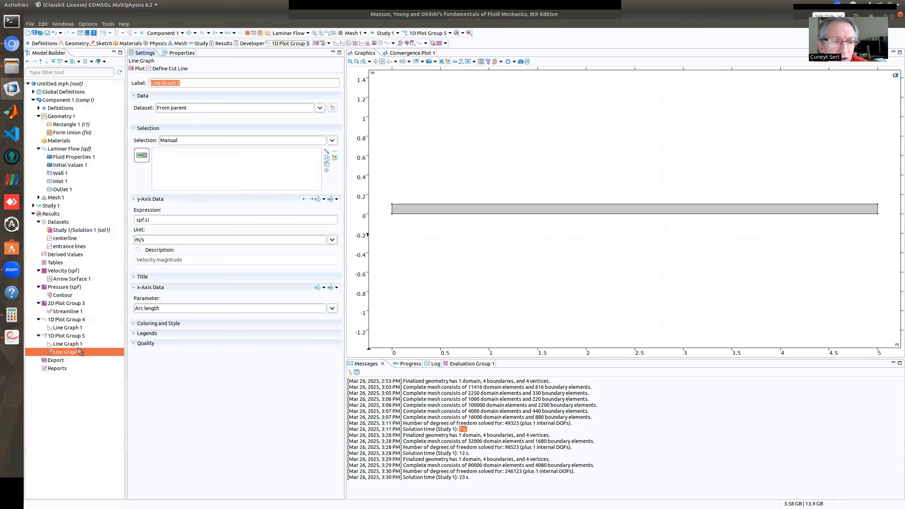
{"action": "left_click", "coordinate": [320, 109]}
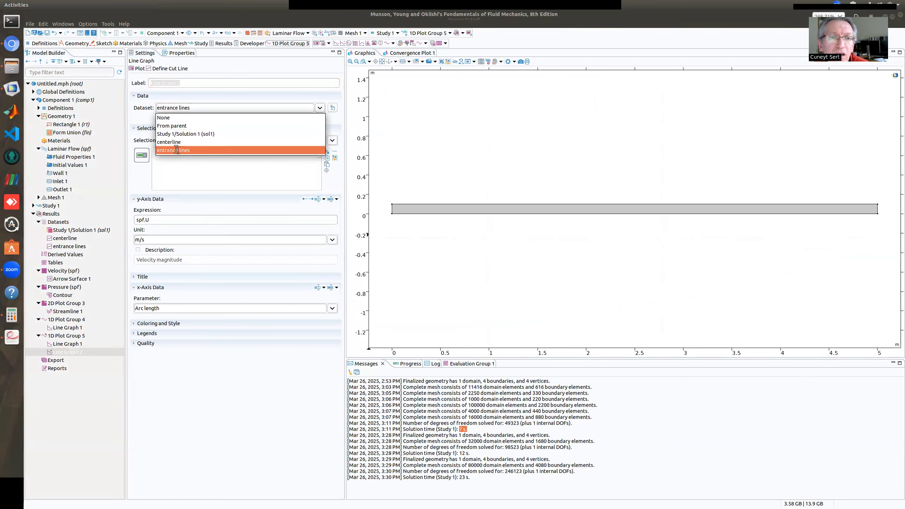
{"action": "left_click", "coordinate": [177, 147]}
Set the second line graph's y-axis expression to y and x-axis parameter to Expression with u, and plot it
{"action": "left_click", "coordinate": [155, 153]}
{"action": "left_click_drag", "start_coordinate": [155, 150], "coordinate": [129, 150]}
{"action": "type", "text": "y"}
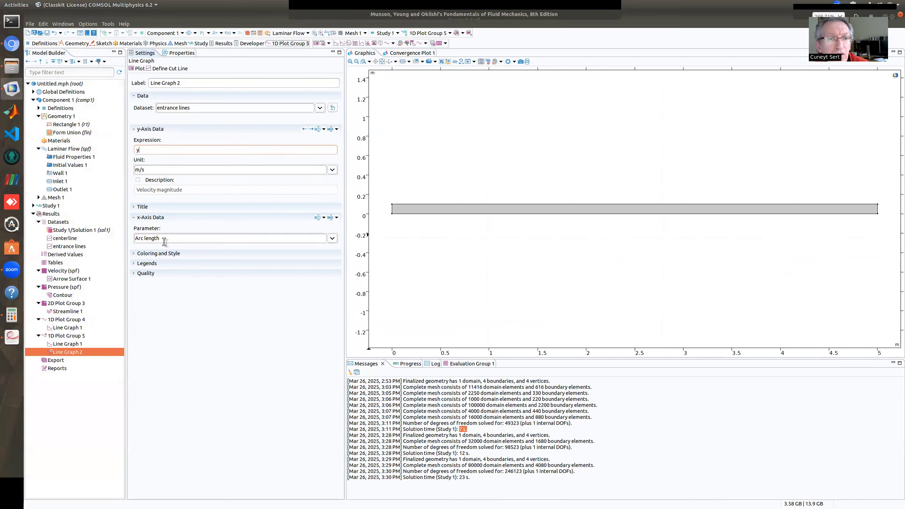
{"action": "left_click", "coordinate": [331, 238]}
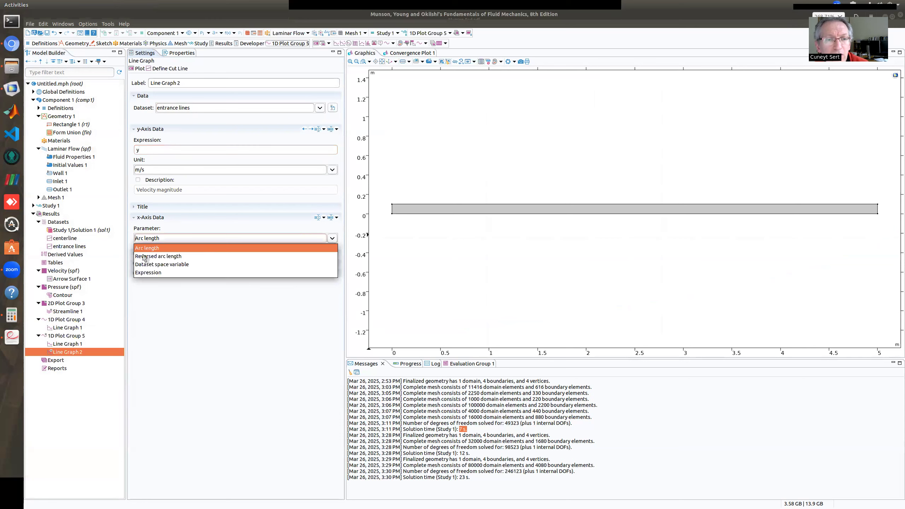
{"action": "left_click", "coordinate": [152, 273]}
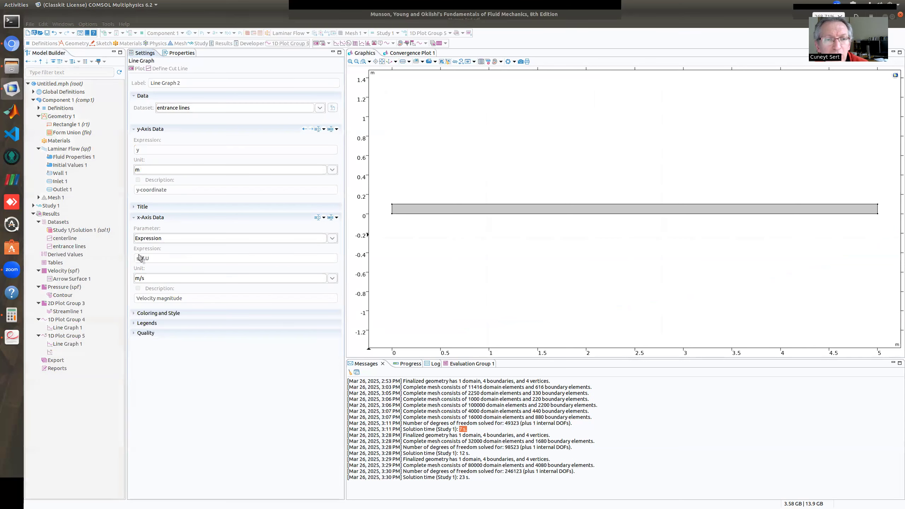
{"action": "left_click_drag", "start_coordinate": [165, 259], "coordinate": [122, 255]}
{"action": "type", "text": "u"}
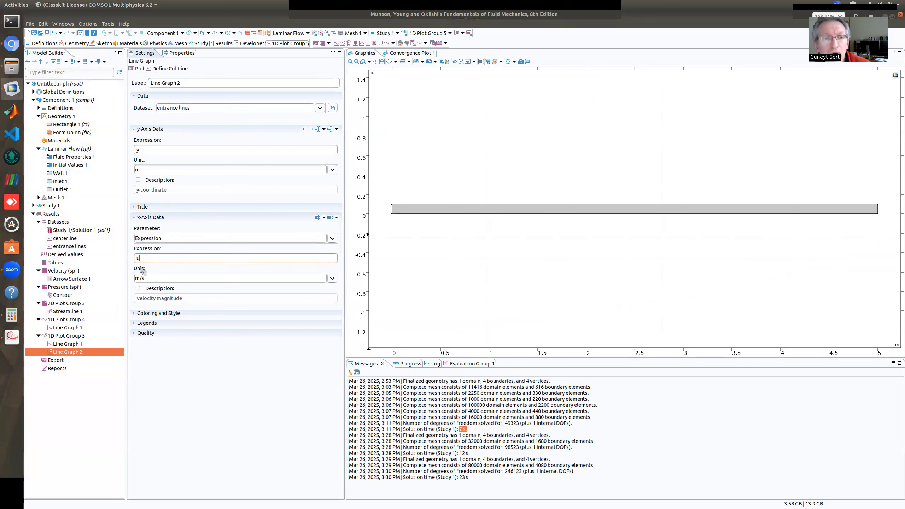
{"action": "left_click", "coordinate": [139, 69]}
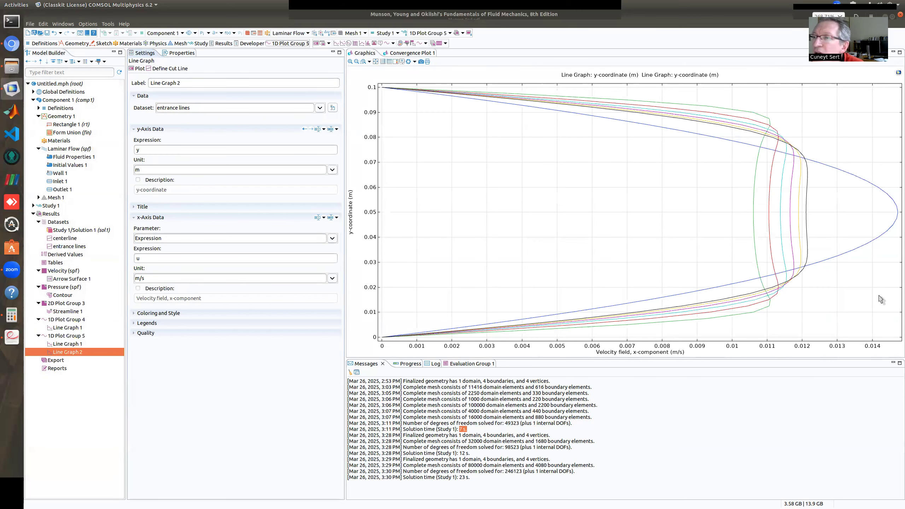
{"action": "mouse_move", "coordinate": [863, 246]}
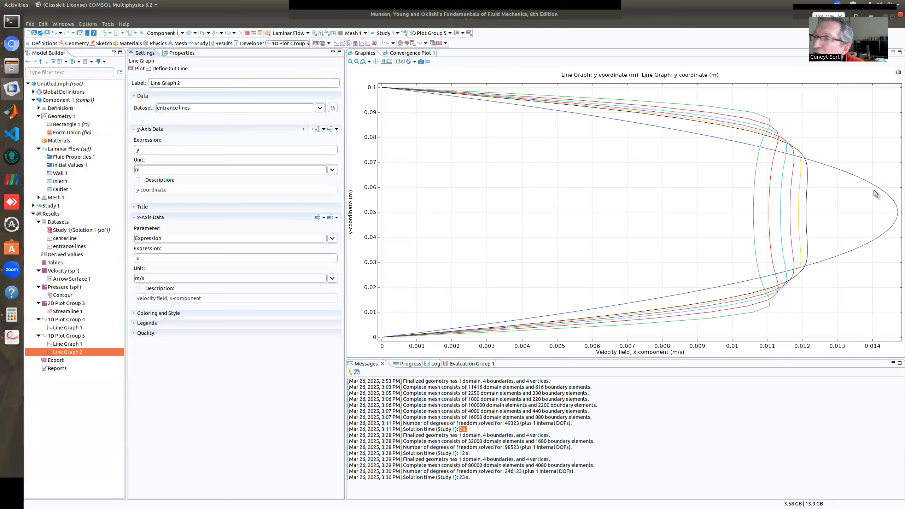
{"action": "mouse_move", "coordinate": [735, 111]}
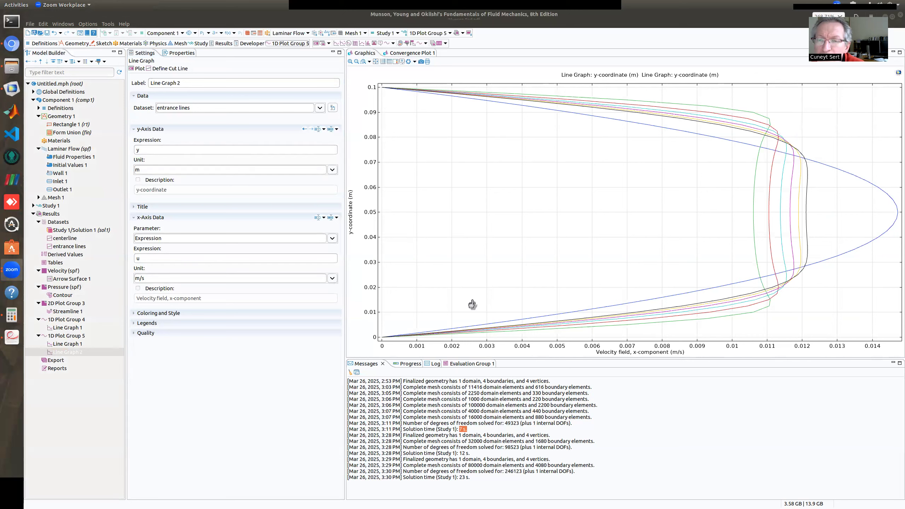
{"action": "left_click", "coordinate": [680, 230]}
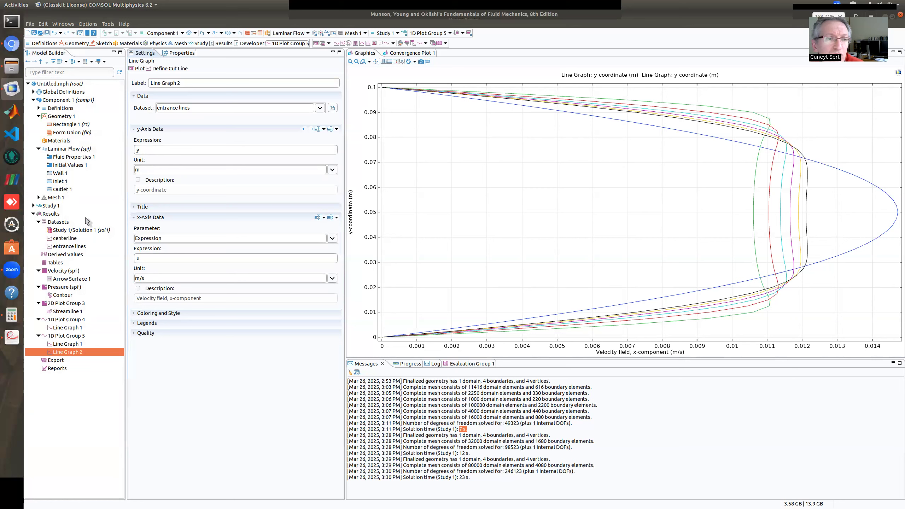
Add -0.6, -0.7, -0.8 and -0.9 m to the parallel line distances of the entrance lines dataset and plot the cut lines
{"action": "left_click", "coordinate": [78, 246]}
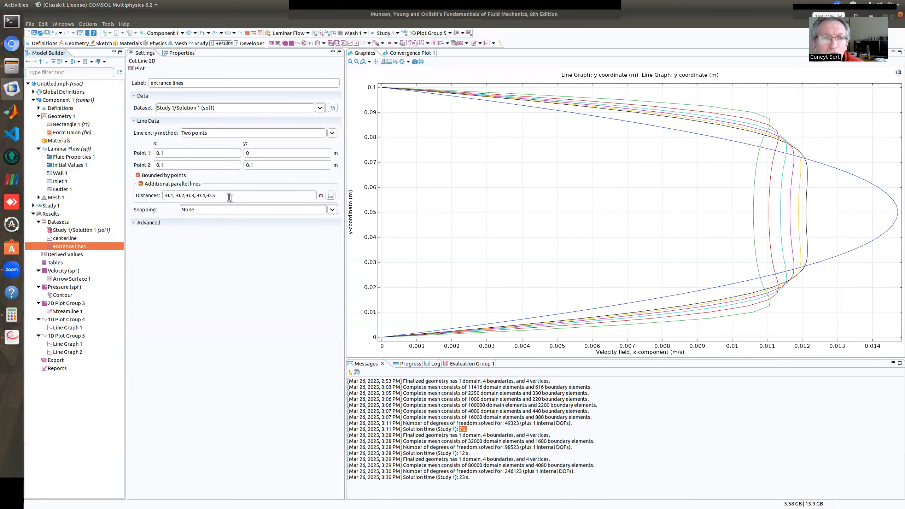
{"action": "left_click", "coordinate": [229, 196]}
{"action": "type", "text": ","}
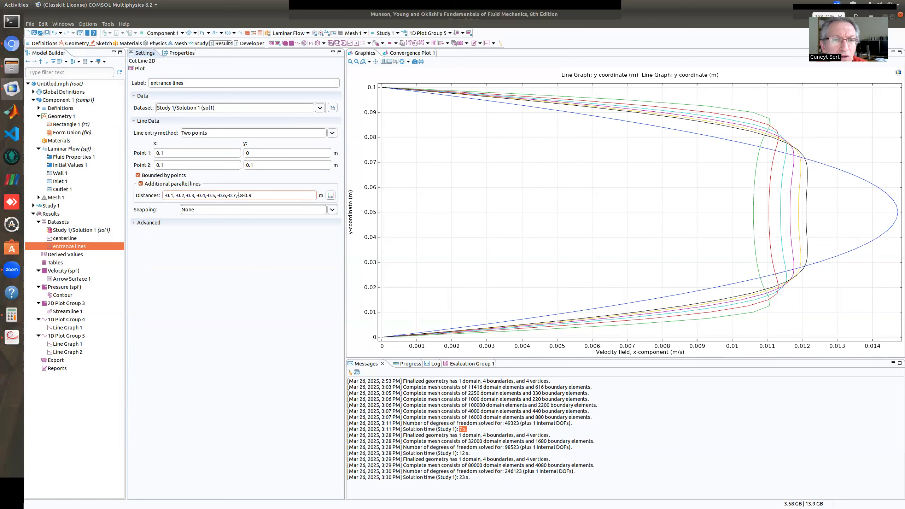
{"action": "type", "text": "-0.8,"}
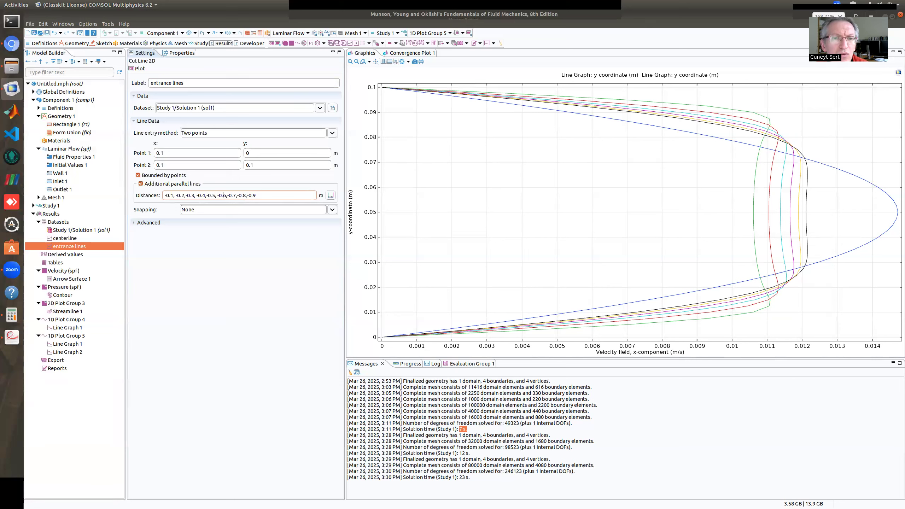
{"action": "left_click", "coordinate": [142, 69]}
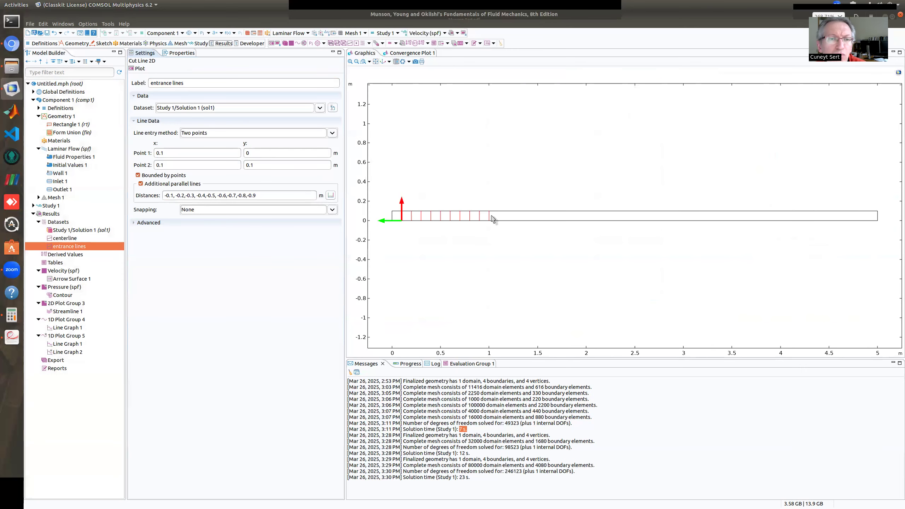
Replot Line Graph 2 with the cut lines extended to -0.9 m and compare the entrance velocity profiles with the outlet profile
{"action": "left_click", "coordinate": [67, 352]}
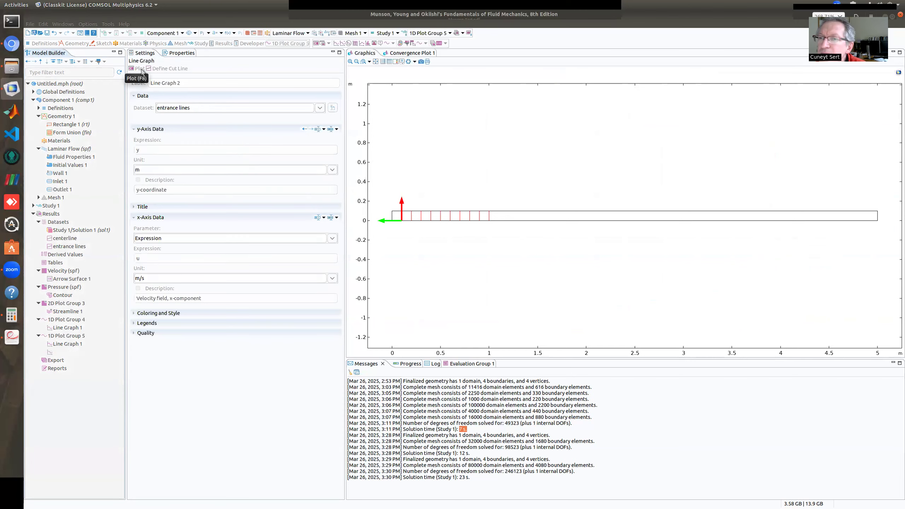
{"action": "mouse_move", "coordinate": [803, 254]}
{"action": "mouse_move", "coordinate": [831, 192]}
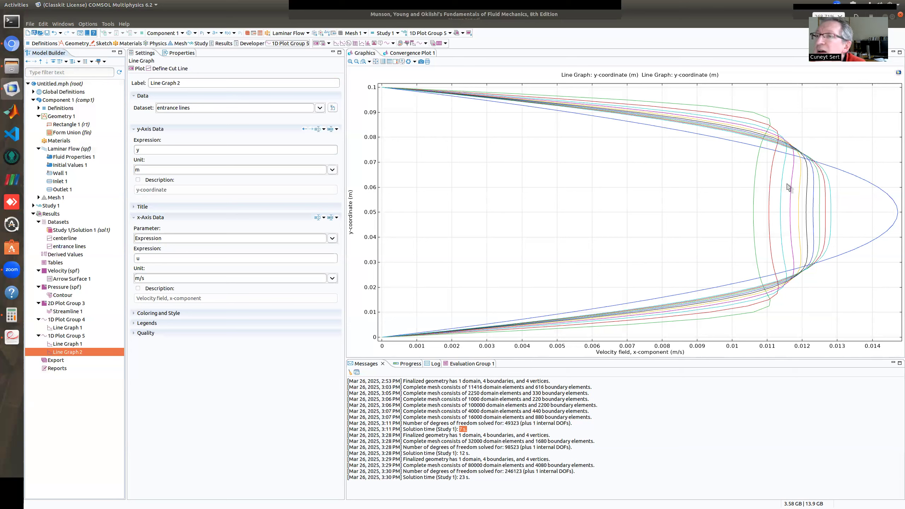
{"action": "mouse_move", "coordinate": [802, 170]}
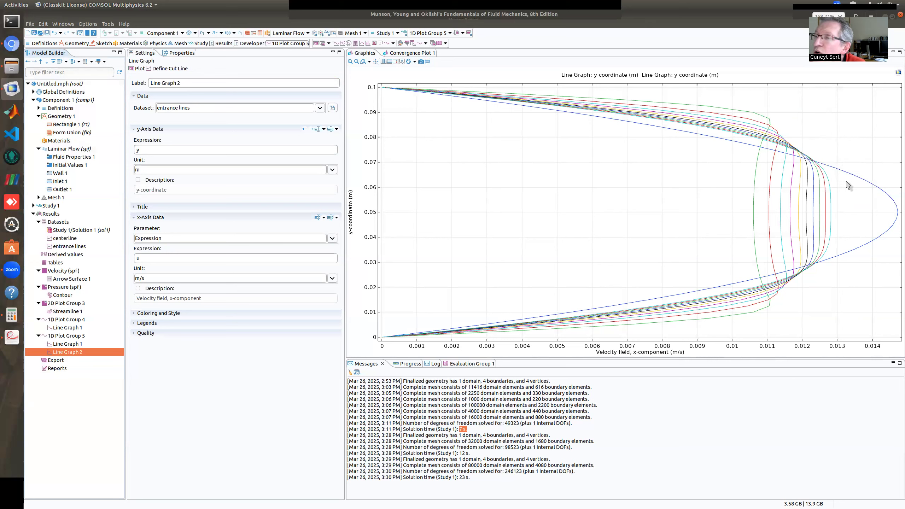
{"action": "mouse_move", "coordinate": [893, 219]}
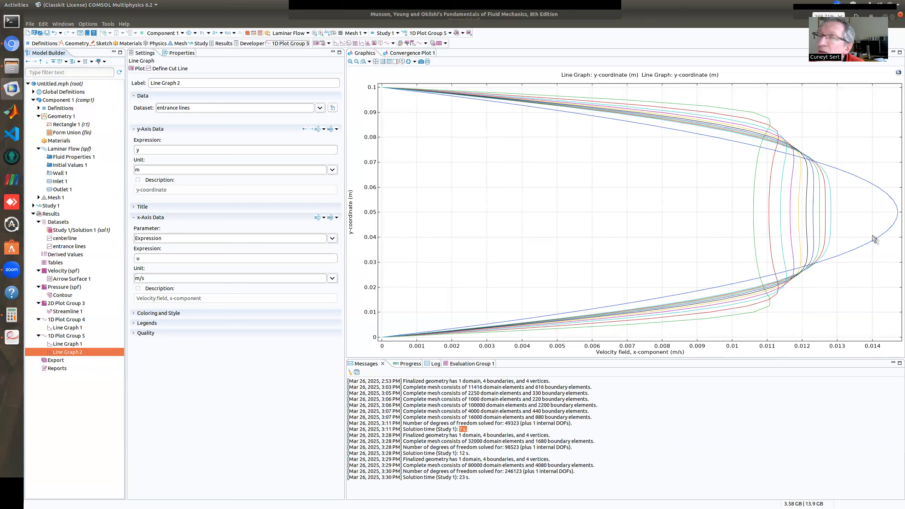
Add -1, -1.5 and -2 m to the parallel line distances of the entrance lines dataset and plot the cut lines
{"action": "left_click", "coordinate": [63, 247]}
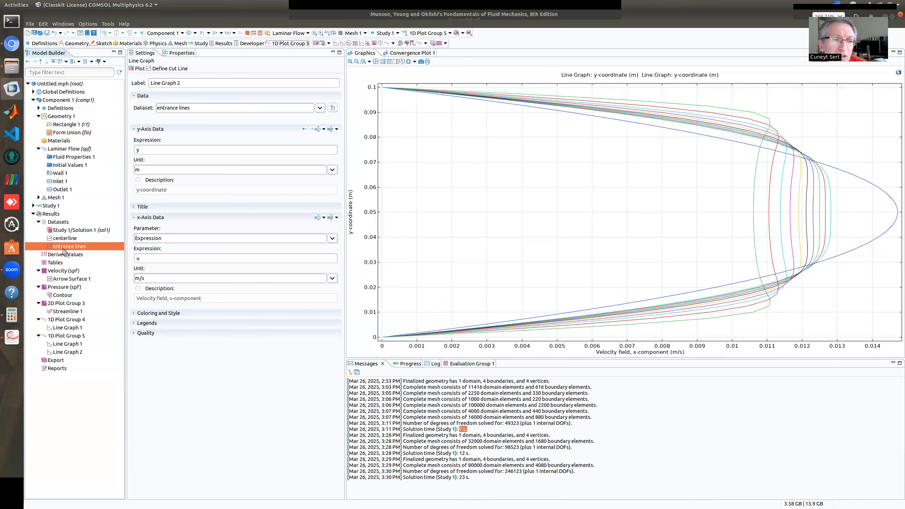
{"action": "left_click", "coordinate": [273, 195]}
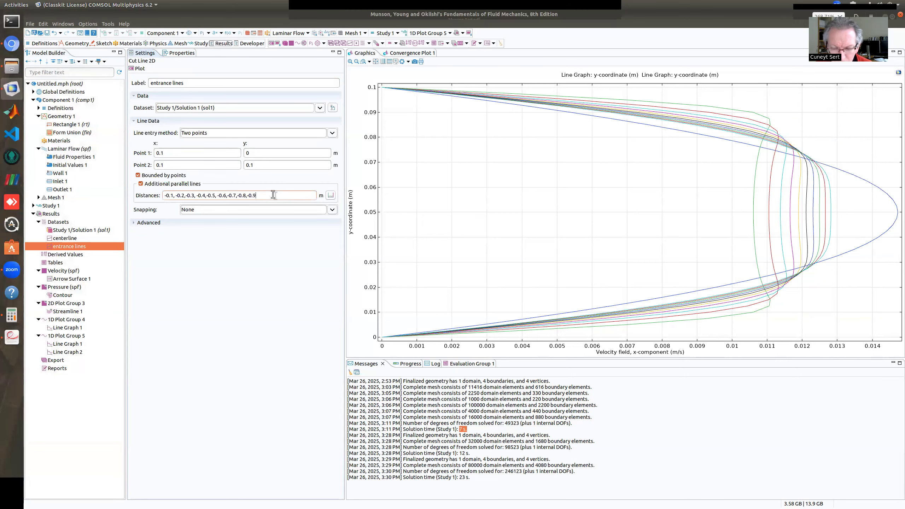
{"action": "type", "text": ",-2"}
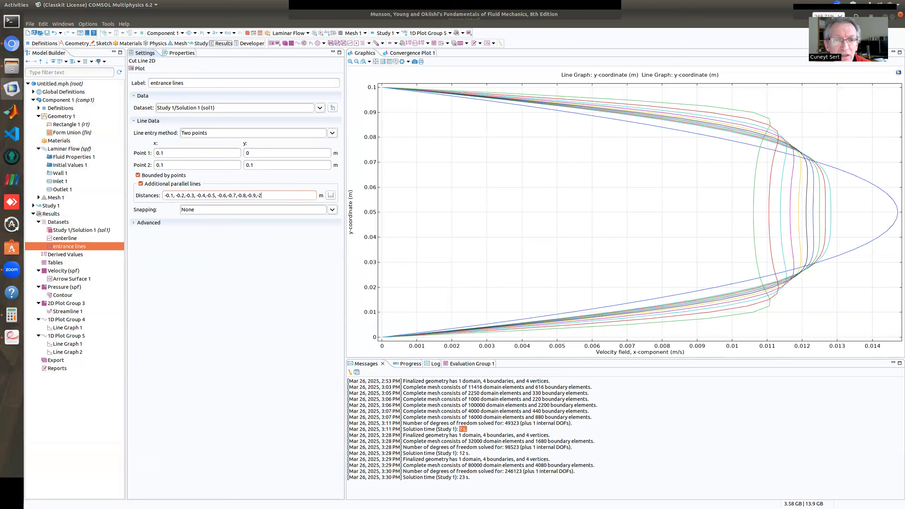
{"action": "key", "text": "BackSpace"}
{"action": "type", "text": "1"}
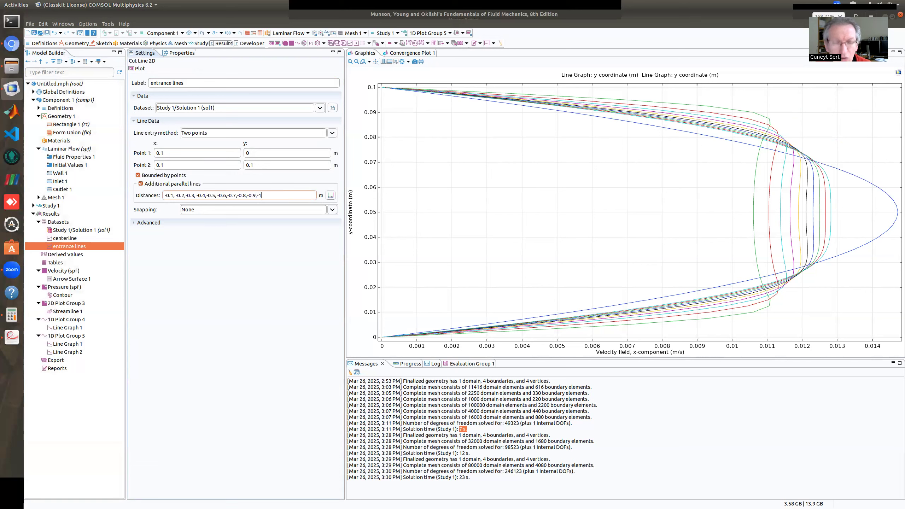
{"action": "type", "text": ",1.5"}
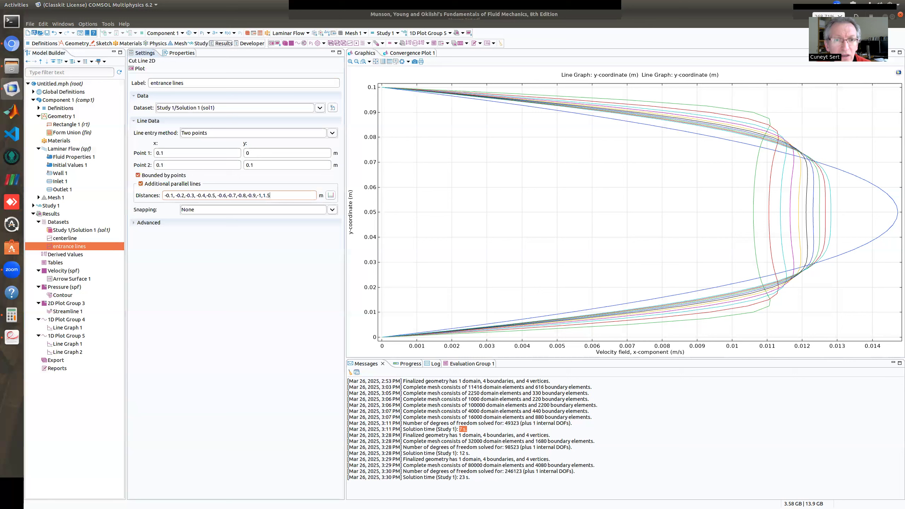
{"action": "type", "text": ",2"}
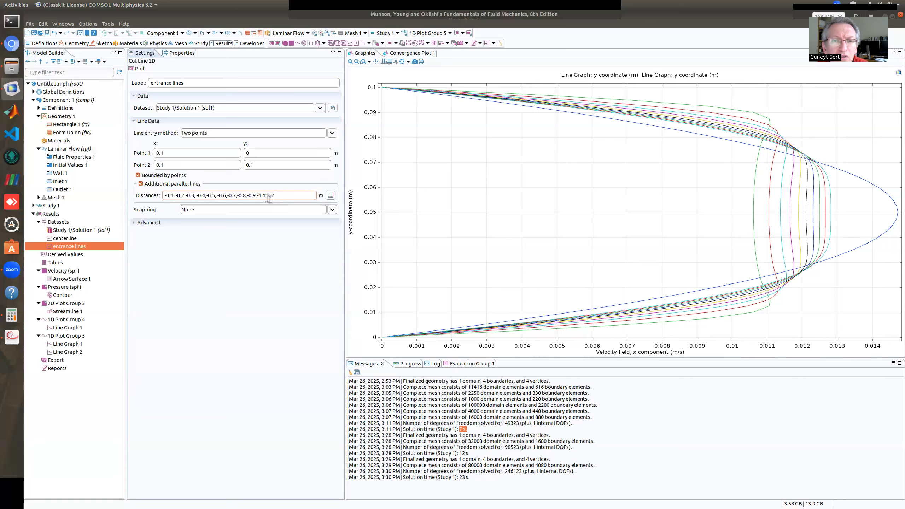
{"action": "left_click", "coordinate": [140, 68]}
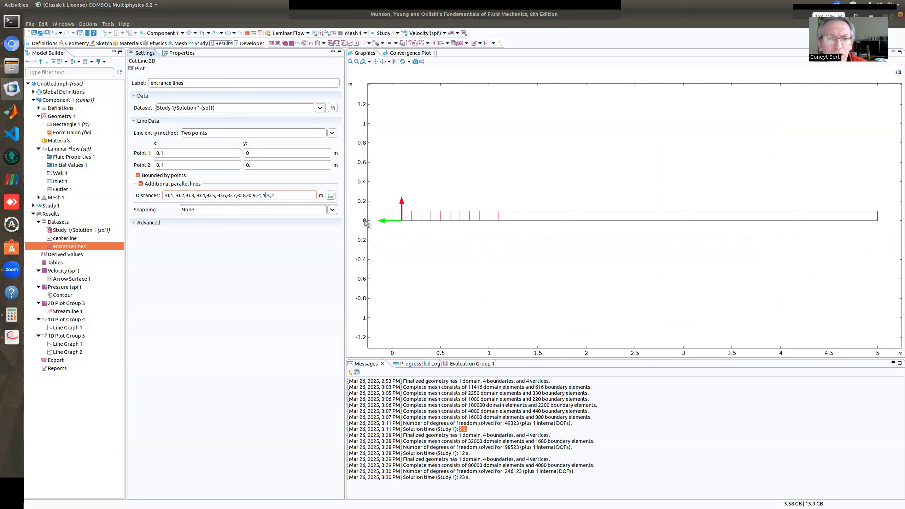
{"action": "type", "text": "-1,-"}
{"action": "left_click", "coordinate": [141, 68]}
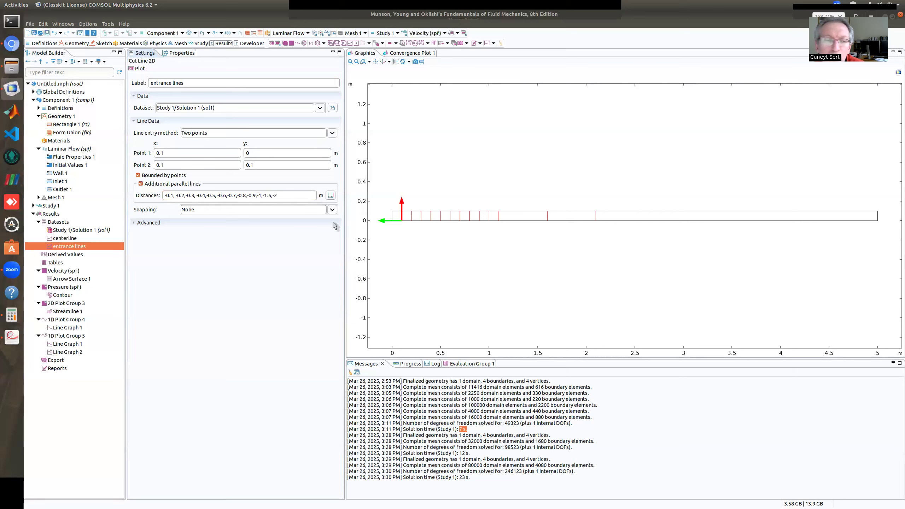
Replot Line Graph 2 with the cut lines extended to -2 m and inspect points on the farthest downstream and outlet profiles
{"action": "left_click", "coordinate": [72, 353]}
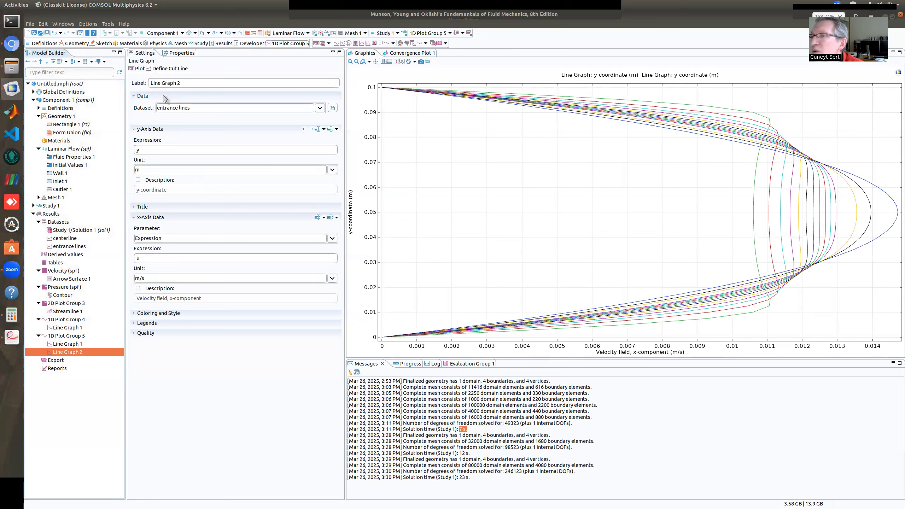
{"action": "mouse_move", "coordinate": [856, 223]}
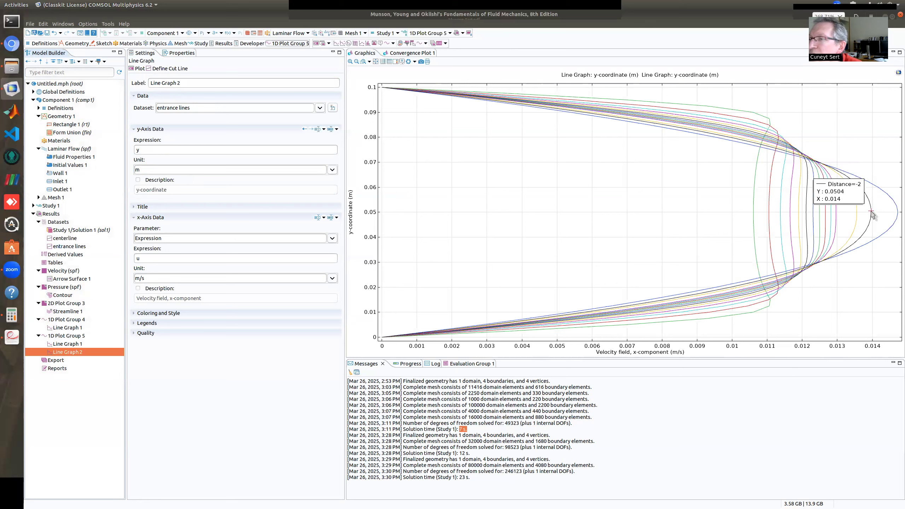
{"action": "mouse_move", "coordinate": [890, 195]}
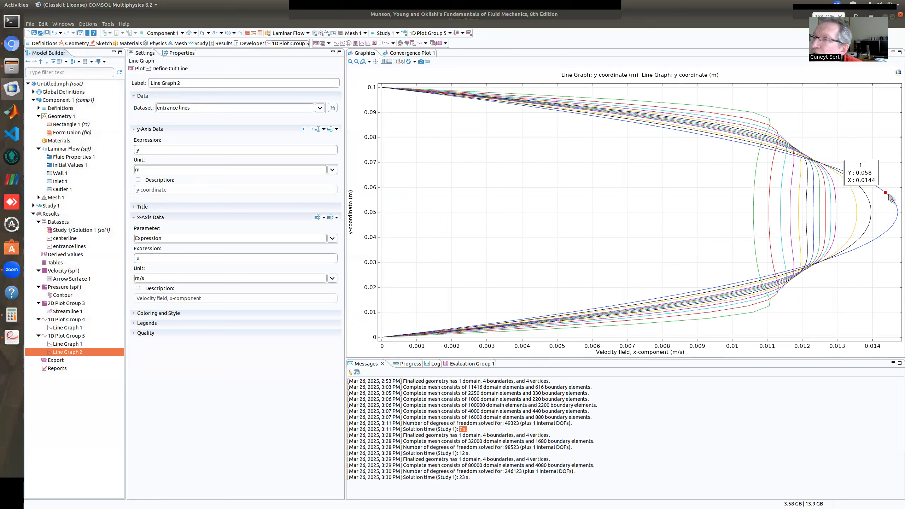